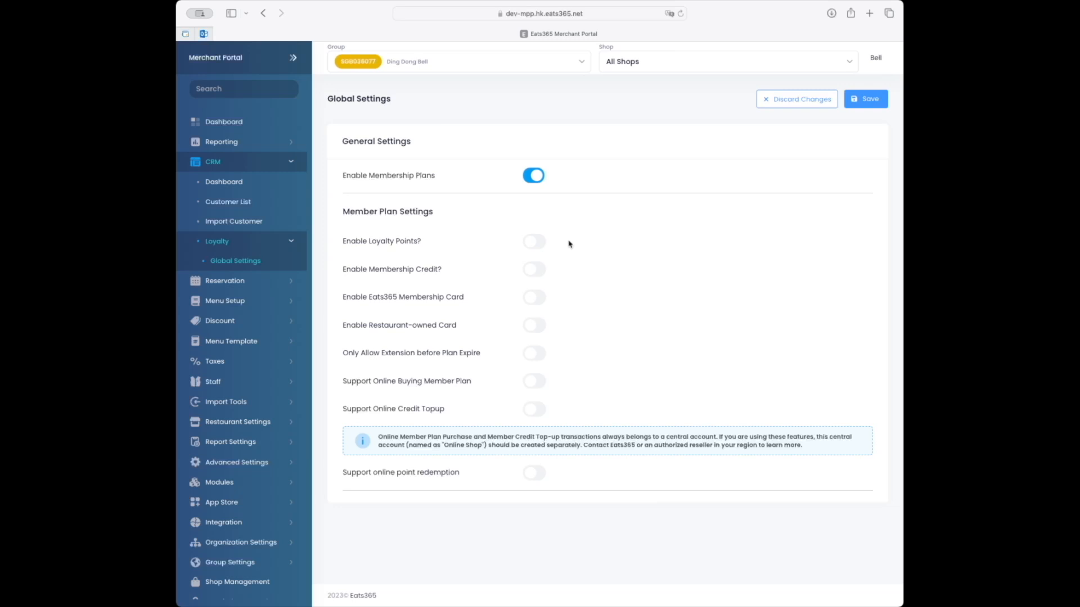
# - Enable loyalty points in the member plan settings and look over the point settings this adds
pyautogui.click(532, 246)
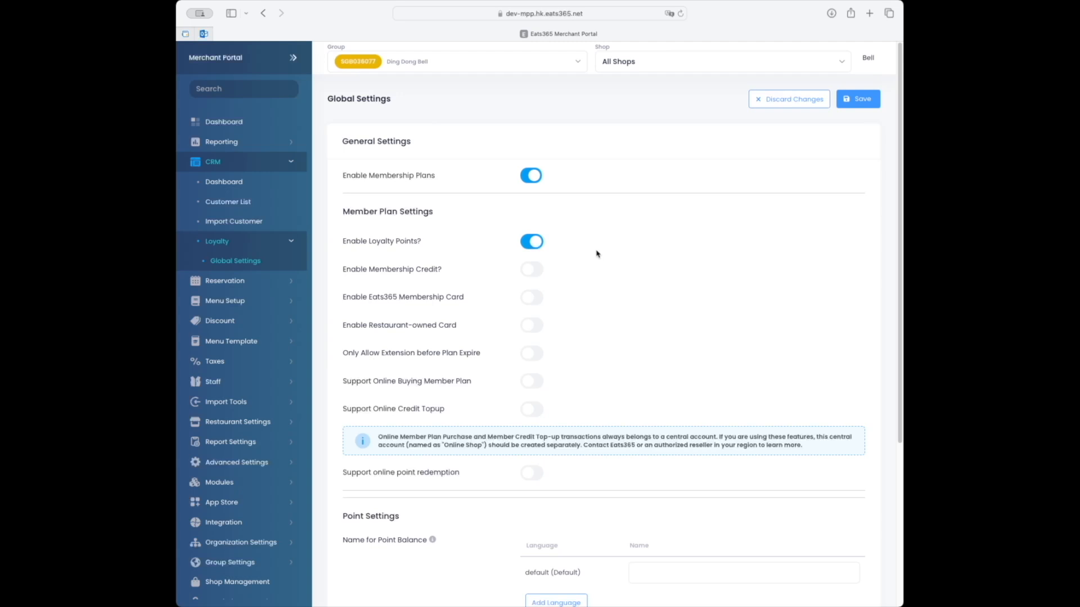
pyautogui.scroll(-3, 599, 259)
pyautogui.scroll(-5, 600, 267)
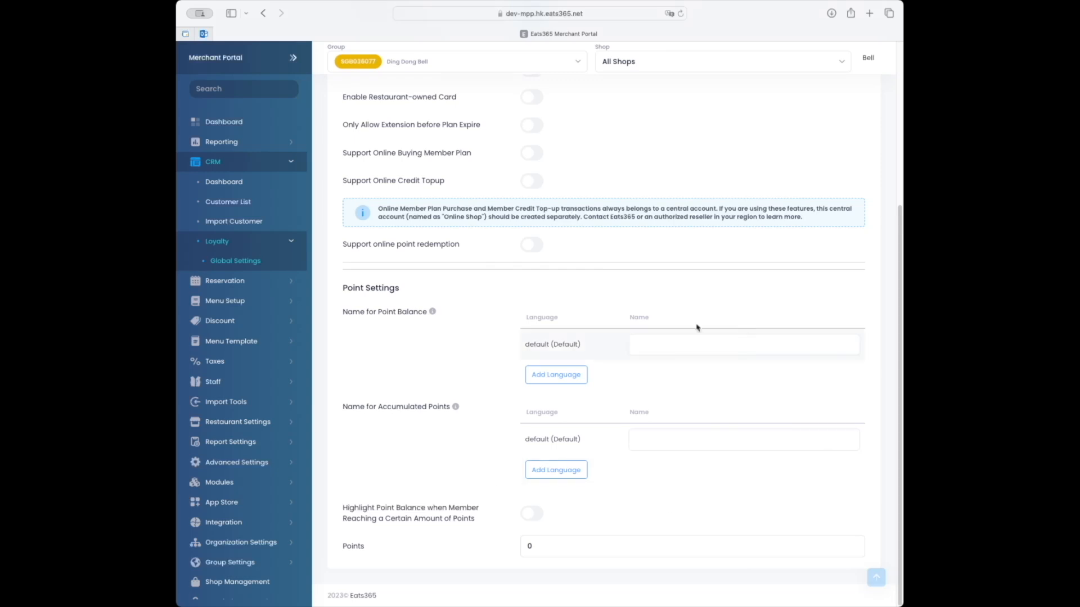
pyautogui.scroll(8, 673, 439)
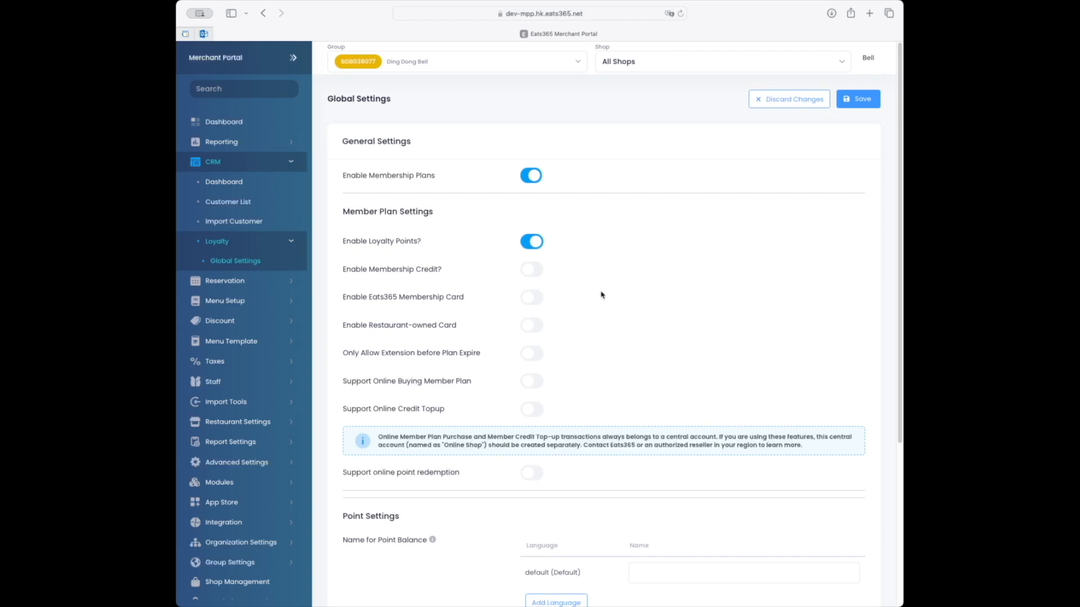
# - Turn on highlighting of the point balance for members reaching a certain amount, with the threshold set to 3000 points
pyautogui.scroll(-5, 619, 317)
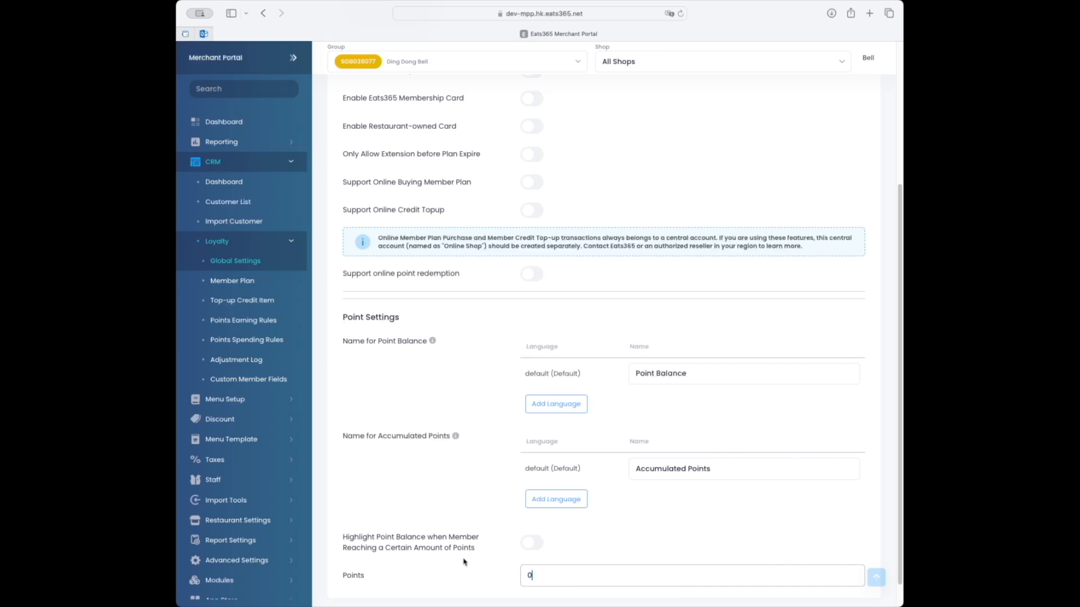
pyautogui.click(528, 545)
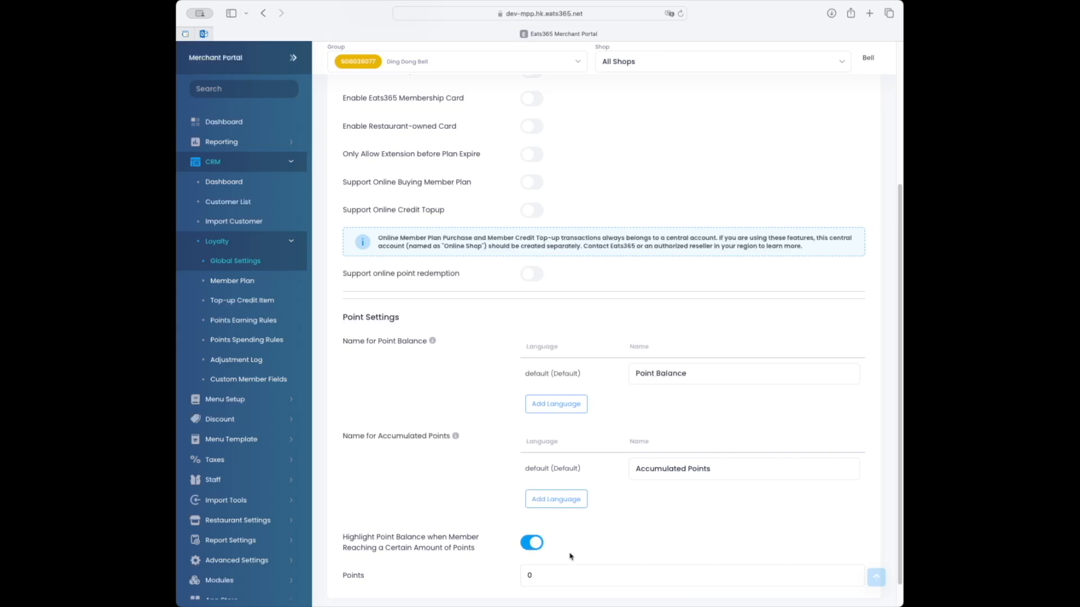
pyautogui.press('Tab')
pyautogui.write('3000')
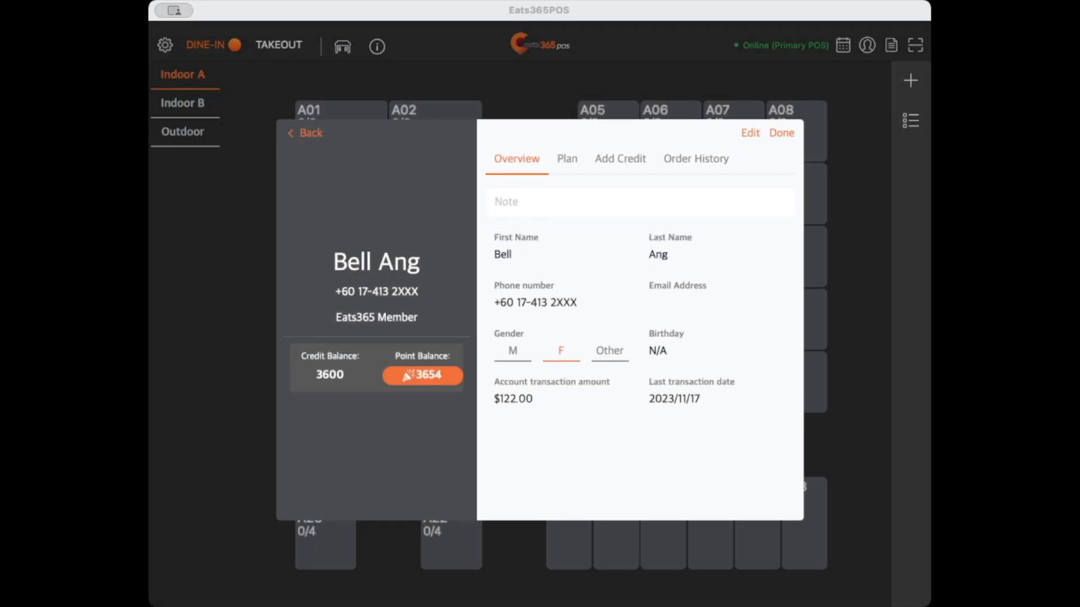
pyautogui.click(285, 554)
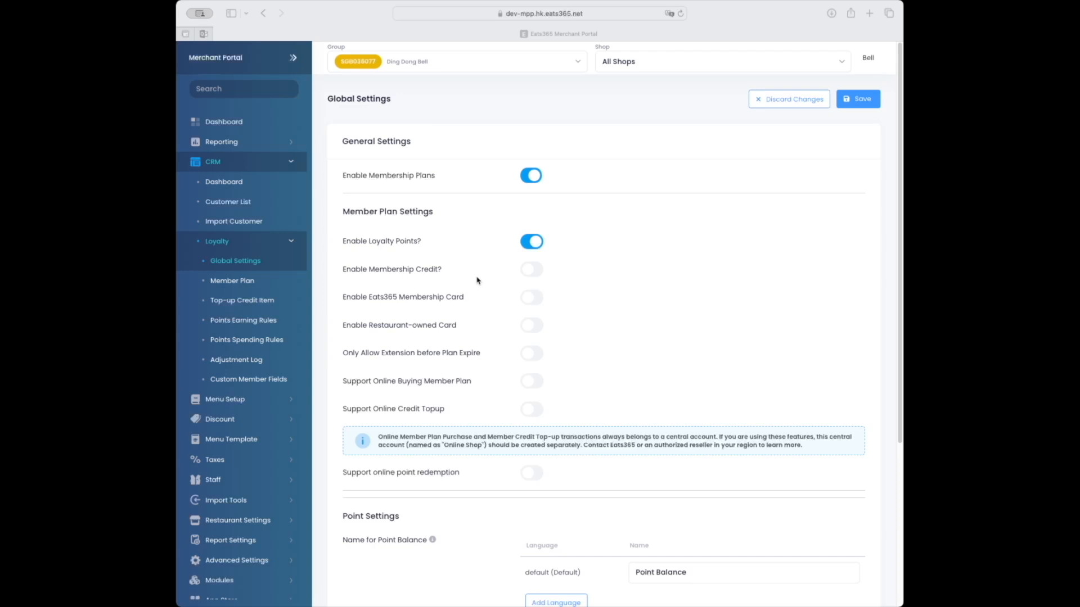
# - Enable membership credit and look over the credit balance name and the other loyalty settings
pyautogui.click(529, 276)
pyautogui.click(529, 276)
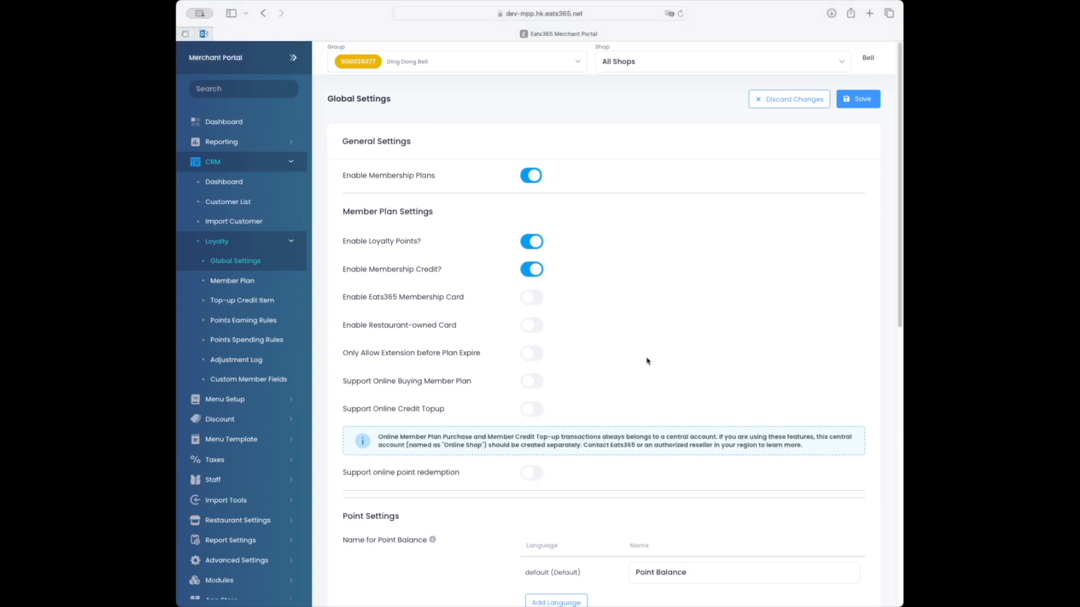
pyautogui.scroll(-10, 647, 360)
pyautogui.scroll(-2, 647, 360)
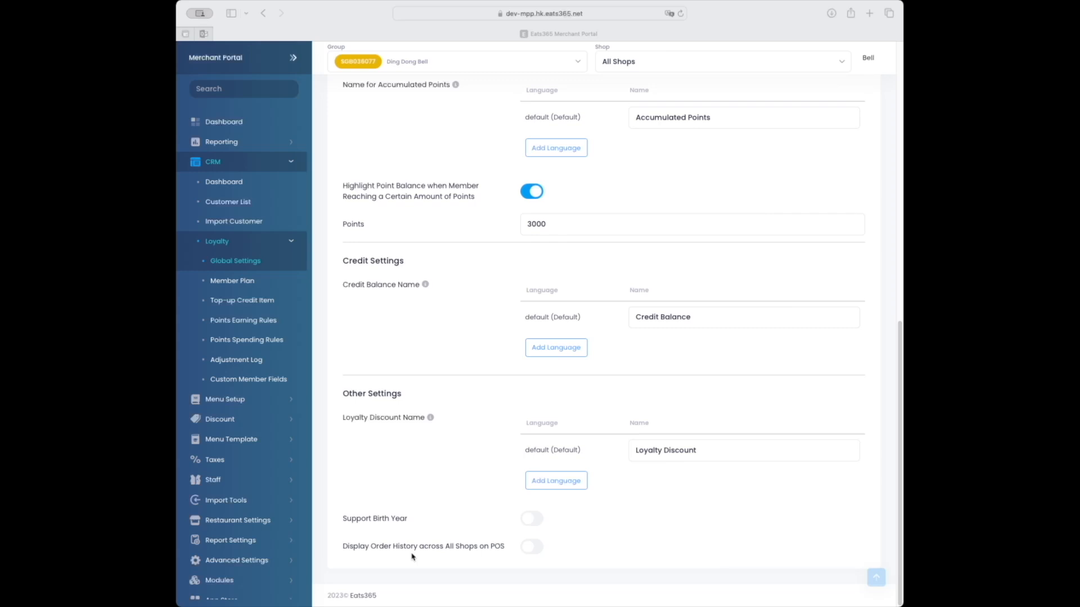
# - Enable the Eats365 membership card and put its default name field into editing
pyautogui.scroll(8, 412, 557)
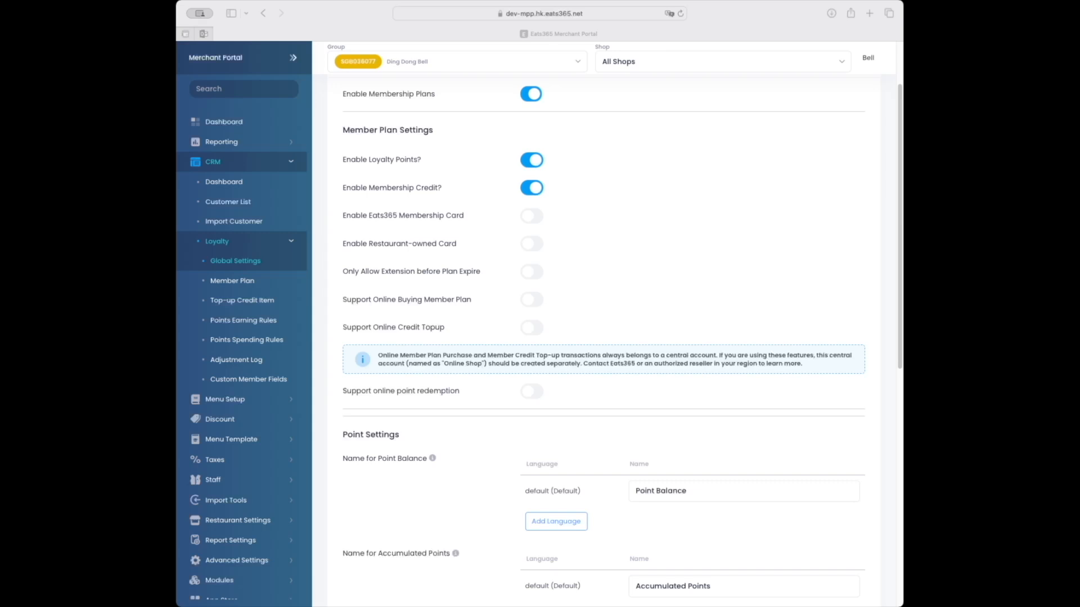
pyautogui.click(531, 219)
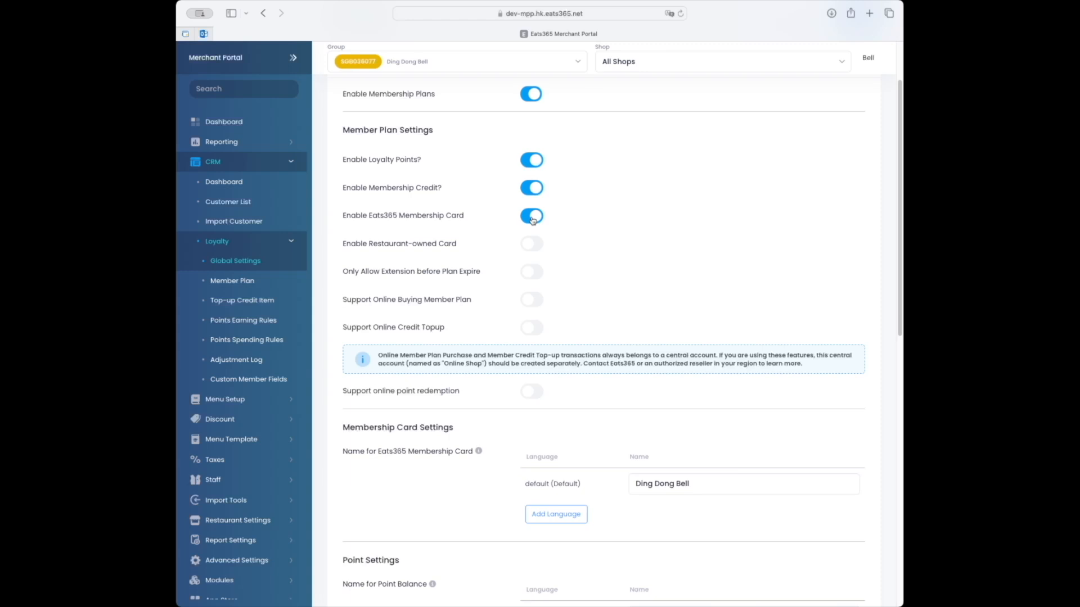
pyautogui.click(710, 485)
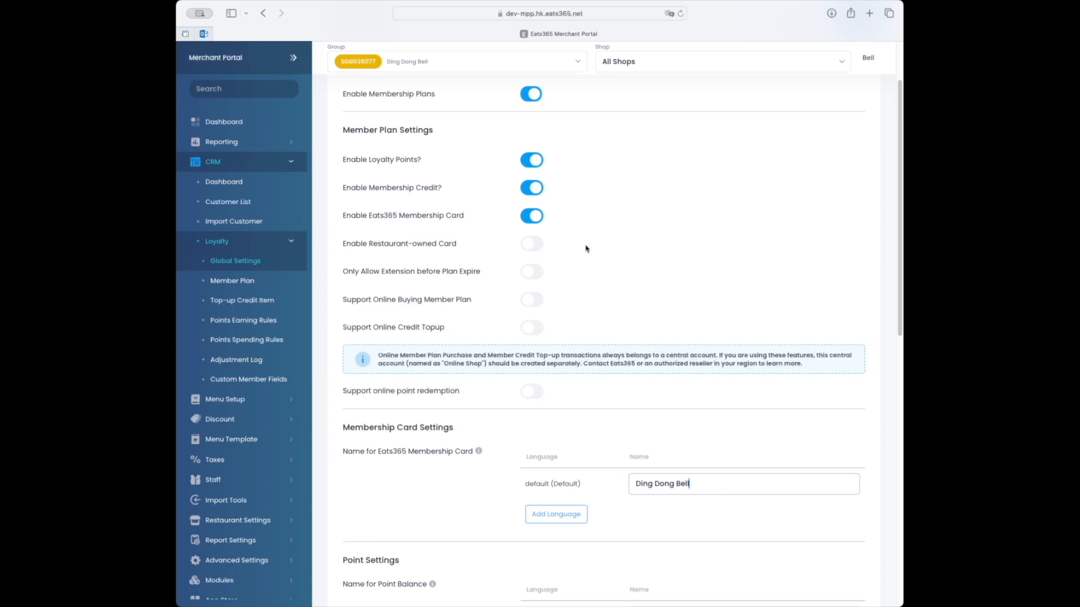
# - Enable the restaurant-owned card to view its card name setting, and disable it again
pyautogui.click(531, 251)
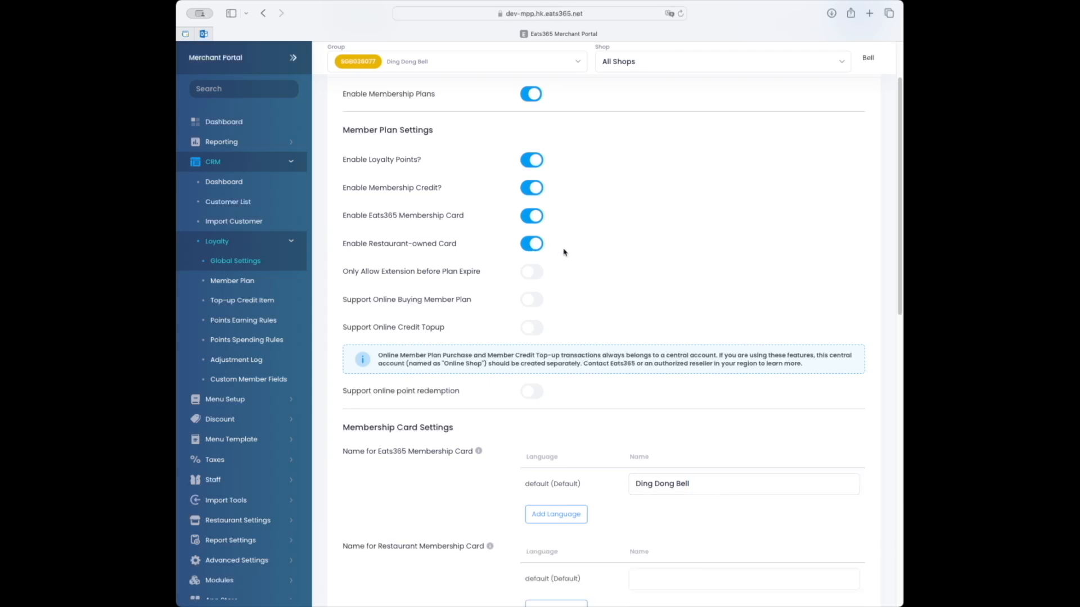
pyautogui.scroll(-1, 593, 284)
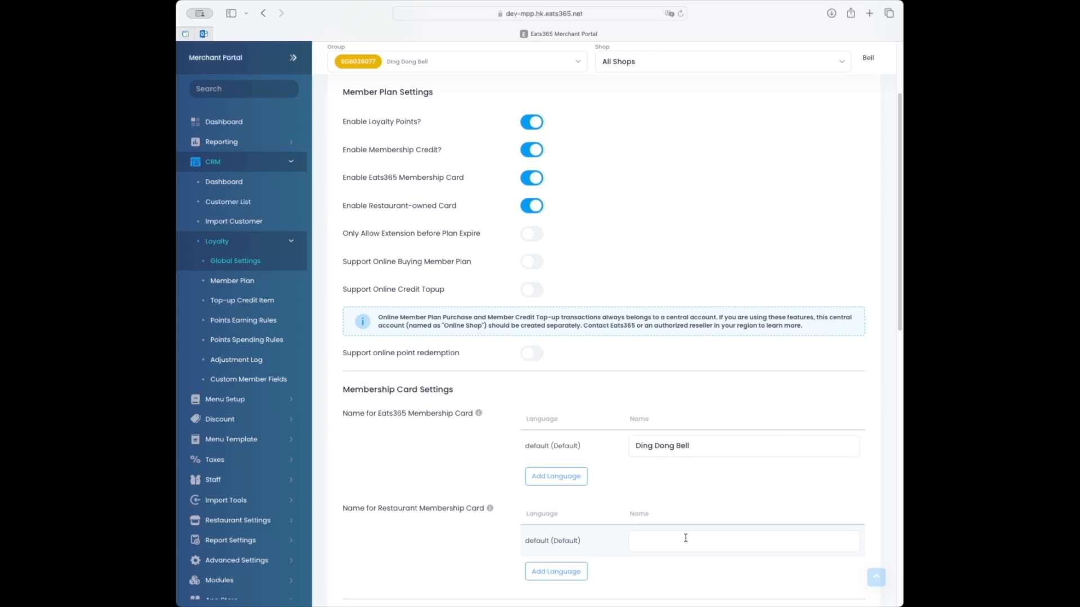
pyautogui.click(532, 208)
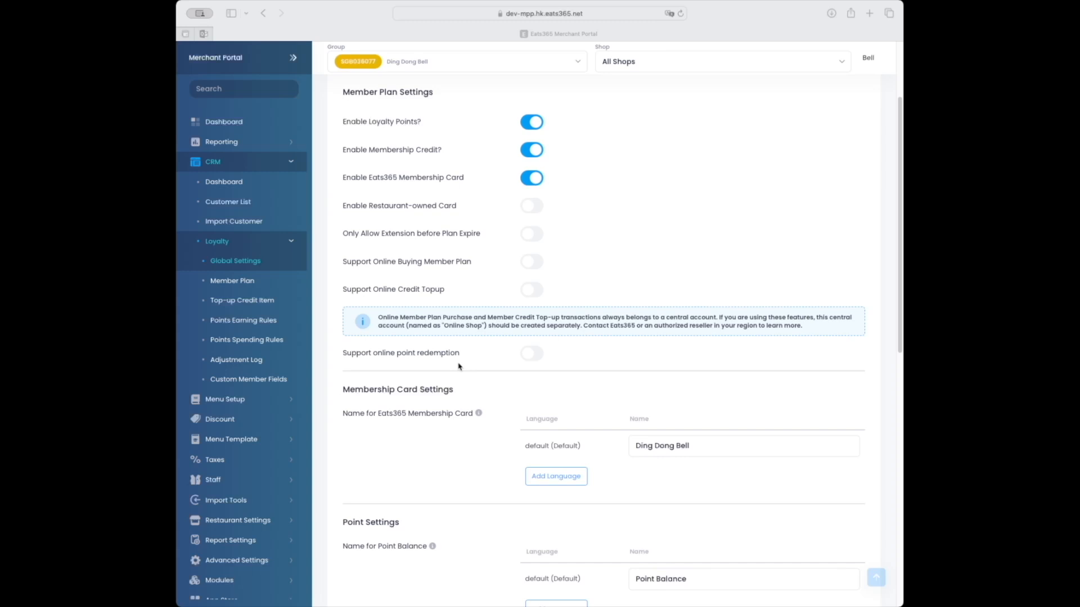
# - Enable support for online point redemption, and switch to the online shop's cart to open point balance redemption
pyautogui.click(530, 358)
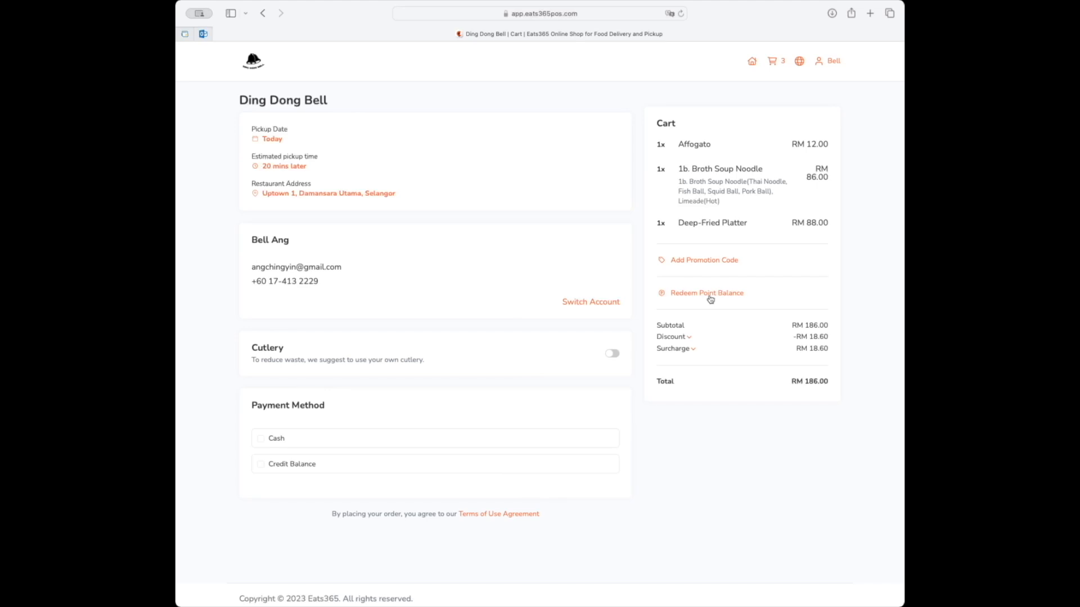
pyautogui.click(710, 299)
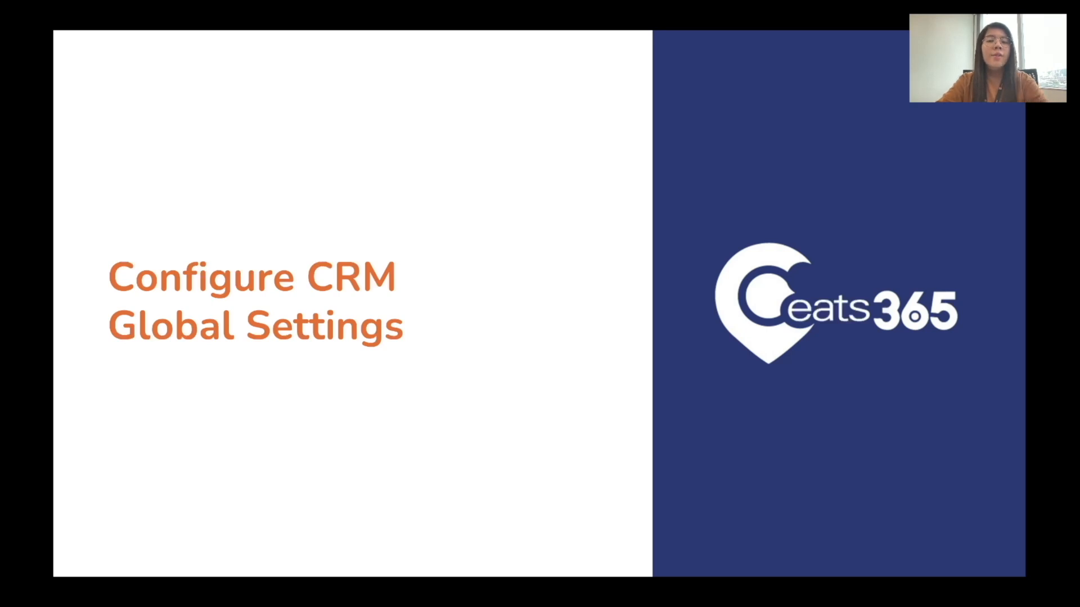
pyautogui.press('Right')
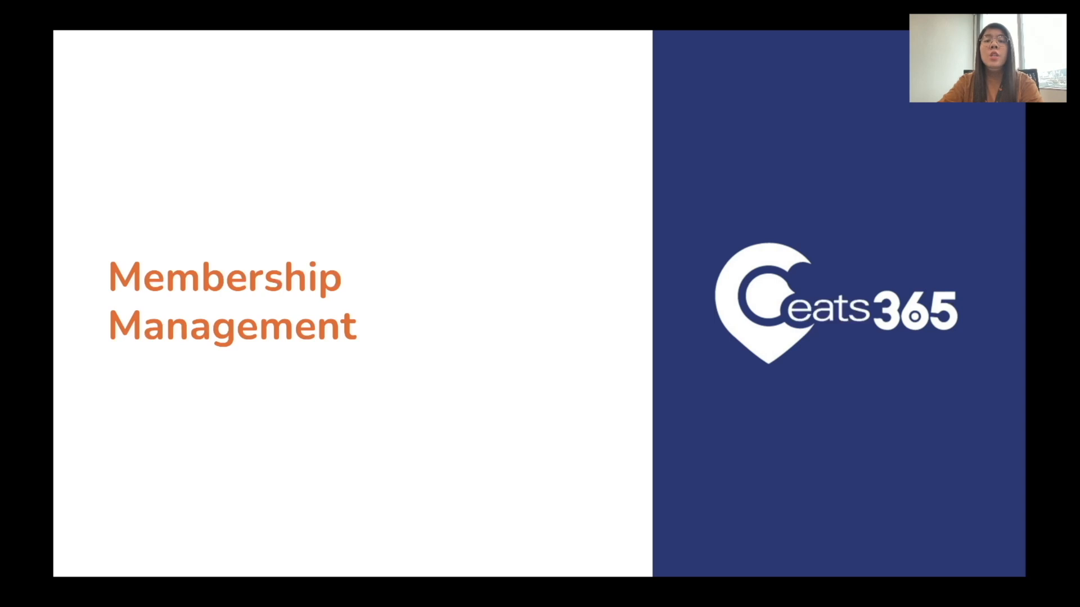
pyautogui.press('Right')
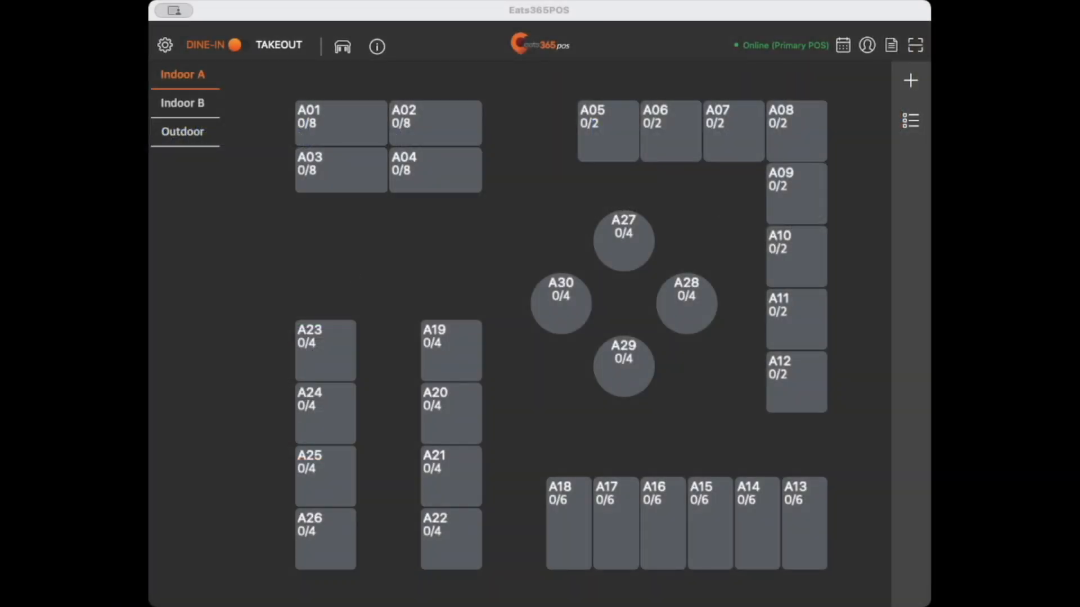
# - Switch to Eats365POS, open the blank new-member form from the customer window, and close the form without entering details
pyautogui.click(867, 48)
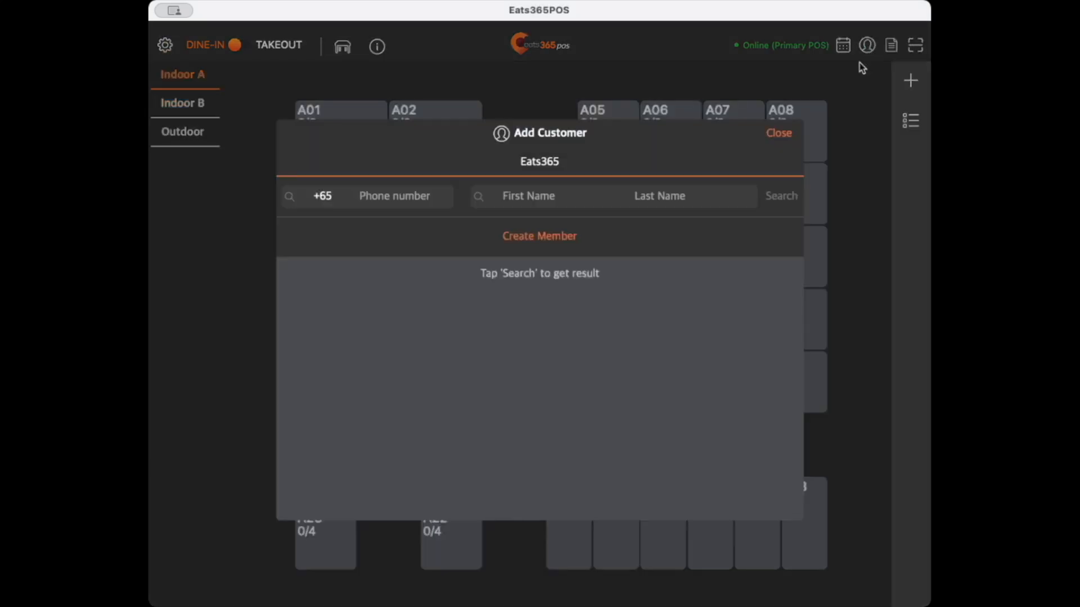
pyautogui.click(557, 239)
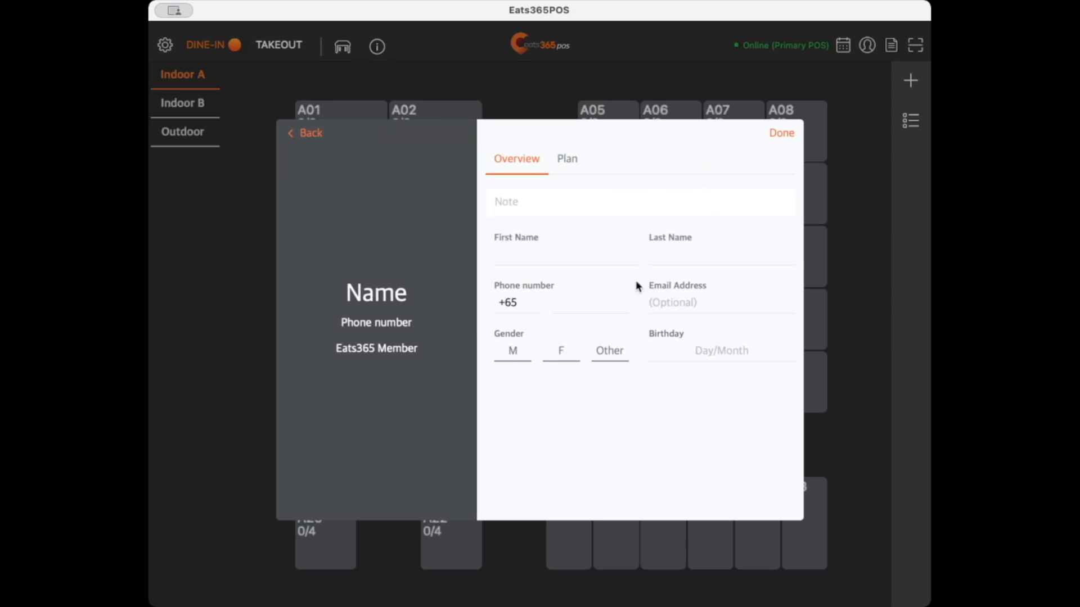
pyautogui.click(781, 139)
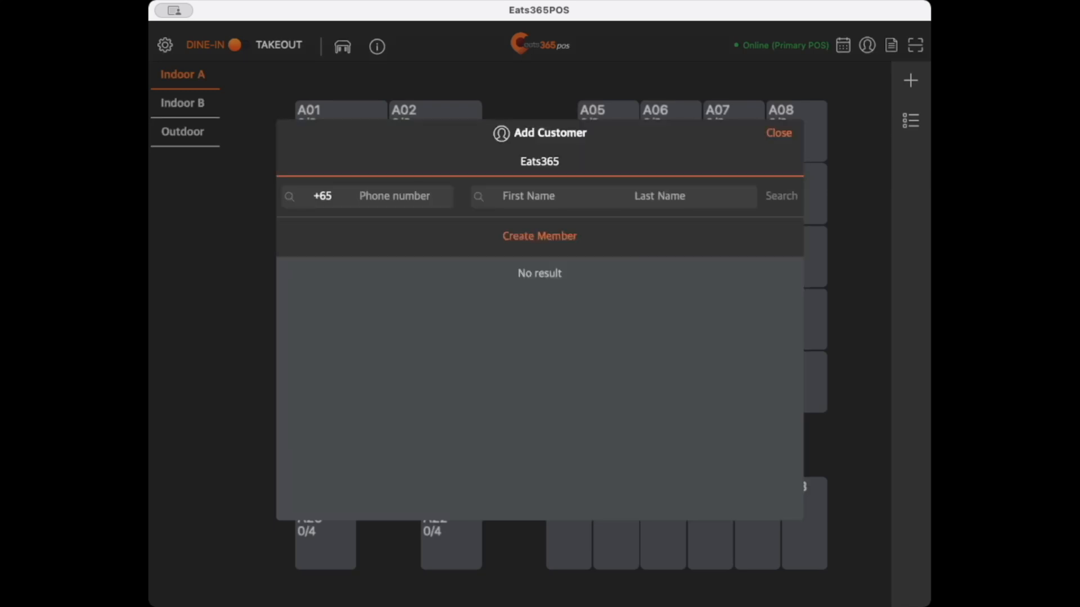
# - Search the POS customer records by the member's first name
pyautogui.click(572, 201)
pyautogui.write('Bell')
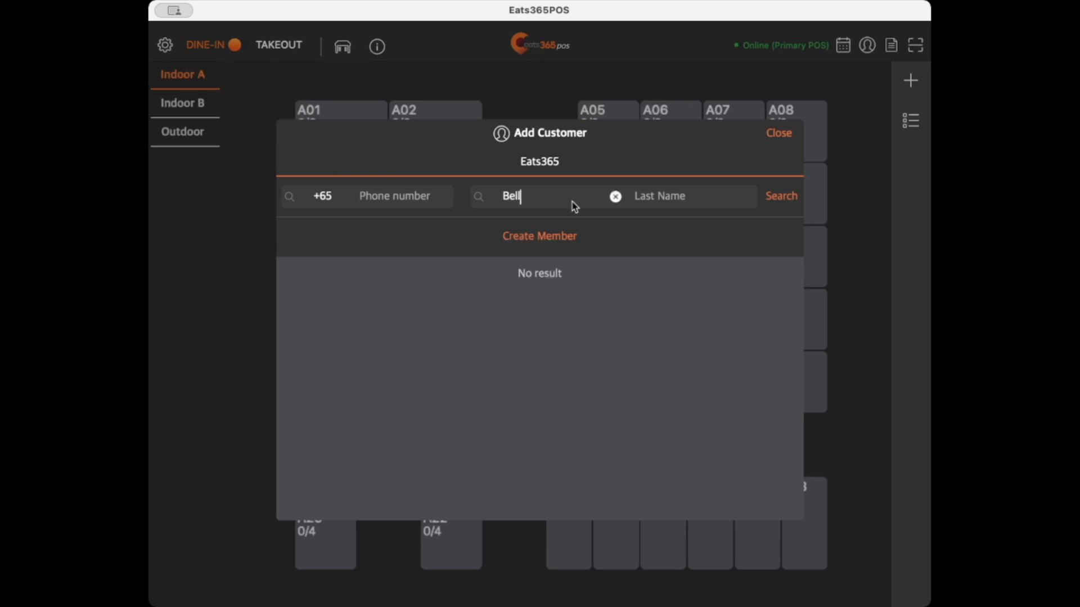
pyautogui.click(779, 200)
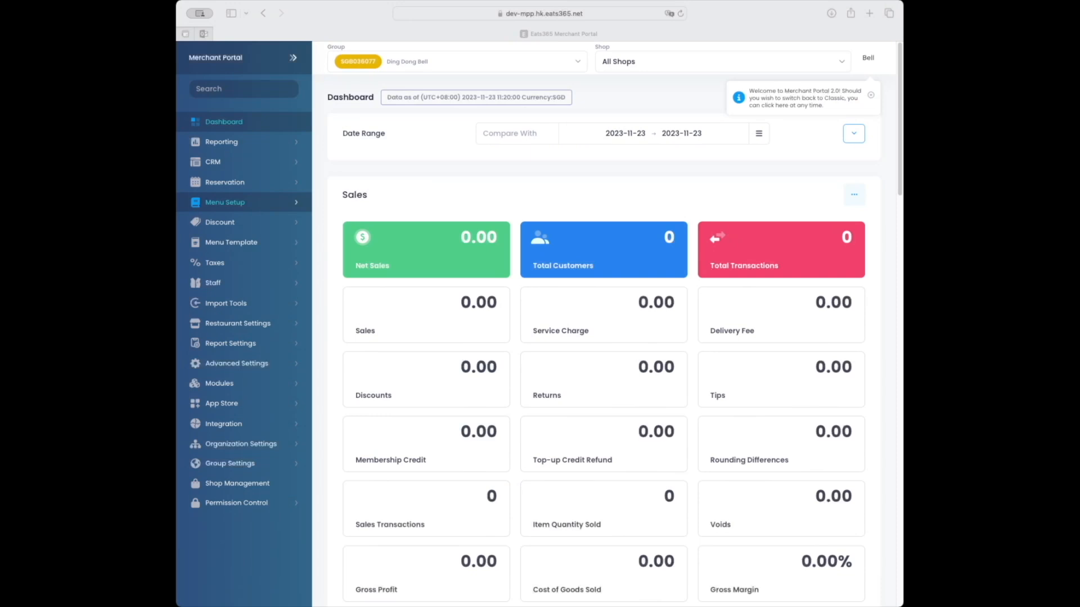
# - Switch to the Merchant Portal and open a blank new-customer form from the CRM customer list
pyautogui.click(247, 164)
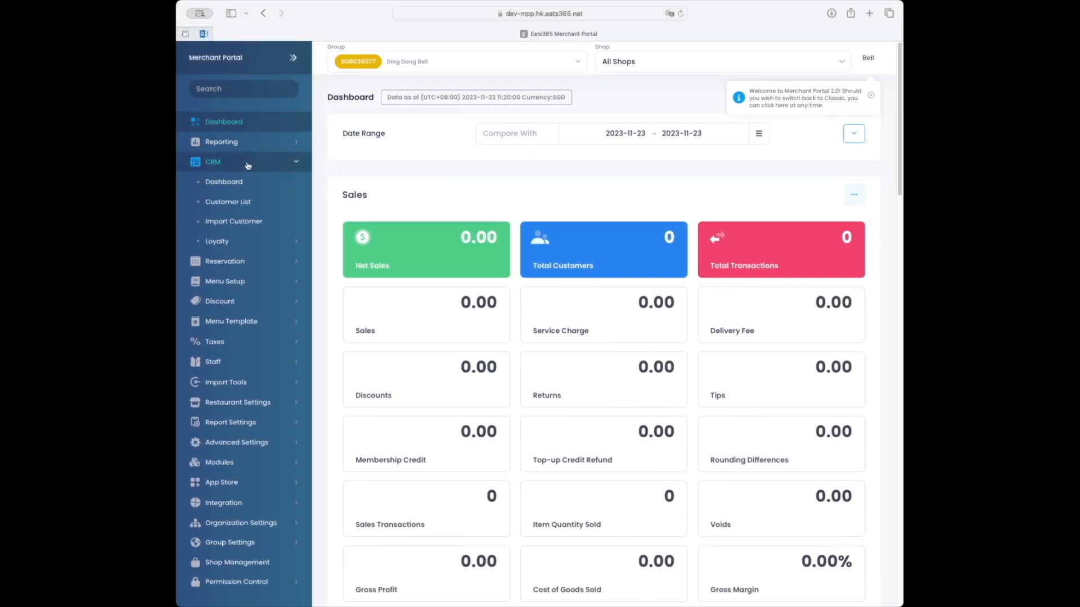
pyautogui.click(266, 203)
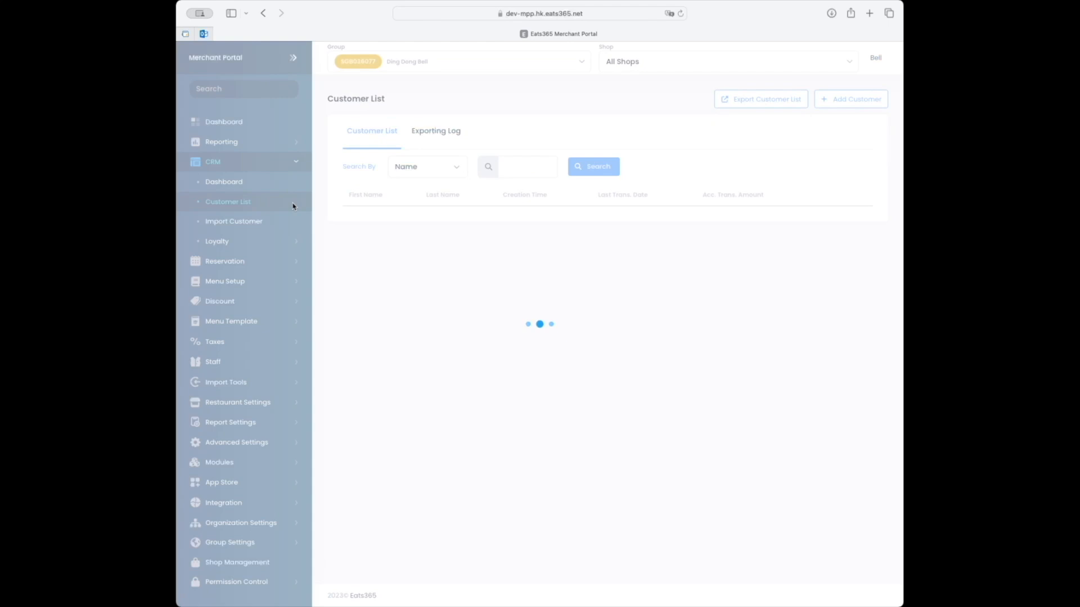
pyautogui.click(853, 103)
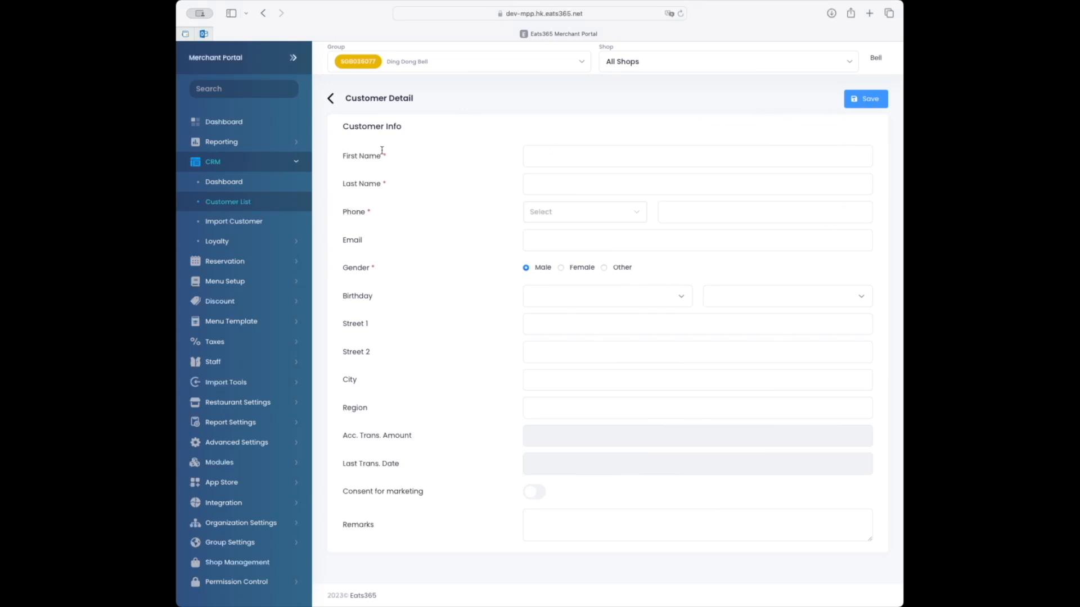
# - Go to the CRM customer import page and start a customer list import
pyautogui.click(278, 226)
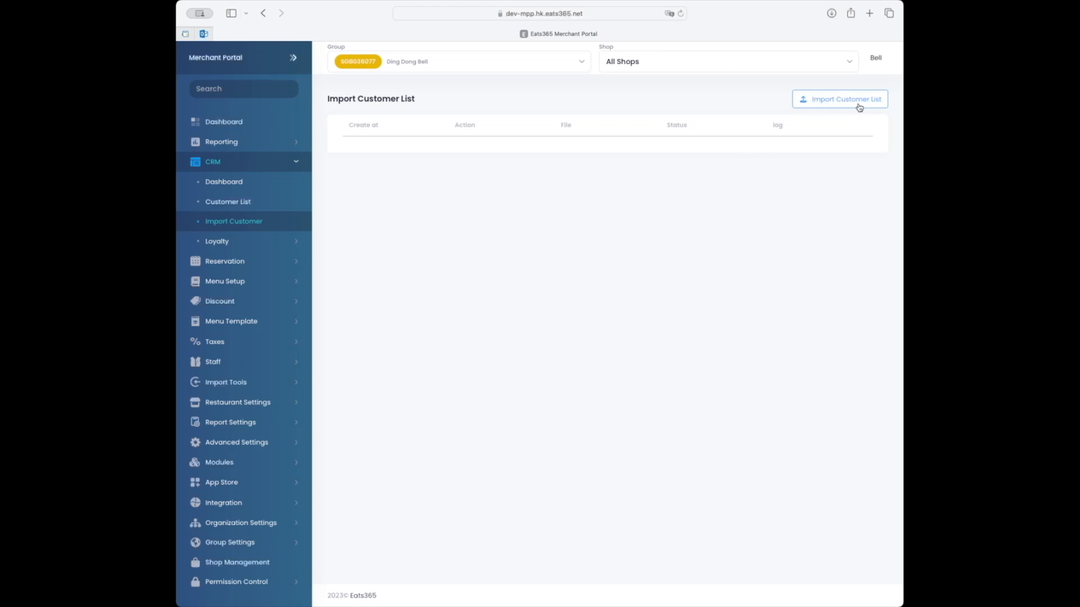
pyautogui.click(859, 107)
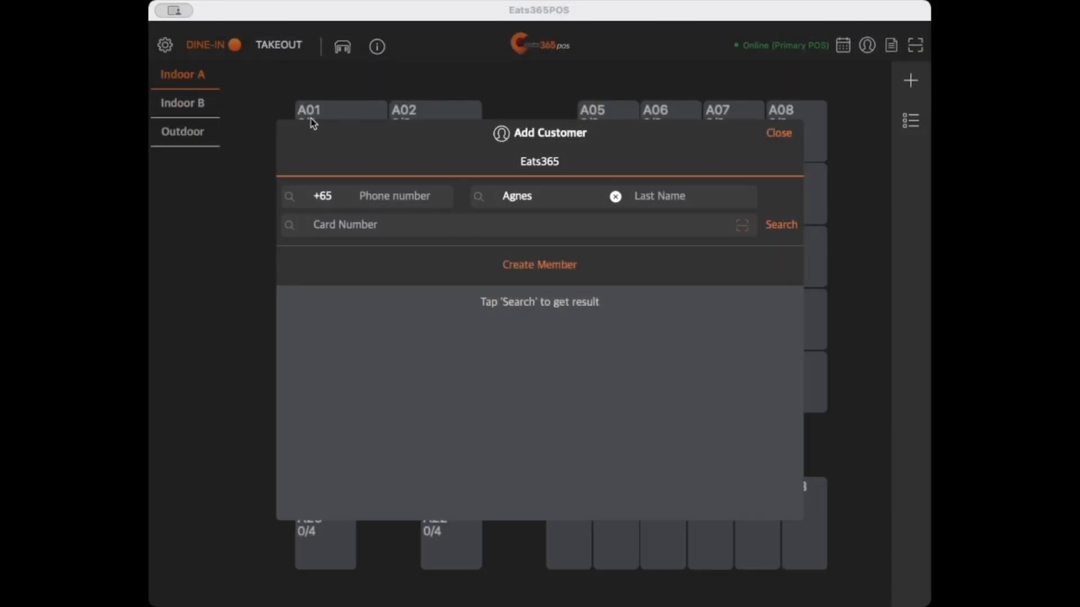
# - Switch to Eats365POS, search for the member by first name, and view the order history in the member's record
pyautogui.click(768, 224)
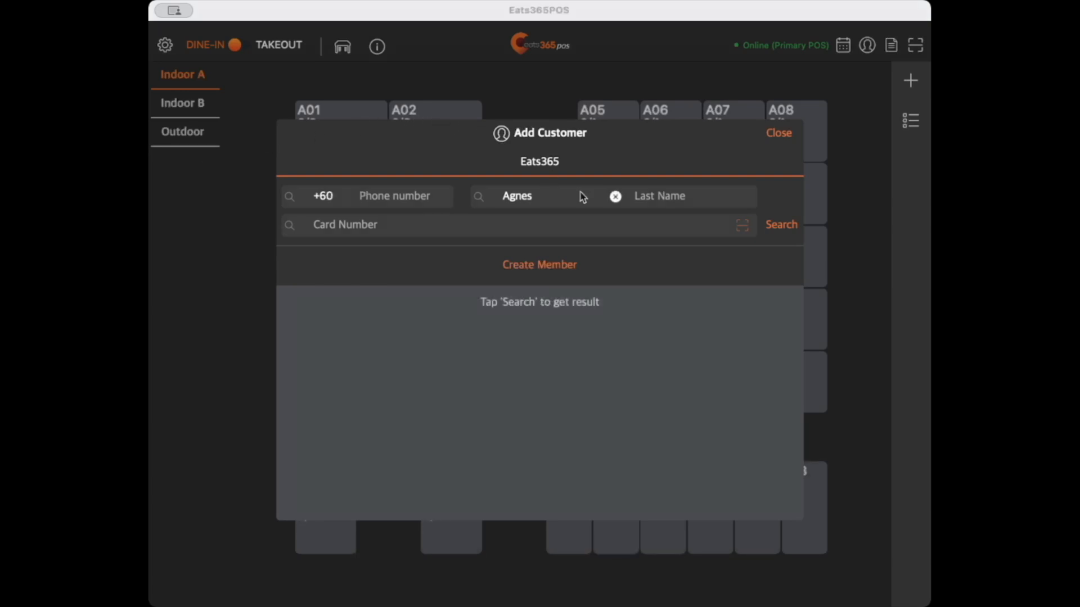
pyautogui.click(789, 227)
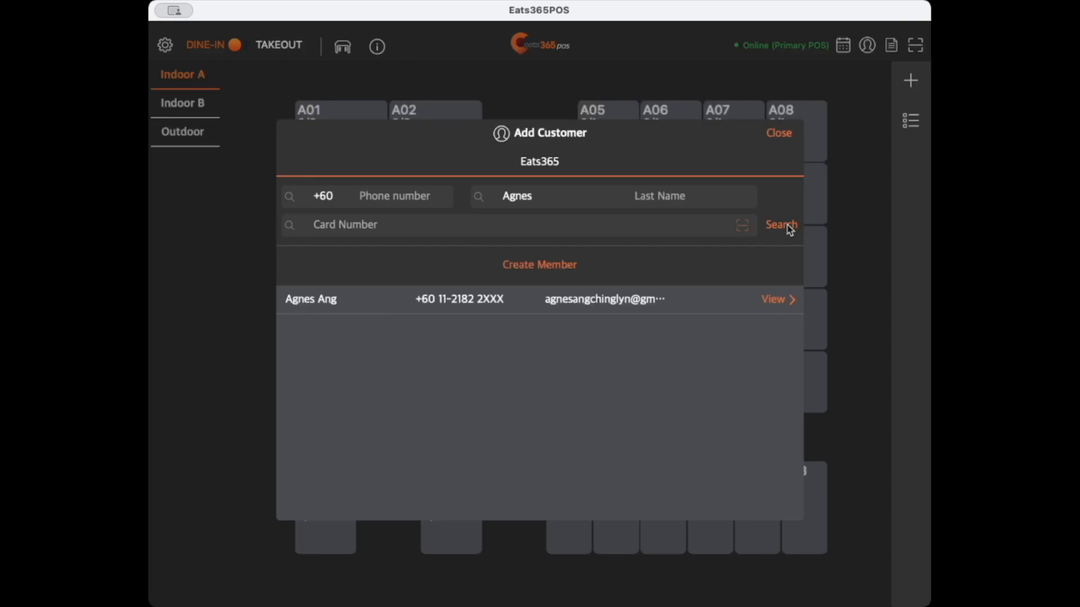
pyautogui.click(776, 305)
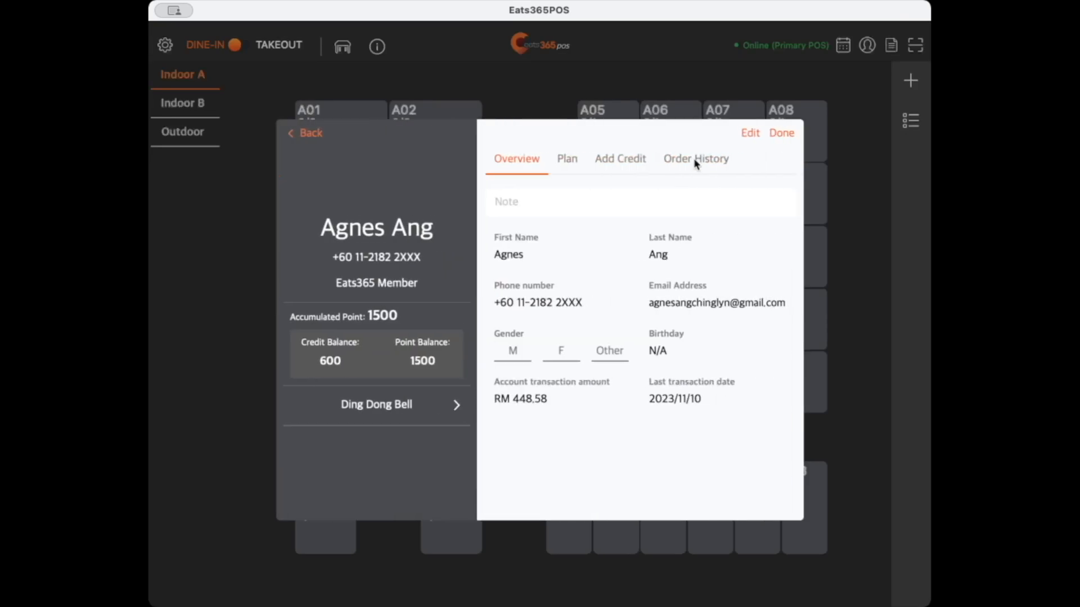
pyautogui.click(696, 160)
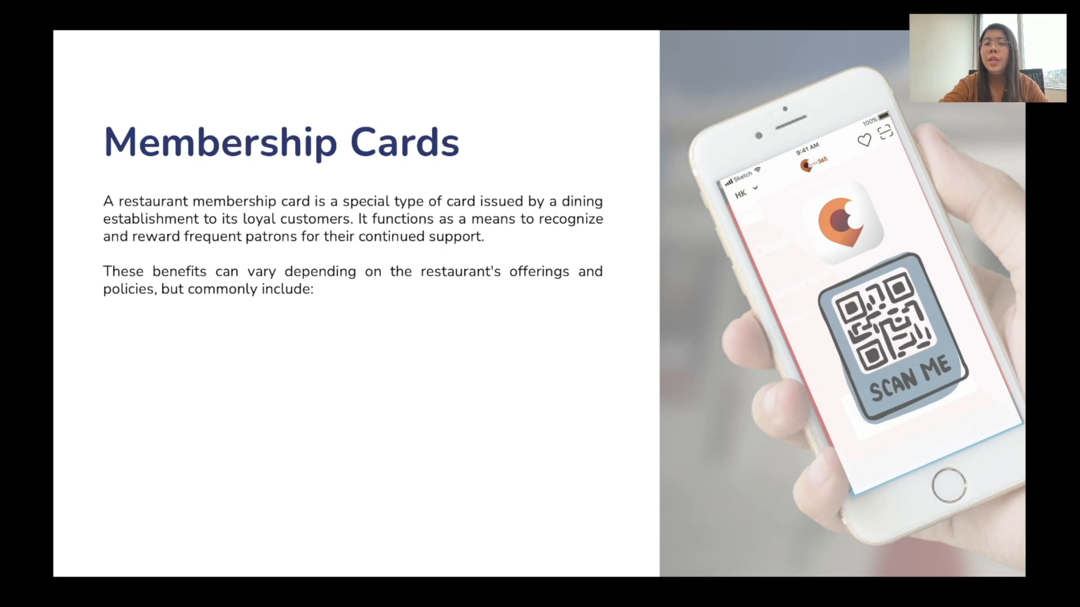
pyautogui.press('Right')
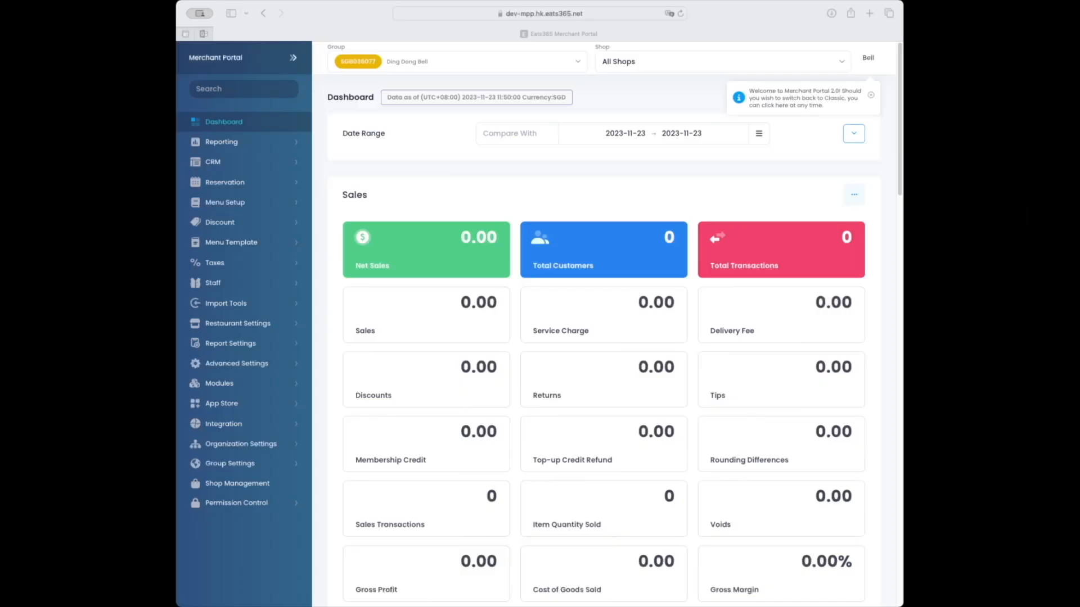
# - Open the CRM loyalty Membership Card page in the Merchant Portal and generate 10 membership card codes
pyautogui.click(237, 166)
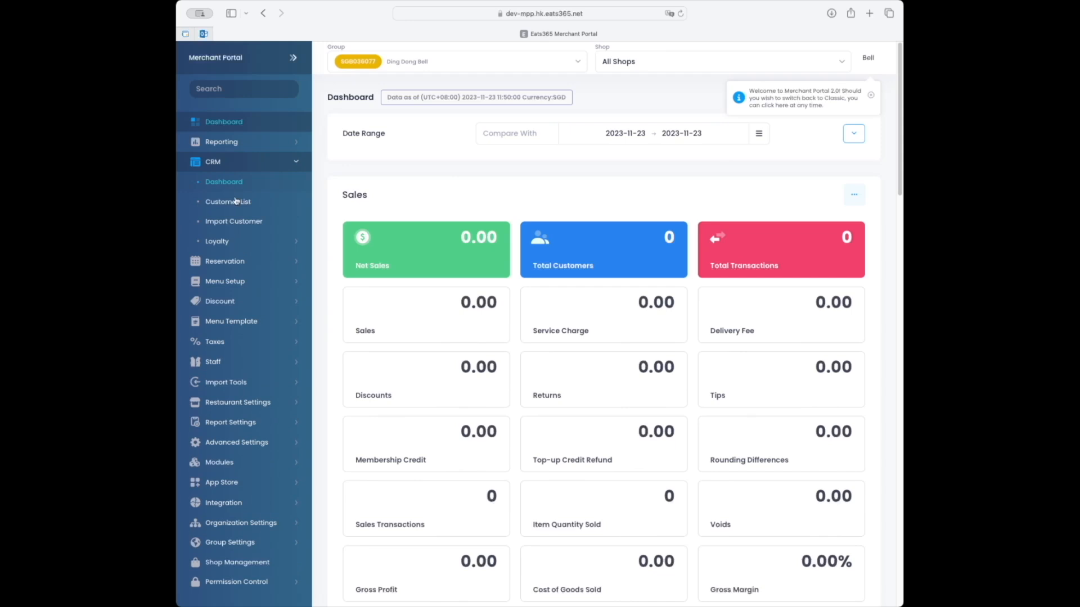
pyautogui.click(231, 245)
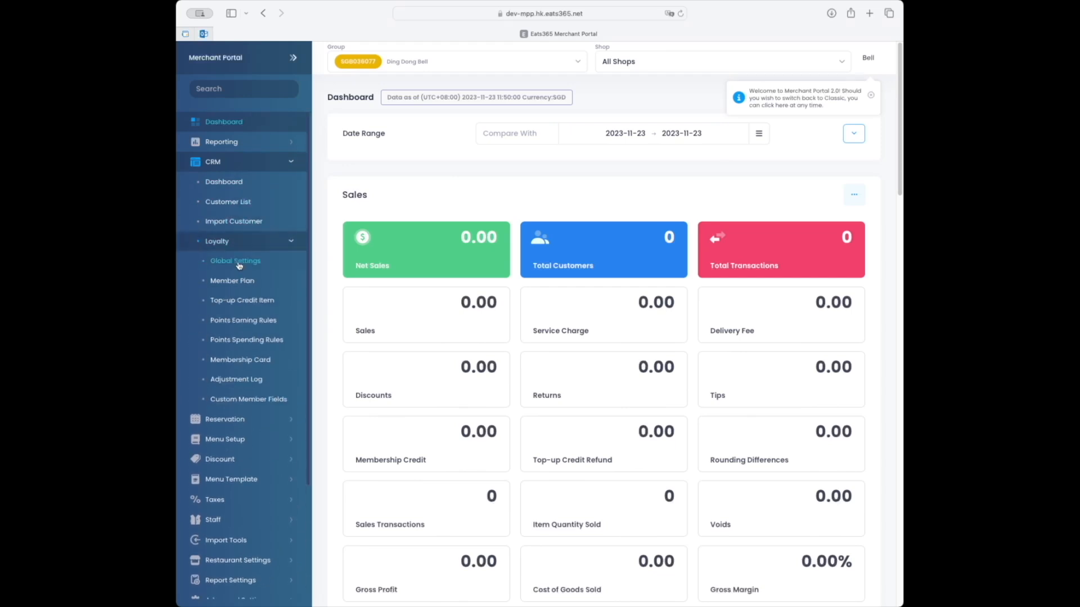
pyautogui.click(259, 363)
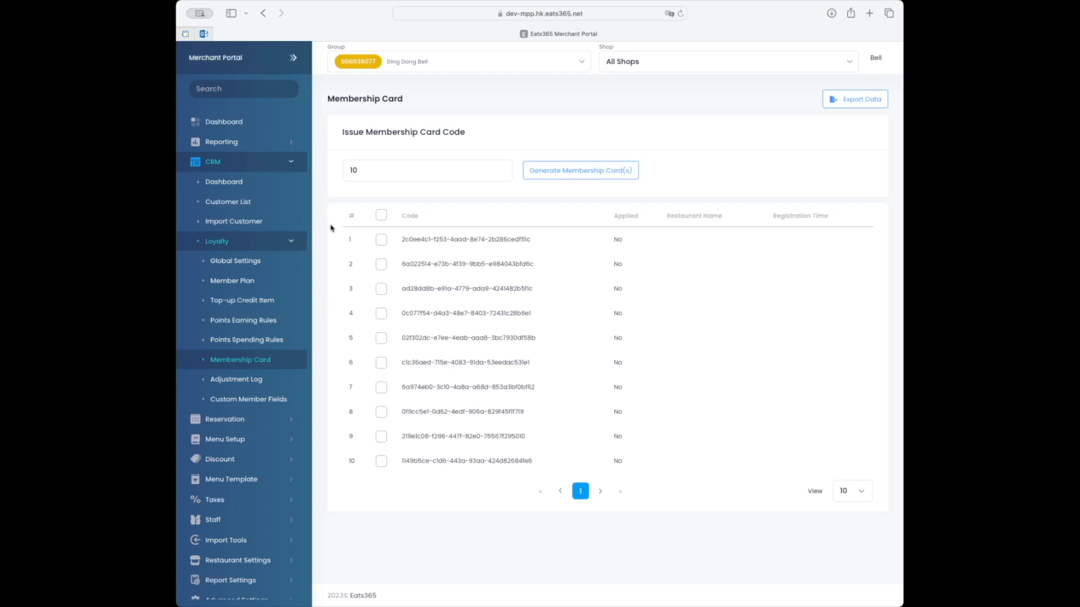
pyautogui.click(371, 172)
pyautogui.click(554, 178)
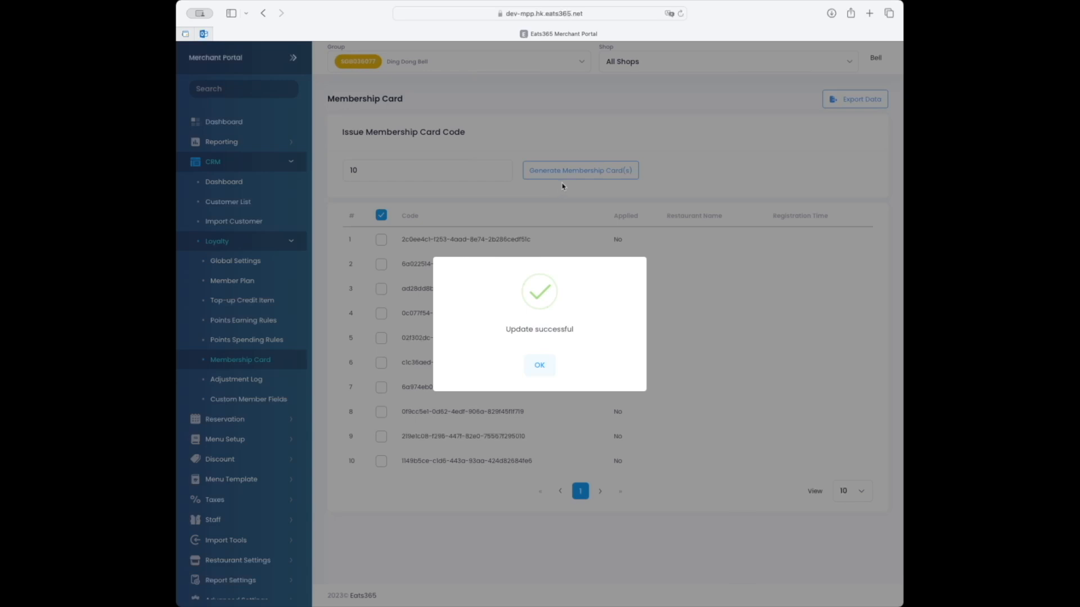
pyautogui.click(540, 365)
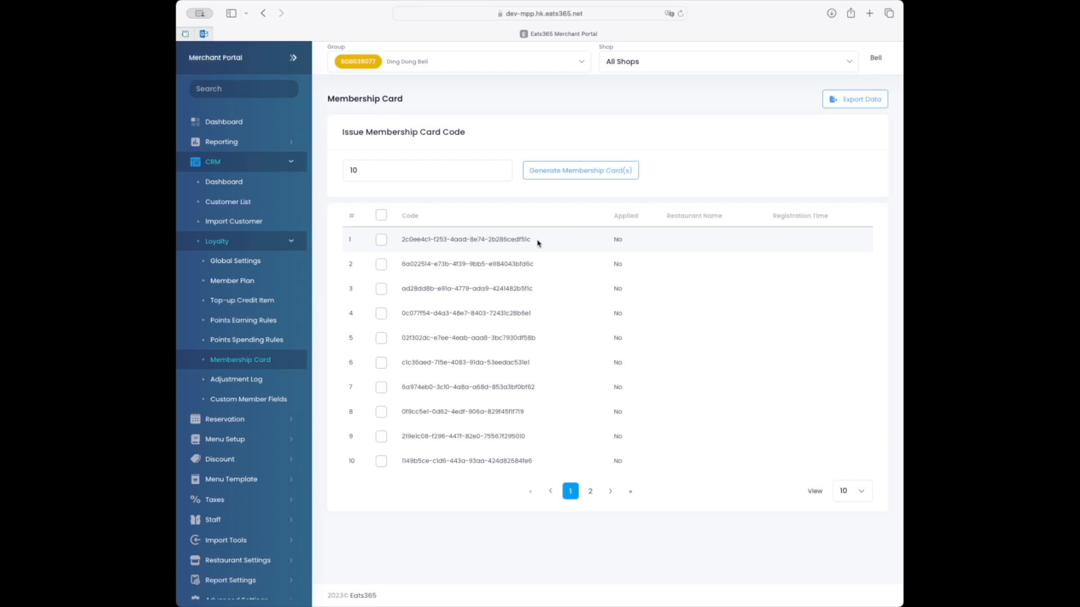
# - Copy the first membership card code into the QR Code Generator website as free text and download the resulting QR code
pyautogui.moveTo(537, 242); pyautogui.dragTo(400, 246)
pyautogui.press('super+c')
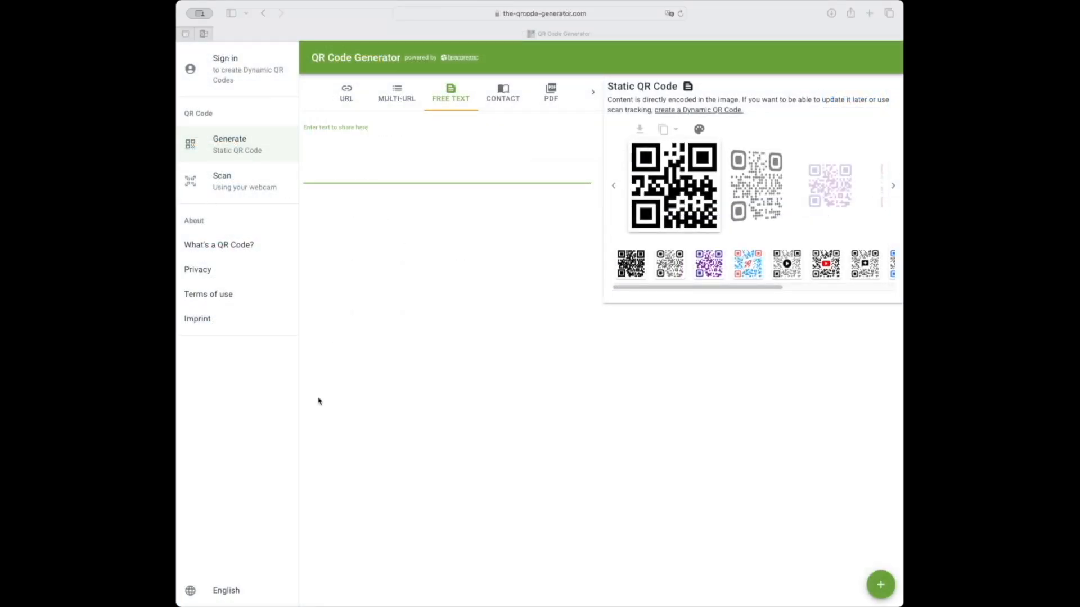
pyautogui.click(431, 508)
pyautogui.press('super+v')
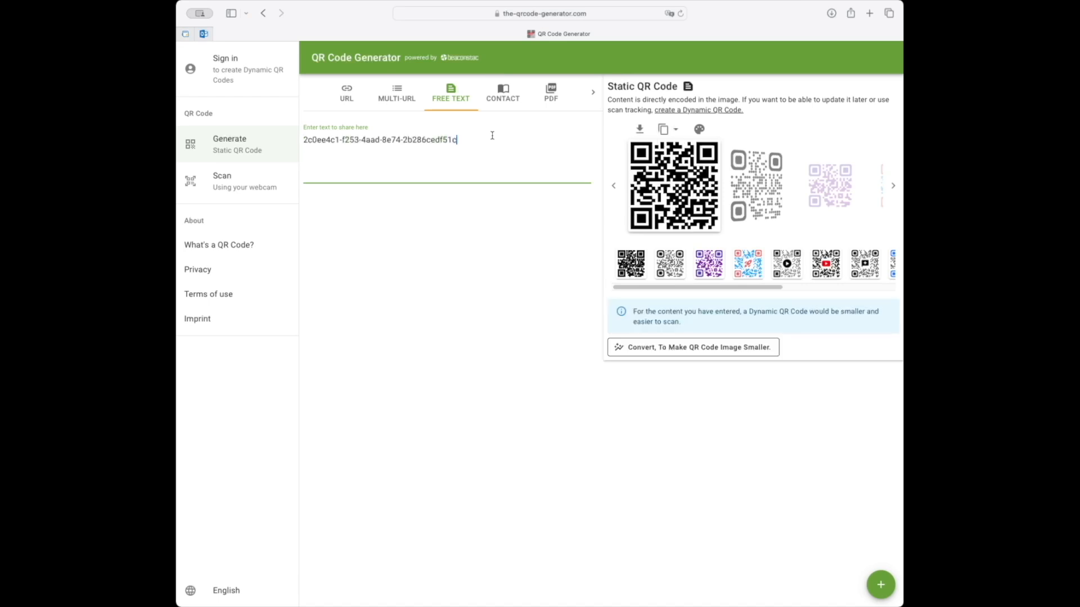
pyautogui.click(640, 130)
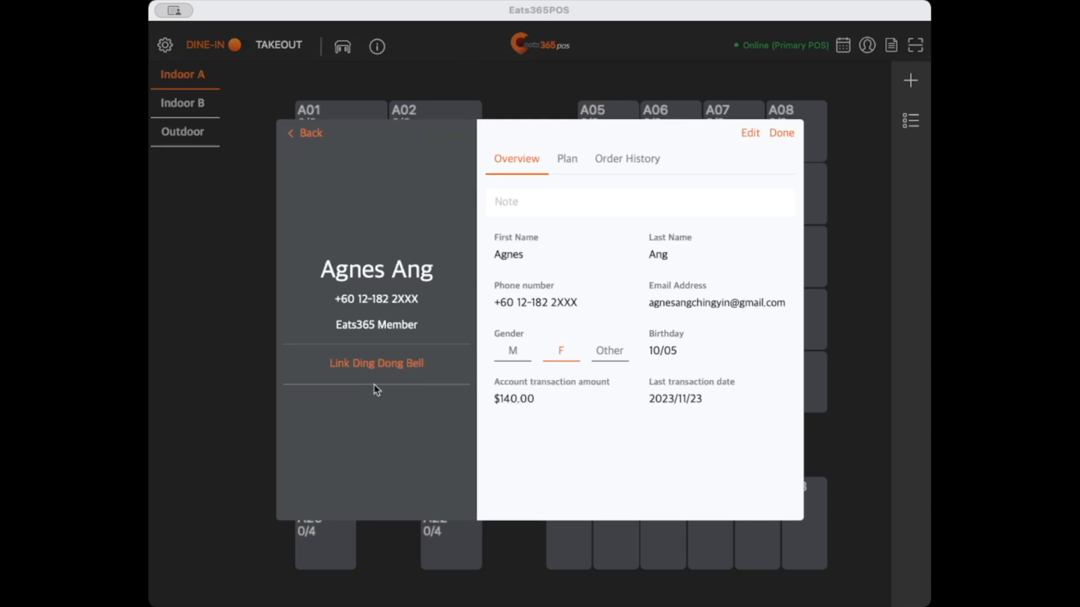
# - Switch to Eats365POS, link the member to Ding Dong Bell by scanning the membership card with the camera, and close the record
pyautogui.click(411, 370)
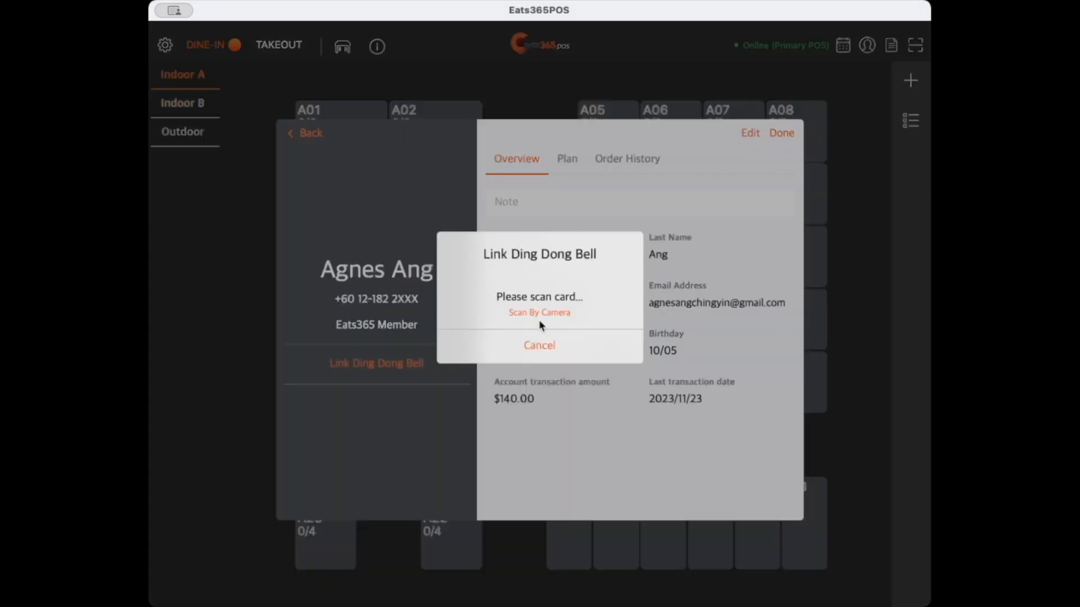
pyautogui.click(542, 313)
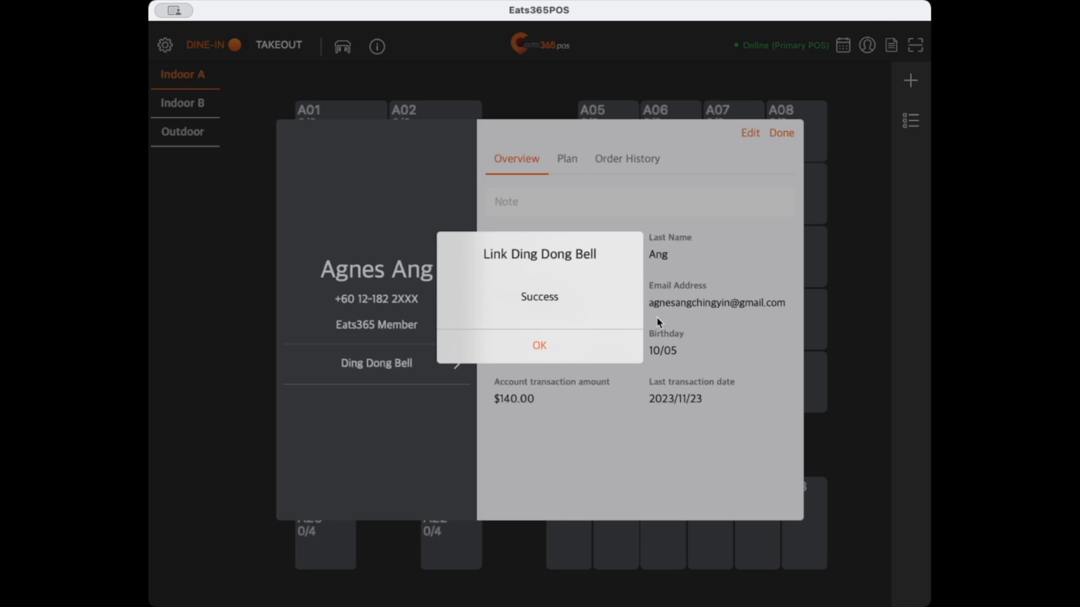
pyautogui.click(599, 352)
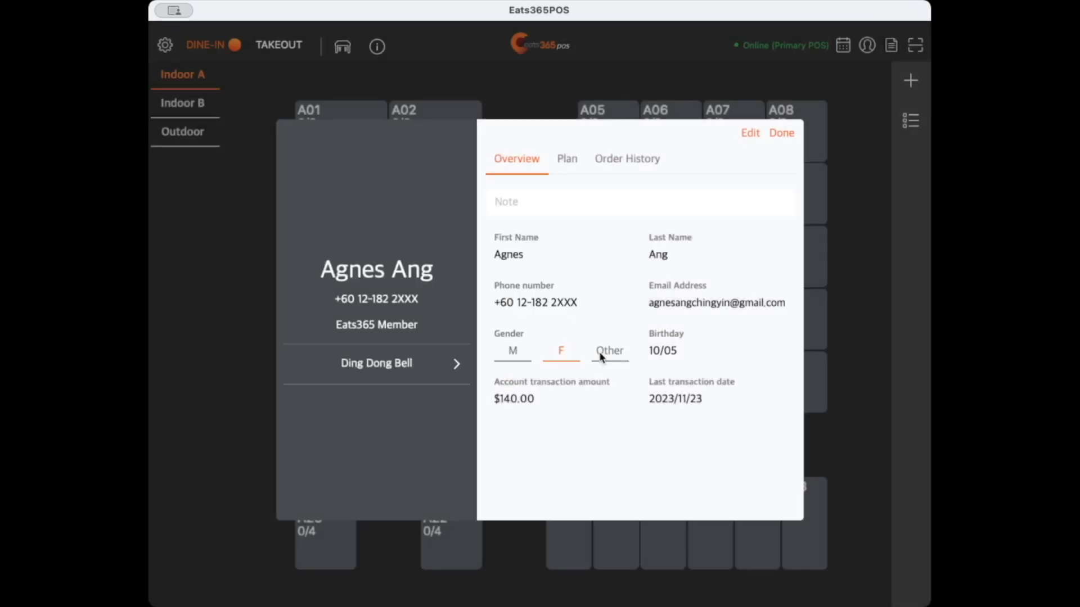
pyautogui.click(780, 134)
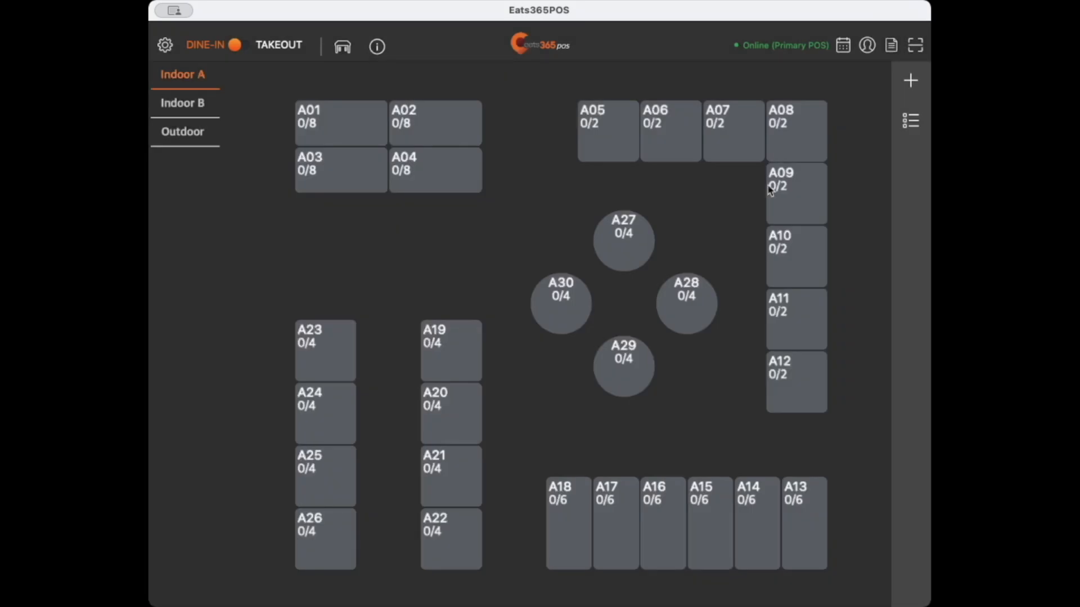
# - Open the customer lookup and start a member search by scanning the membership card
pyautogui.click(869, 47)
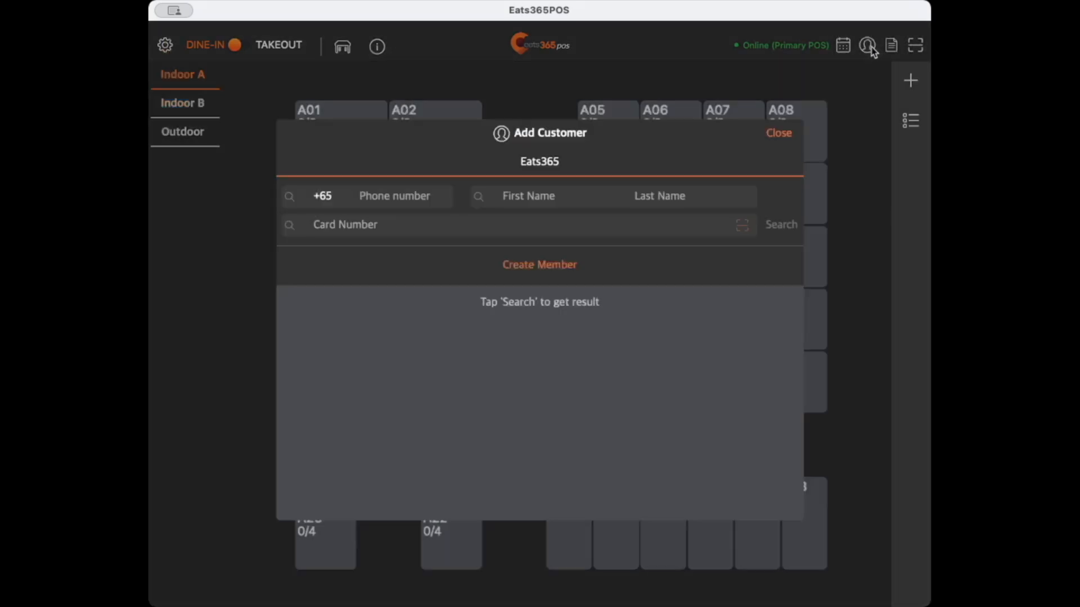
pyautogui.click(741, 231)
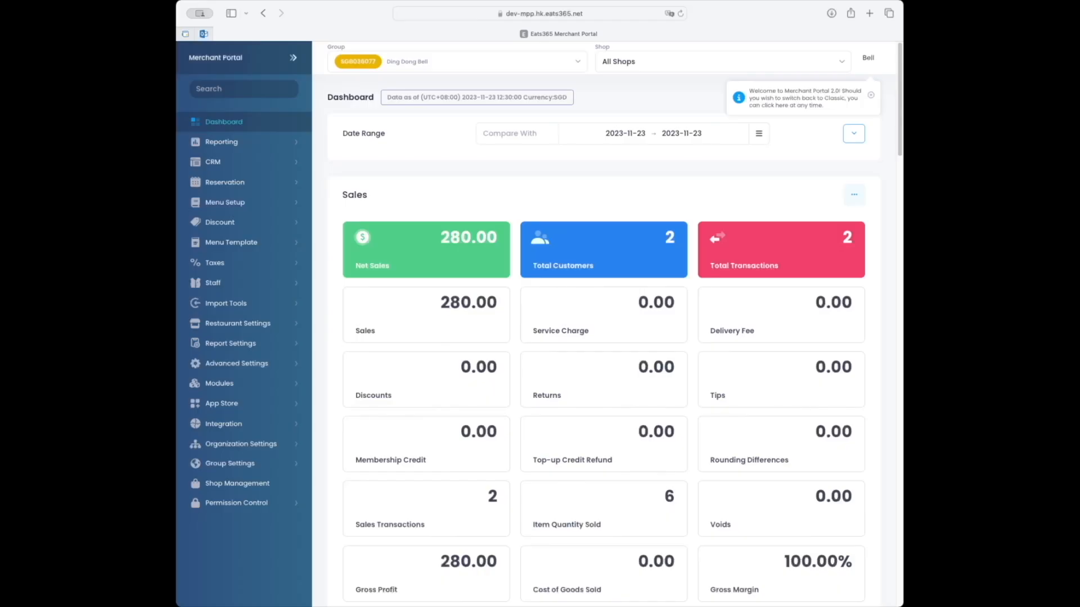
# - Switch to the Merchant Portal and start a new tier plan from the CRM loyalty Member Plan page
pyautogui.click(251, 162)
pyautogui.click(251, 242)
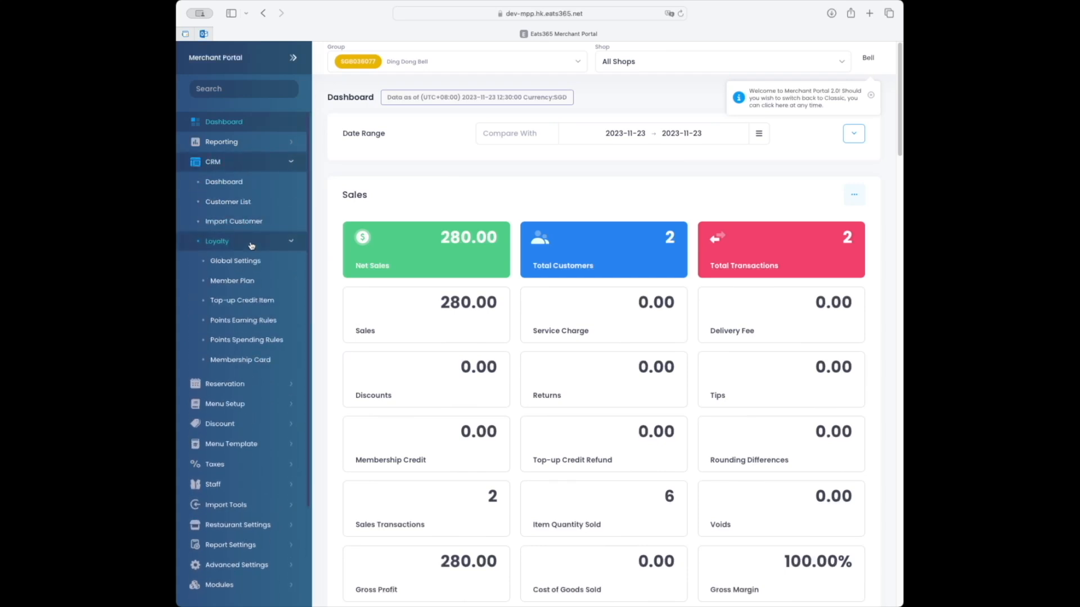
pyautogui.click(250, 284)
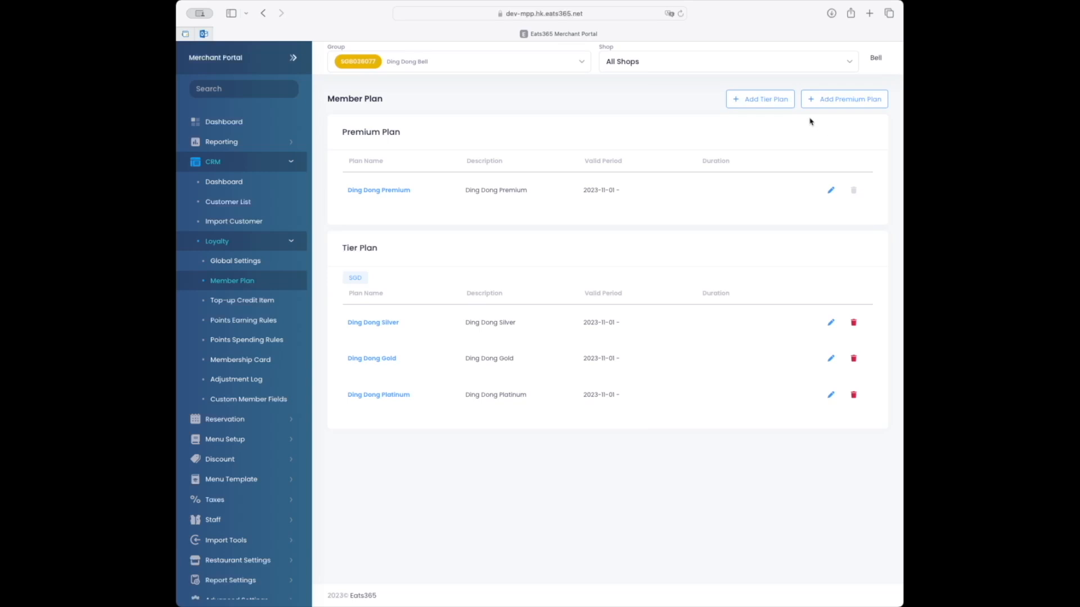
pyautogui.click(789, 109)
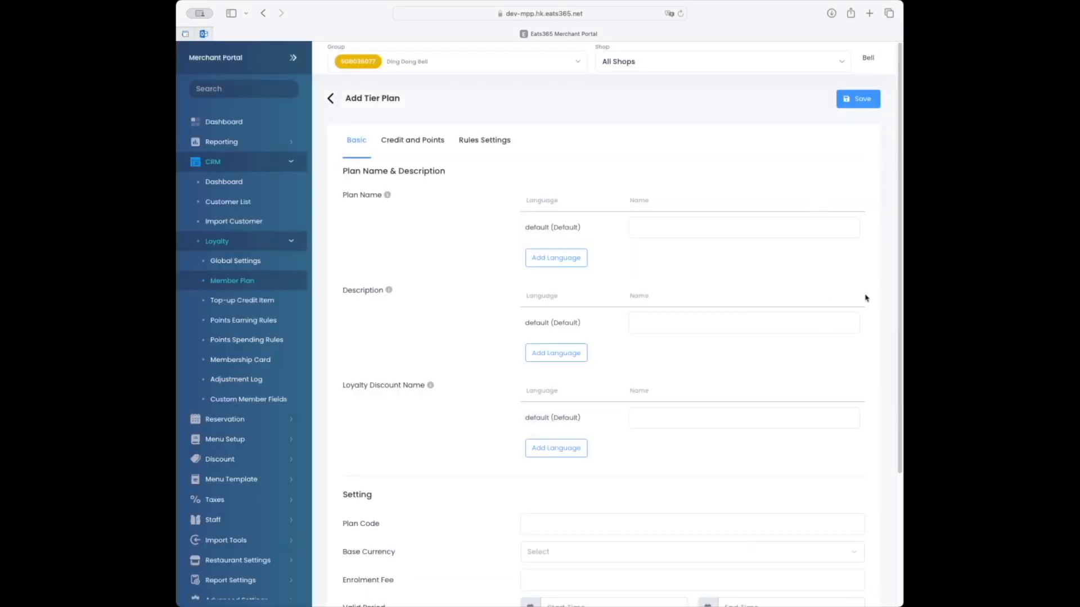
# - Enter Ding Dong Bronze as plan name and description, Ding Dong Bronze Discount as loyalty discount name, and DDBronze as plan code
pyautogui.click(820, 232)
pyautogui.click(774, 317)
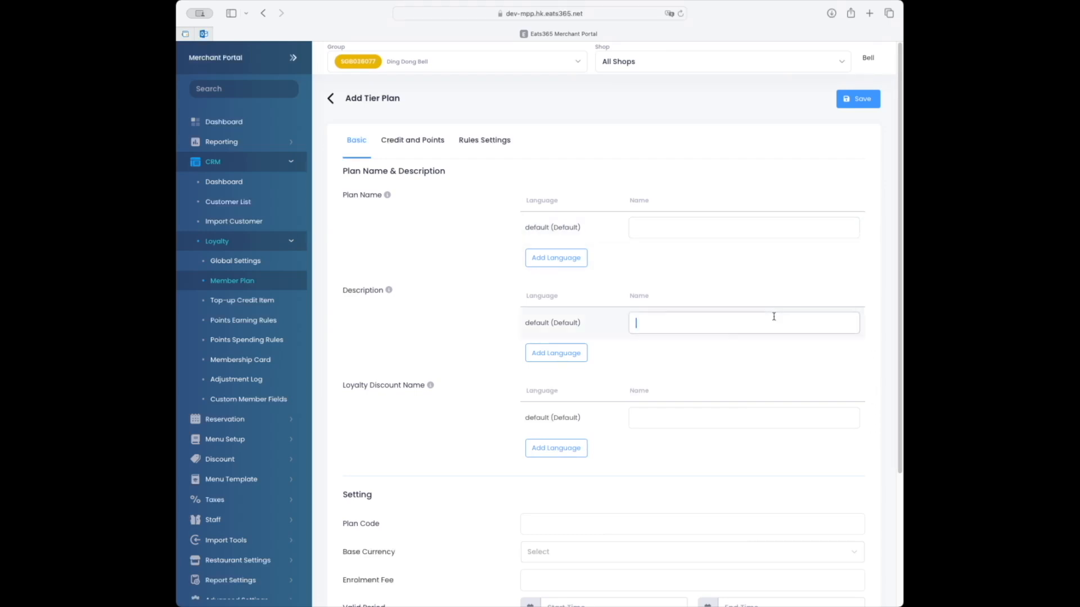
pyautogui.click(736, 414)
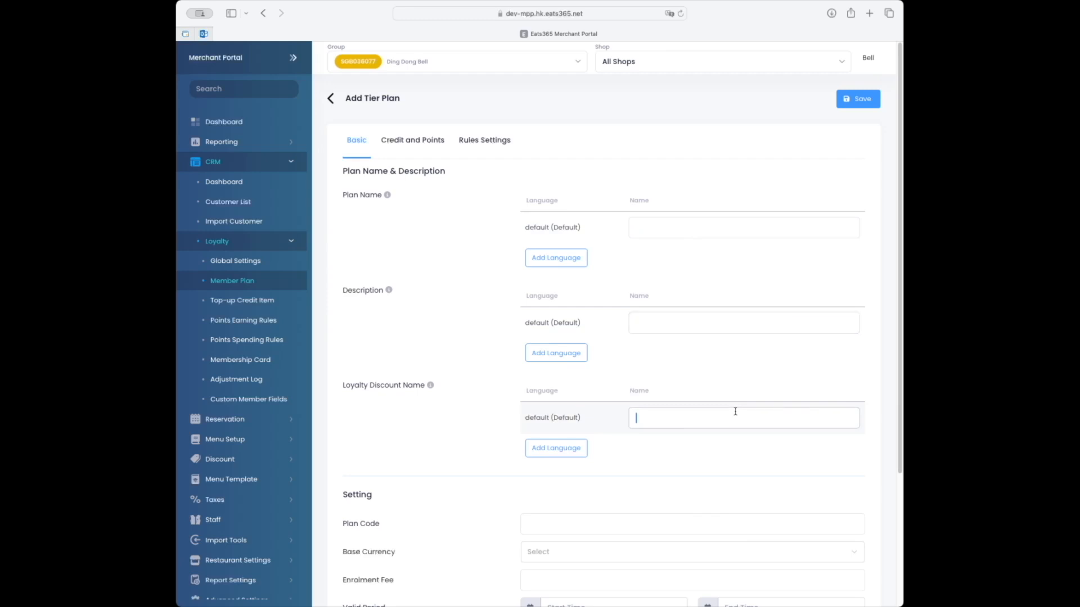
pyautogui.click(657, 517)
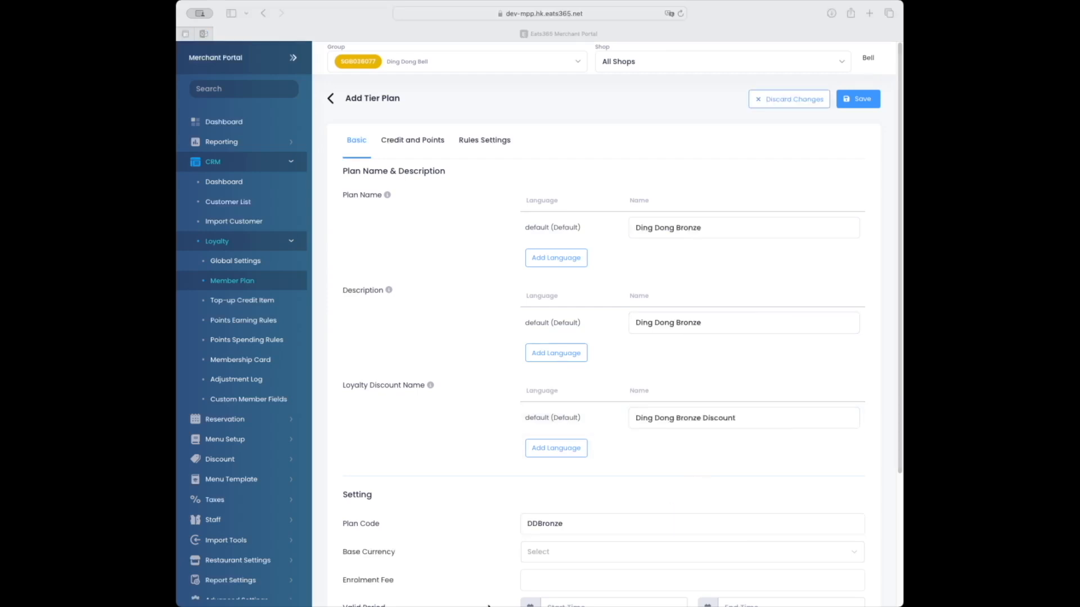
# - Set the tier plan's base currency to SGD ($)Singapore Dollar and its enrolment fee to 0
pyautogui.click(584, 553)
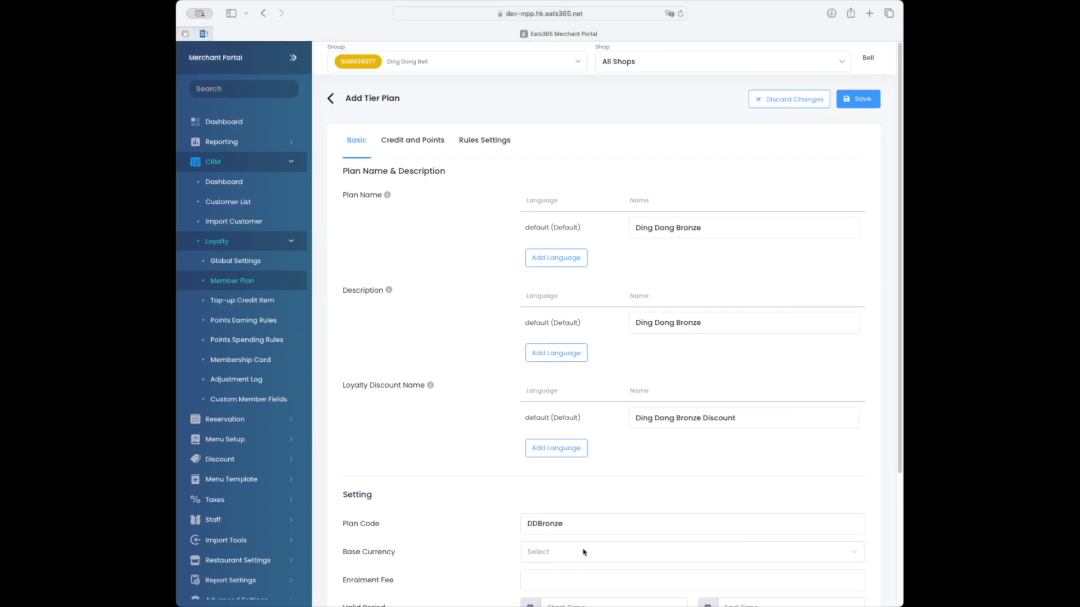
pyautogui.click(583, 553)
pyautogui.write('sg')
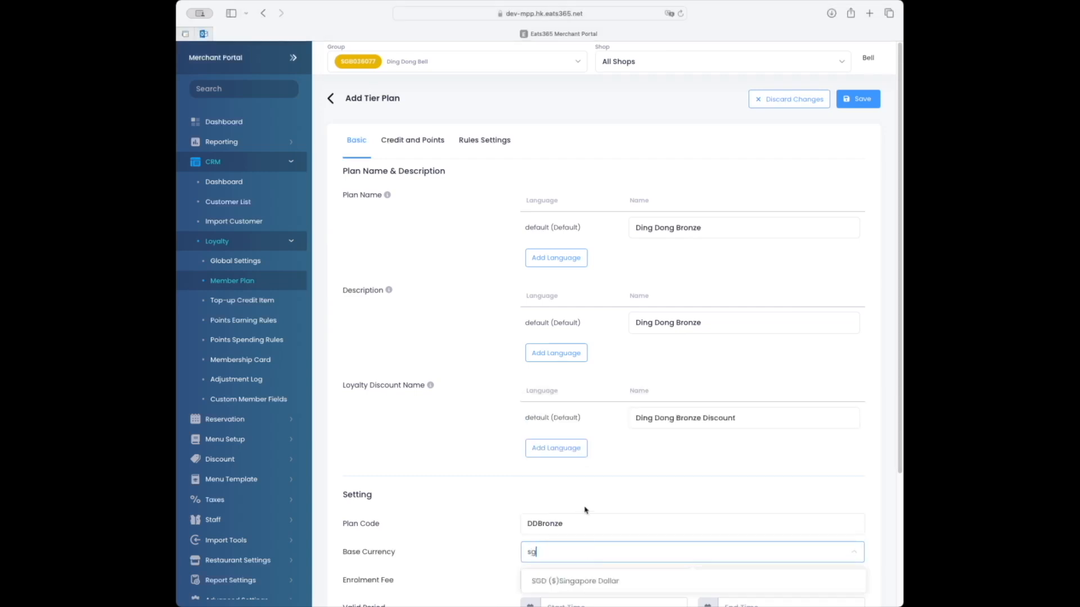
pyautogui.click(575, 581)
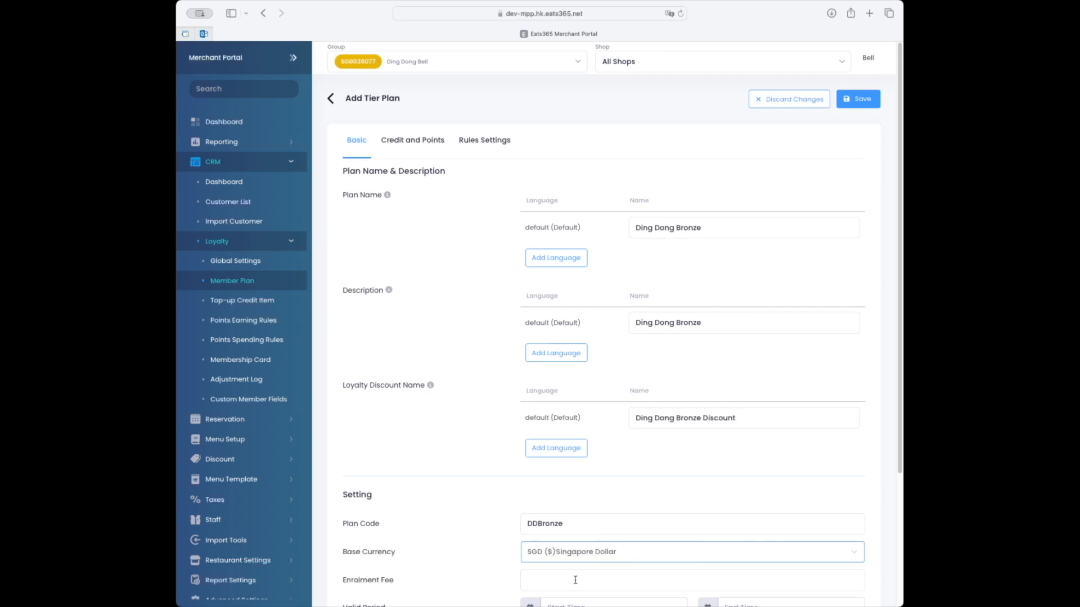
pyautogui.click(575, 579)
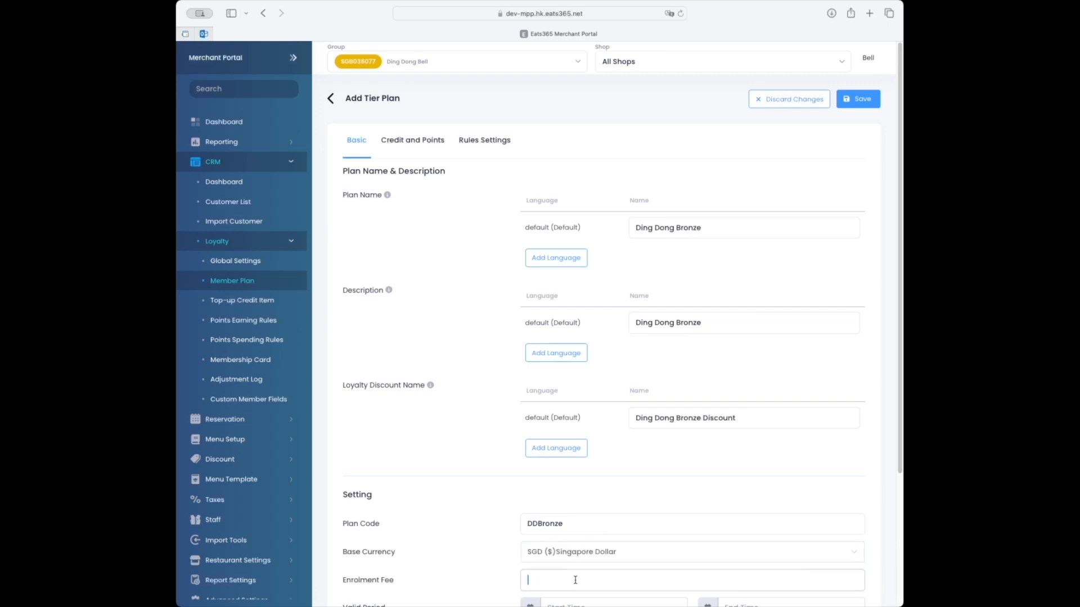
pyautogui.write('0')
# - Set the start date of the tier plan's valid period to 2023-11-01
pyautogui.scroll(-5, 593, 566)
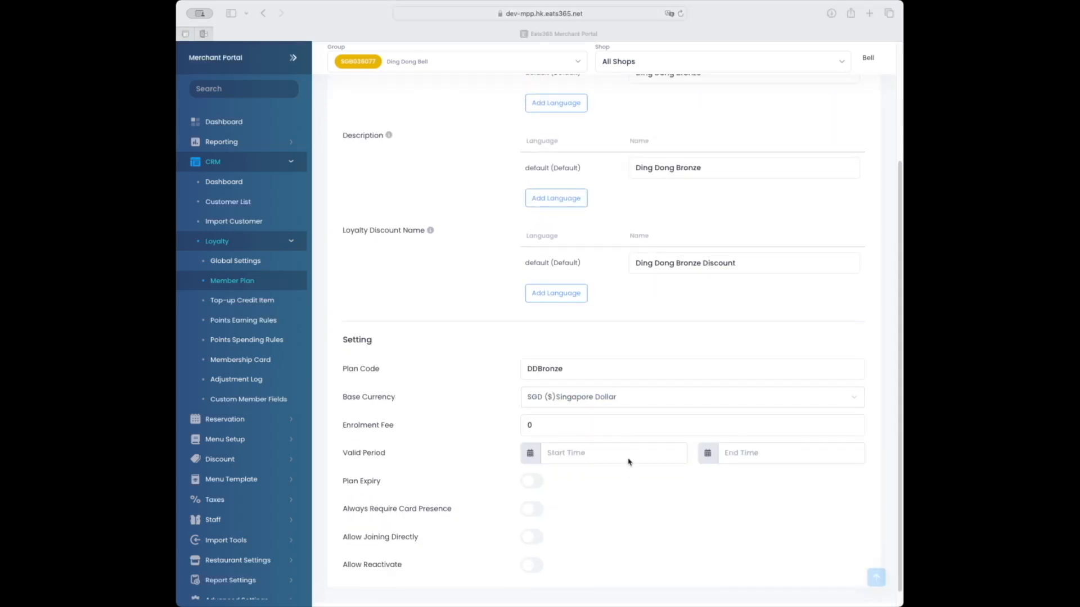
pyautogui.click(629, 459)
pyautogui.click(646, 422)
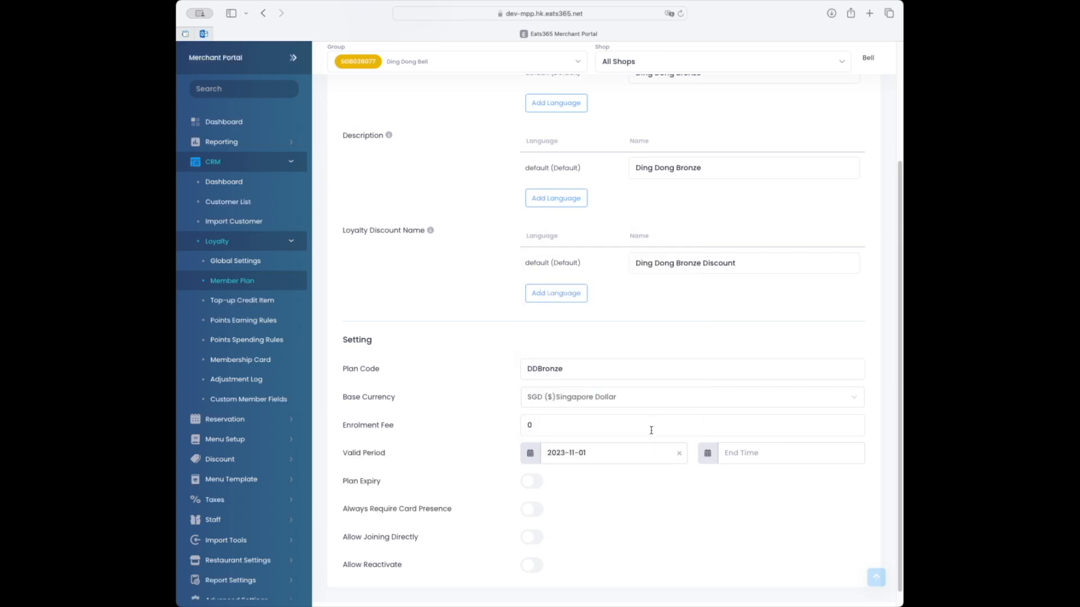
# - Enable Plan Expiry with plan expiration set to Extend by Transactions, and turn on Allow Joining Directly
pyautogui.click(536, 484)
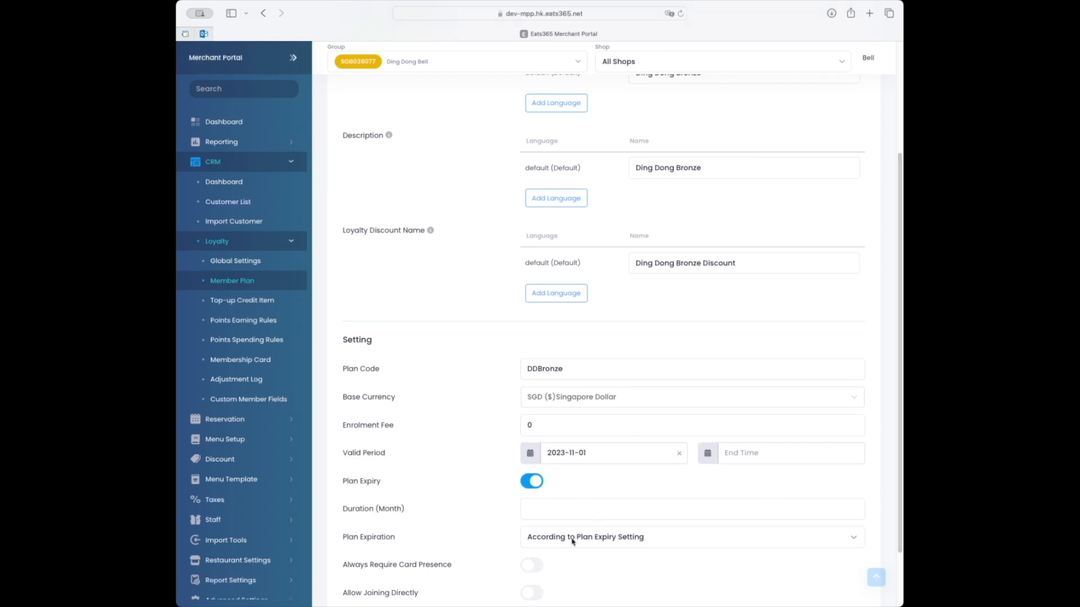
pyautogui.click(634, 548)
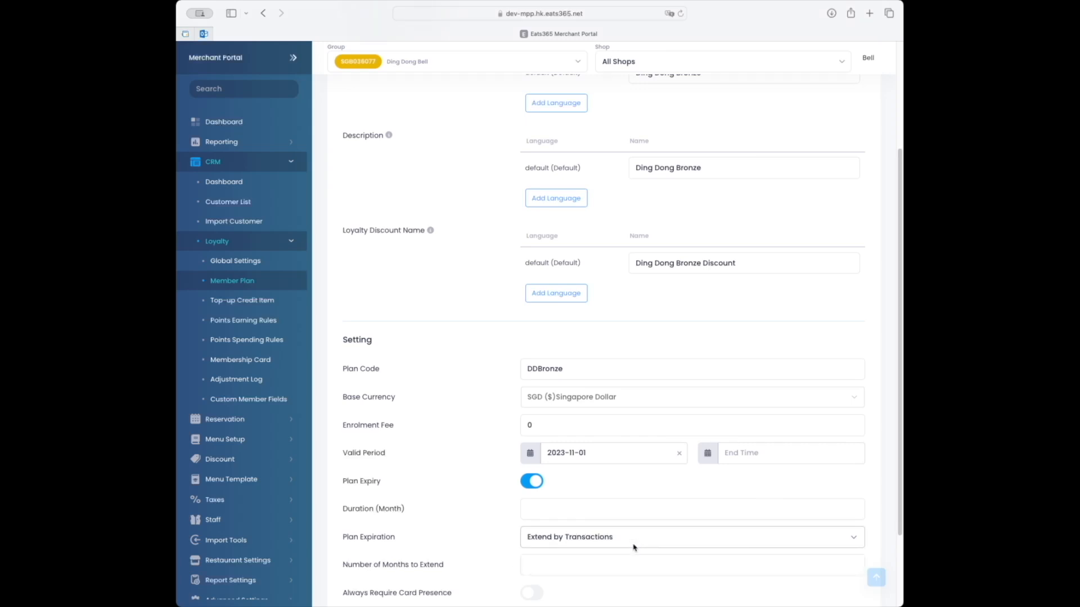
pyautogui.click(621, 563)
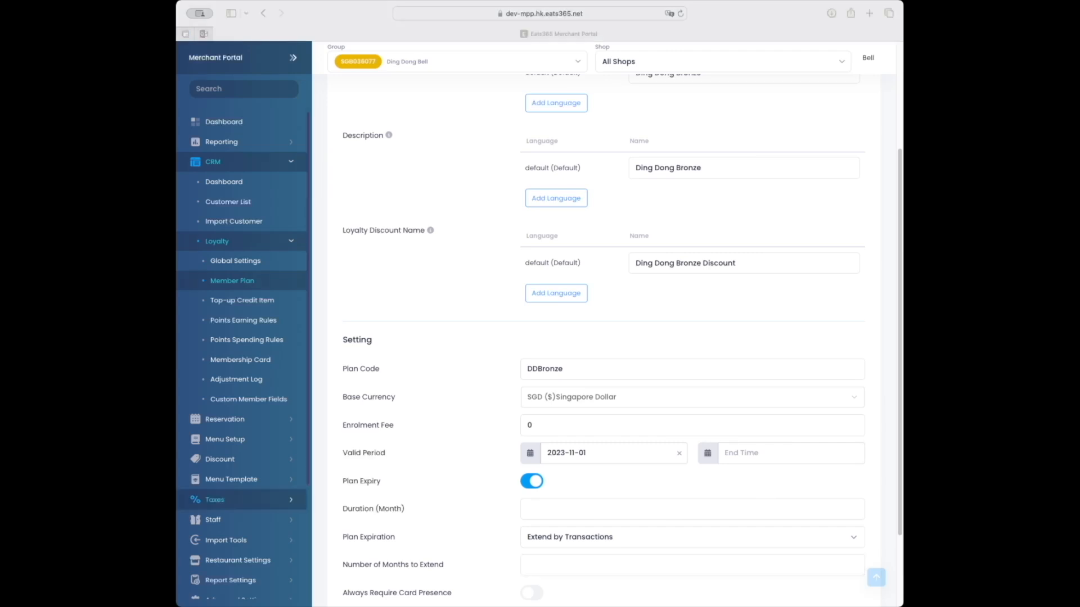
pyautogui.scroll(-3, 719, 589)
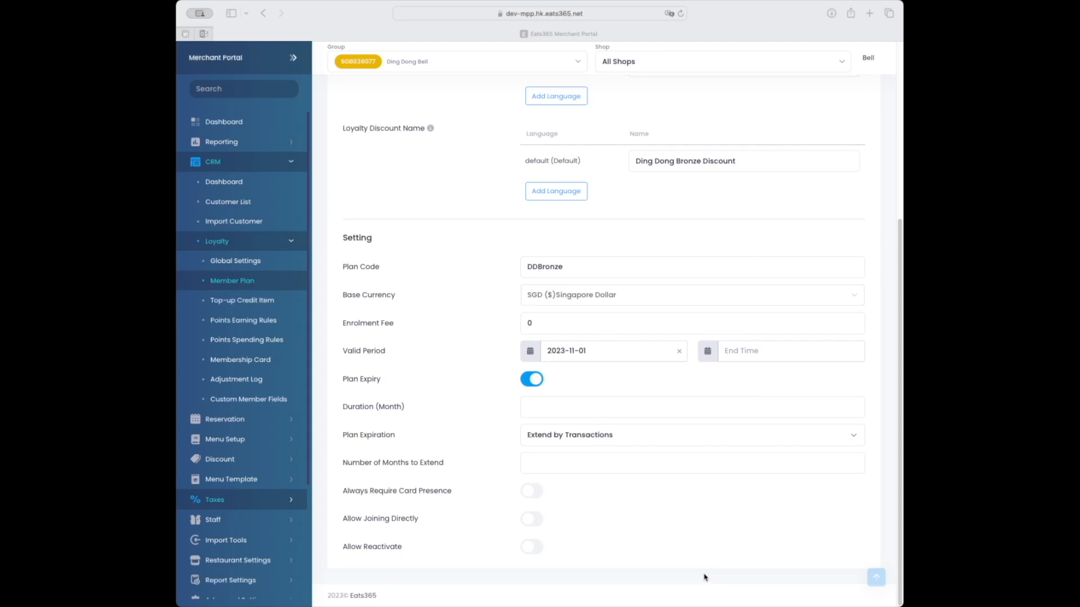
pyautogui.click(529, 525)
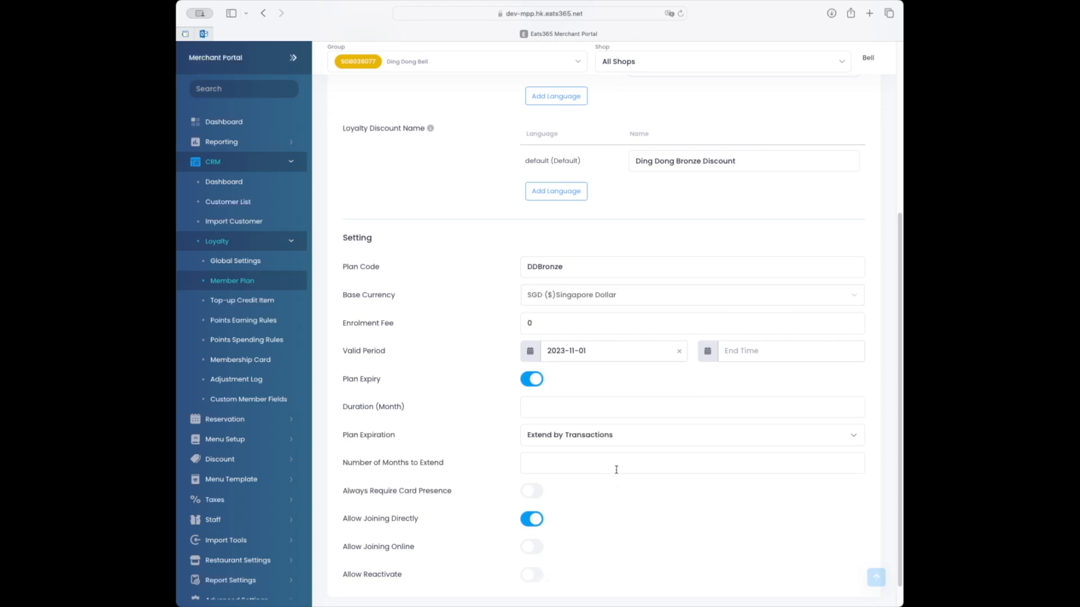
# - In the plan's credit and points settings, set the initial credit balance, initial point balance and points rewarded on upgrade to 0
pyautogui.scroll(5, 616, 470)
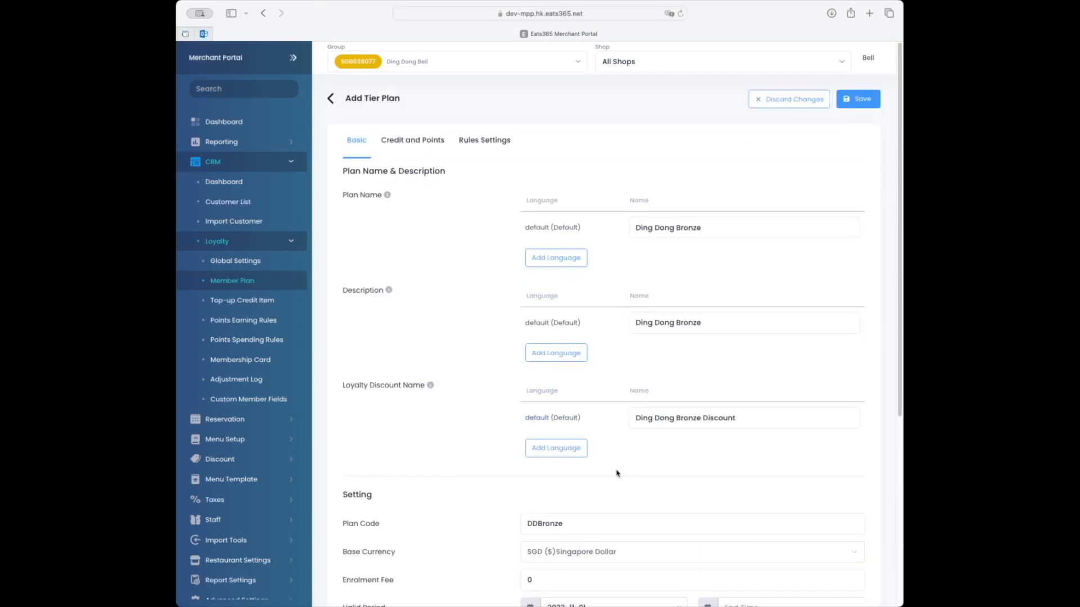
pyautogui.click(418, 148)
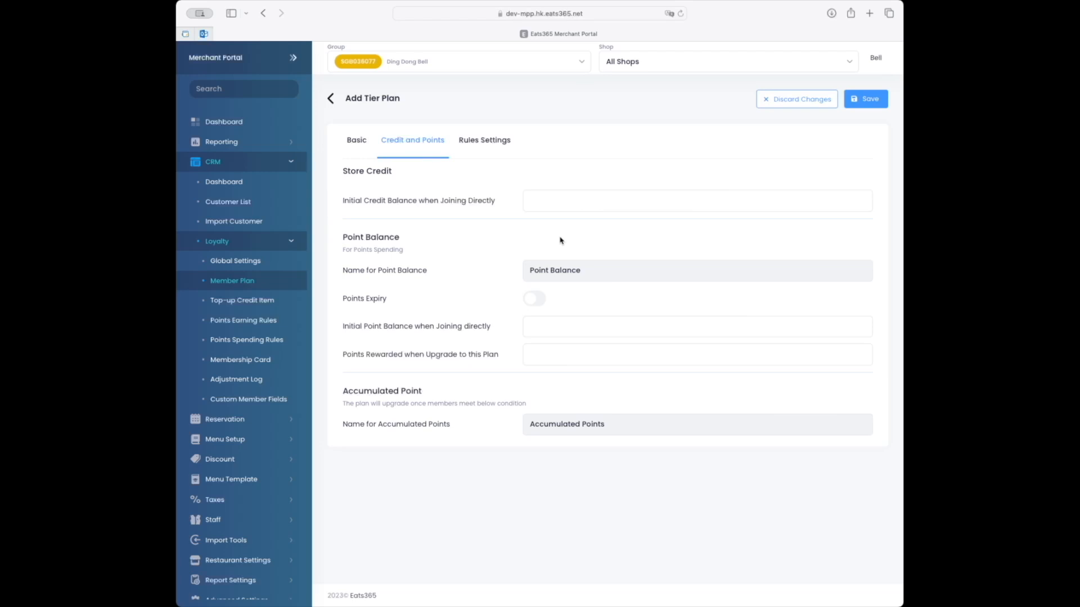
pyautogui.click(564, 200)
pyautogui.write('0')
pyautogui.click(573, 323)
pyautogui.write('0')
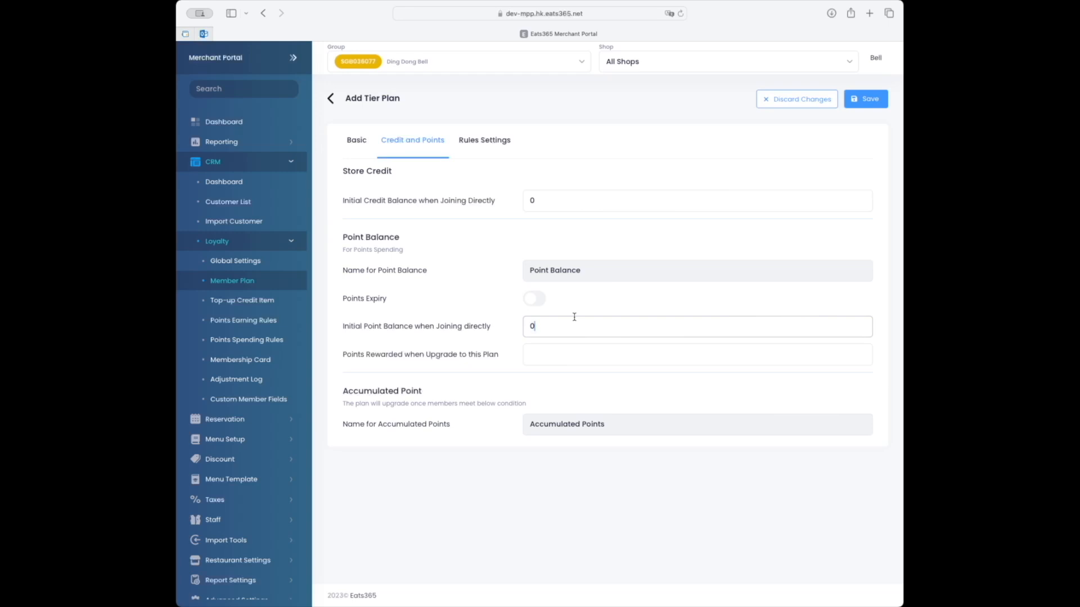
pyautogui.click(570, 355)
pyautogui.write('0')
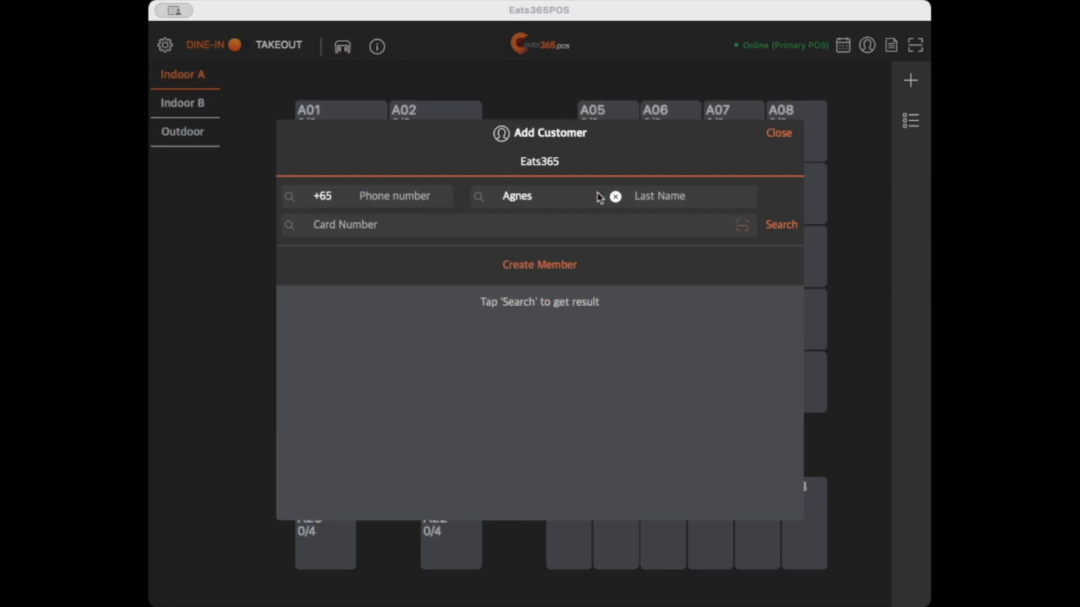
# - Look up the member by first name in the POS and assign the Ding Dong Bronze plan to their profile
pyautogui.click(769, 225)
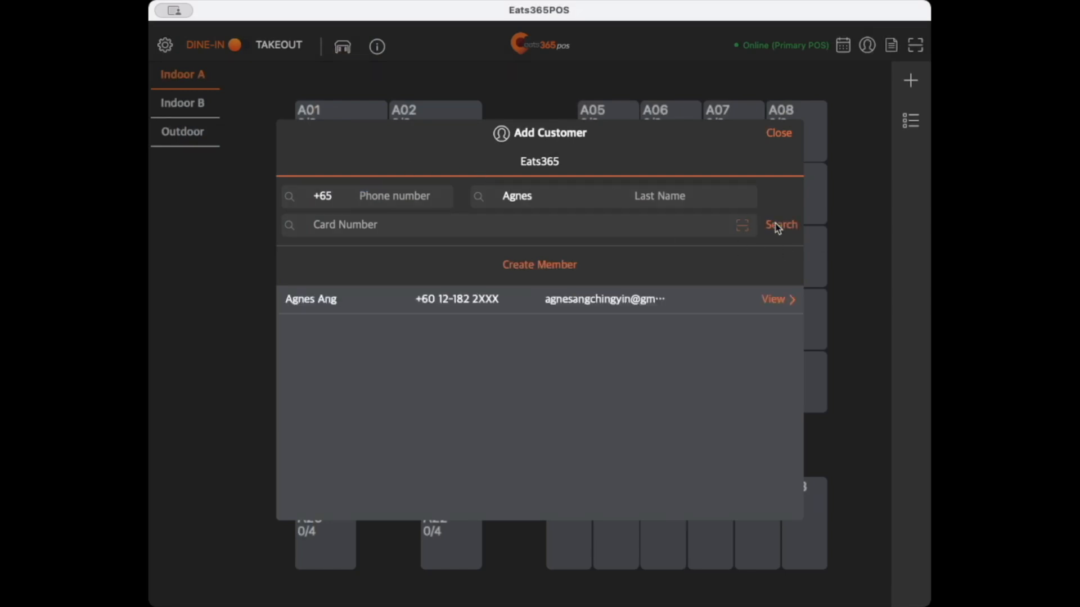
pyautogui.click(774, 301)
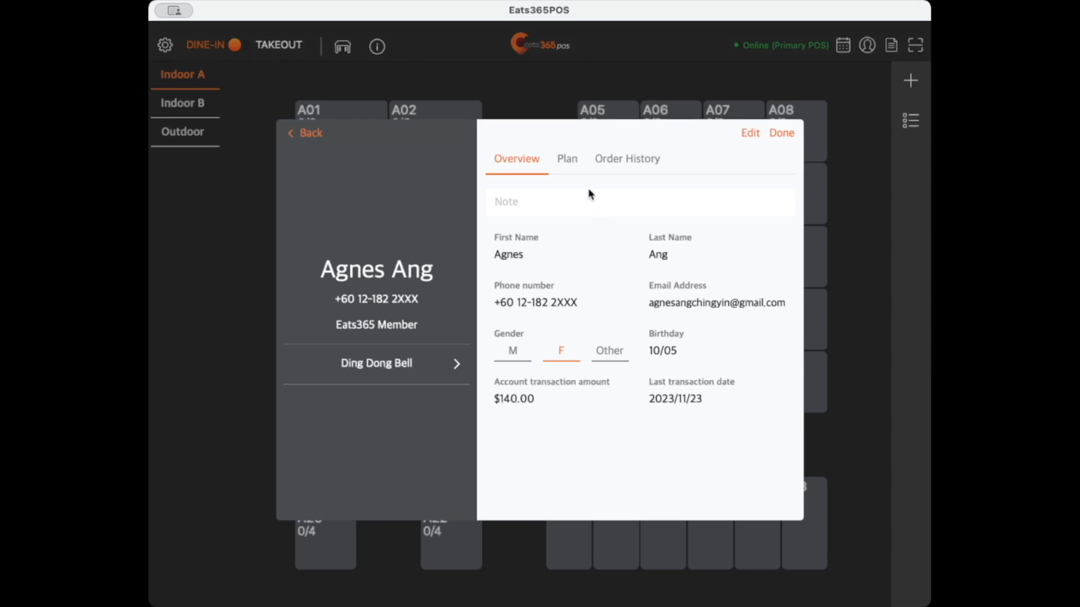
pyautogui.click(566, 165)
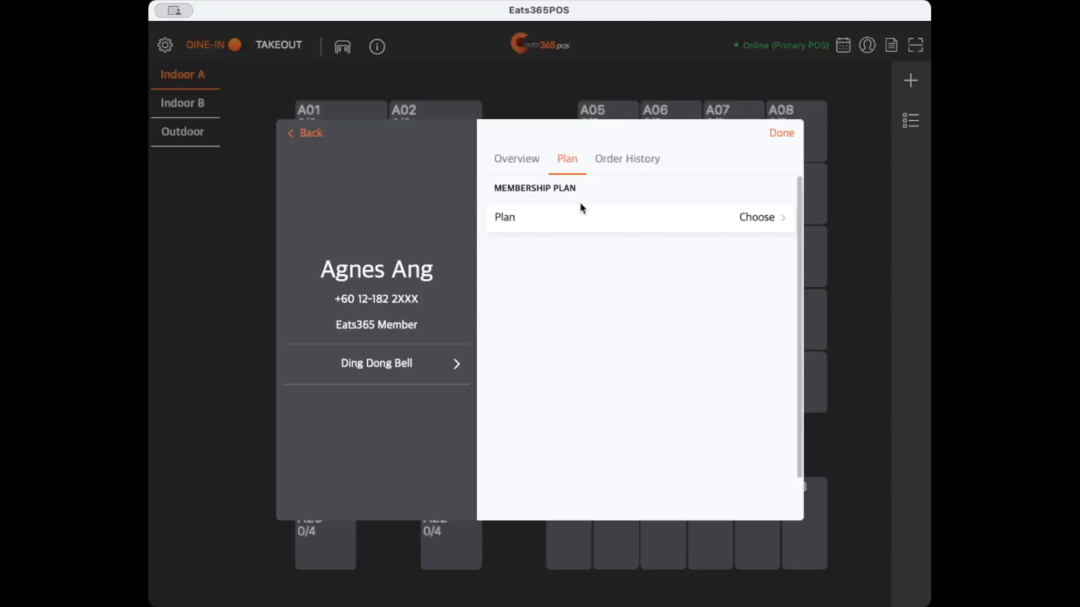
pyautogui.click(757, 224)
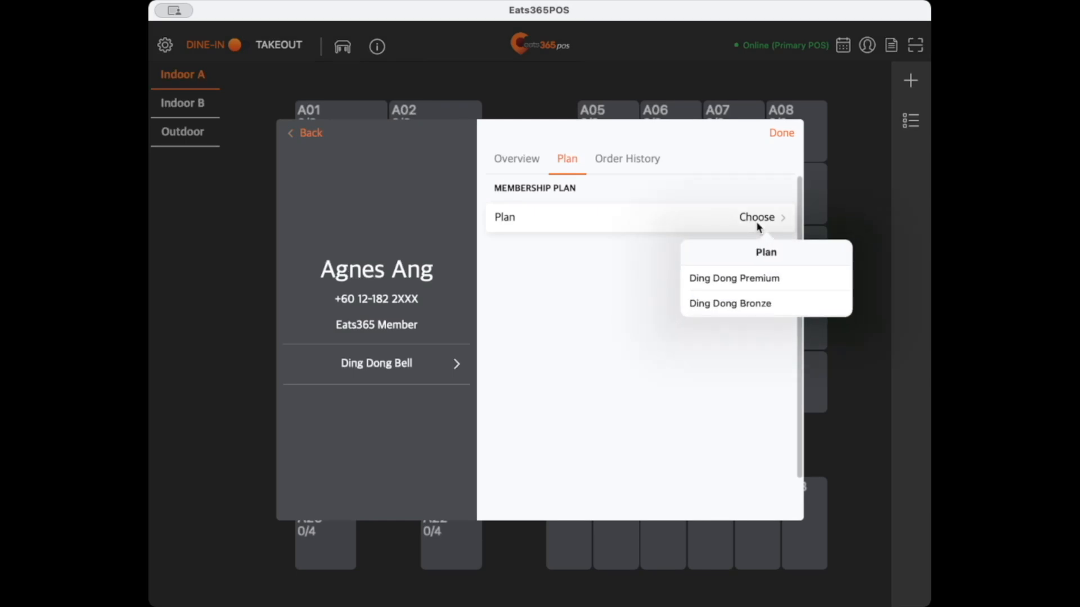
pyautogui.click(763, 306)
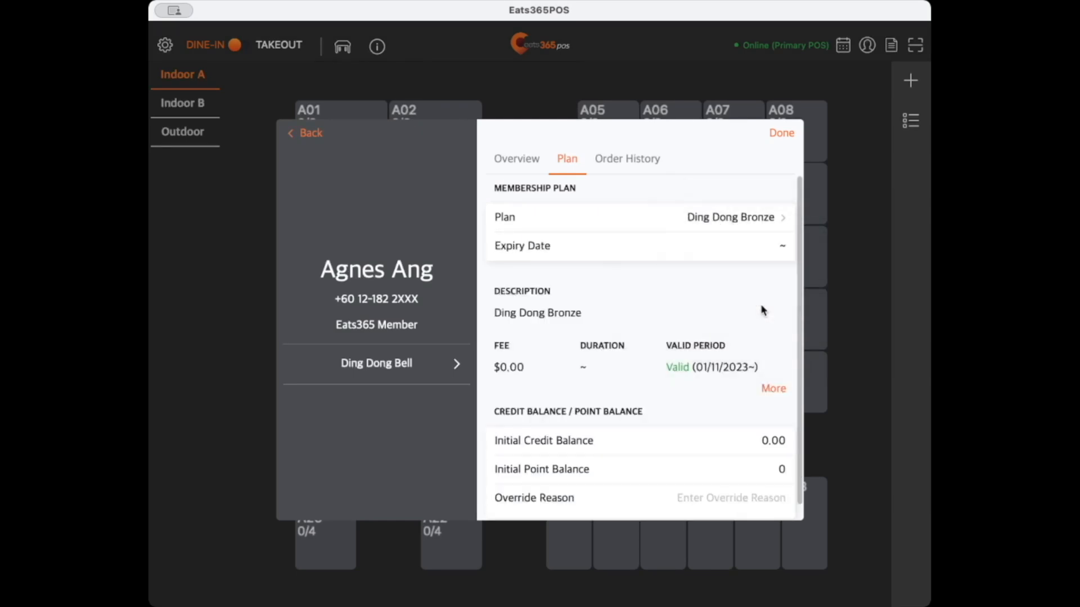
pyautogui.click(784, 135)
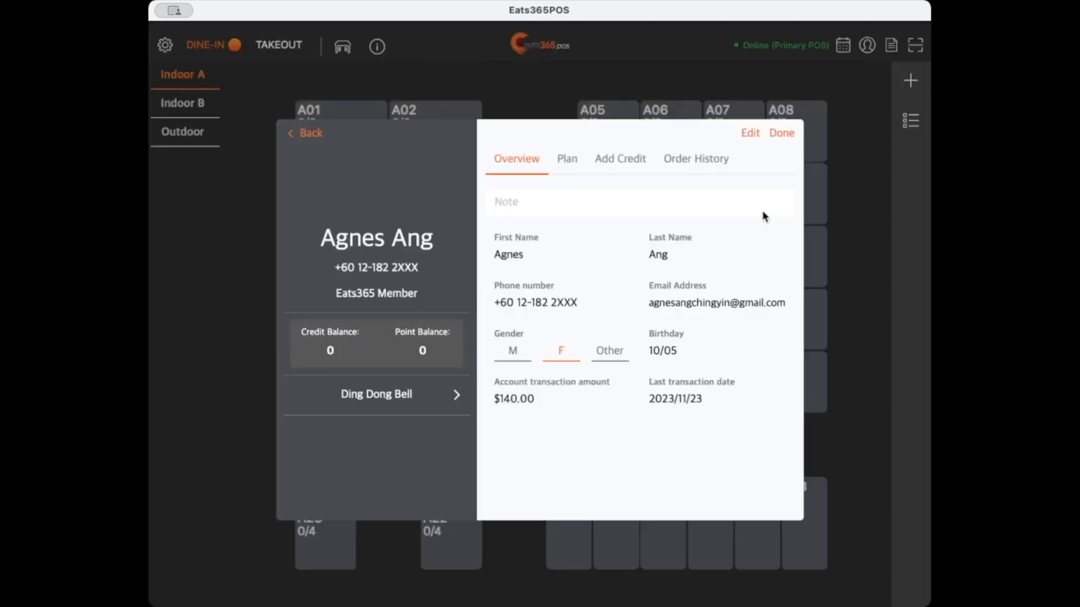
pyautogui.click(570, 166)
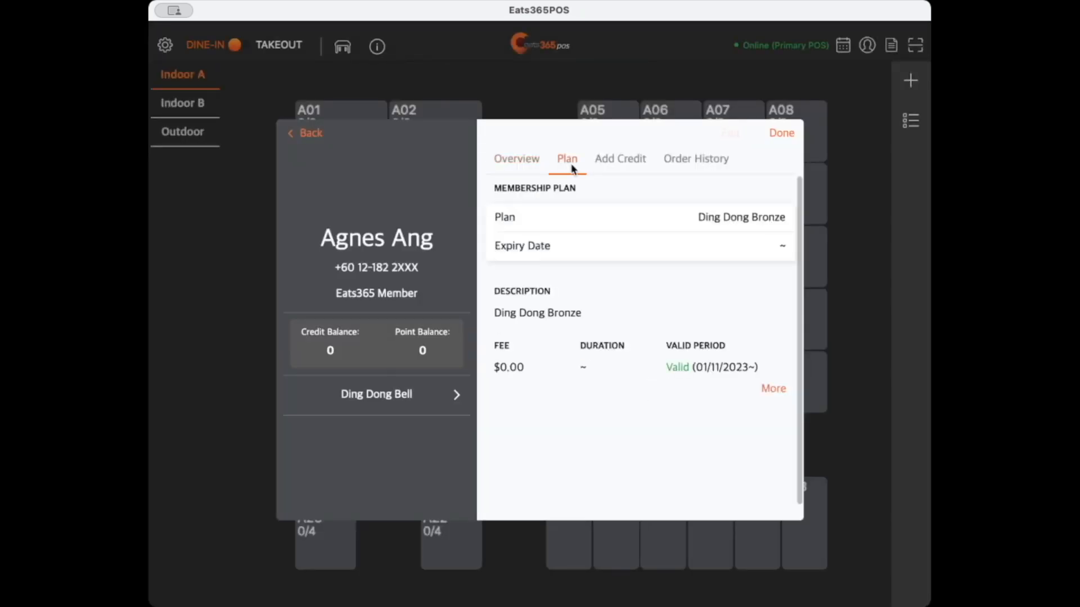
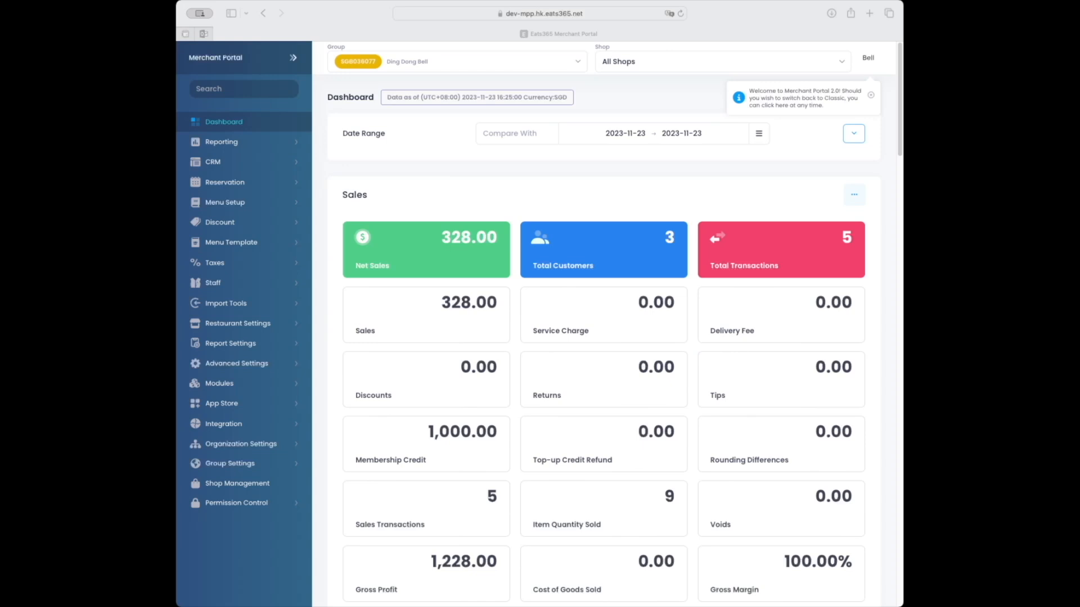
# - In the Merchant Portal, add a points earning rule with both name and description "Earn 1 Point for every $1 Spent"
pyautogui.click(260, 163)
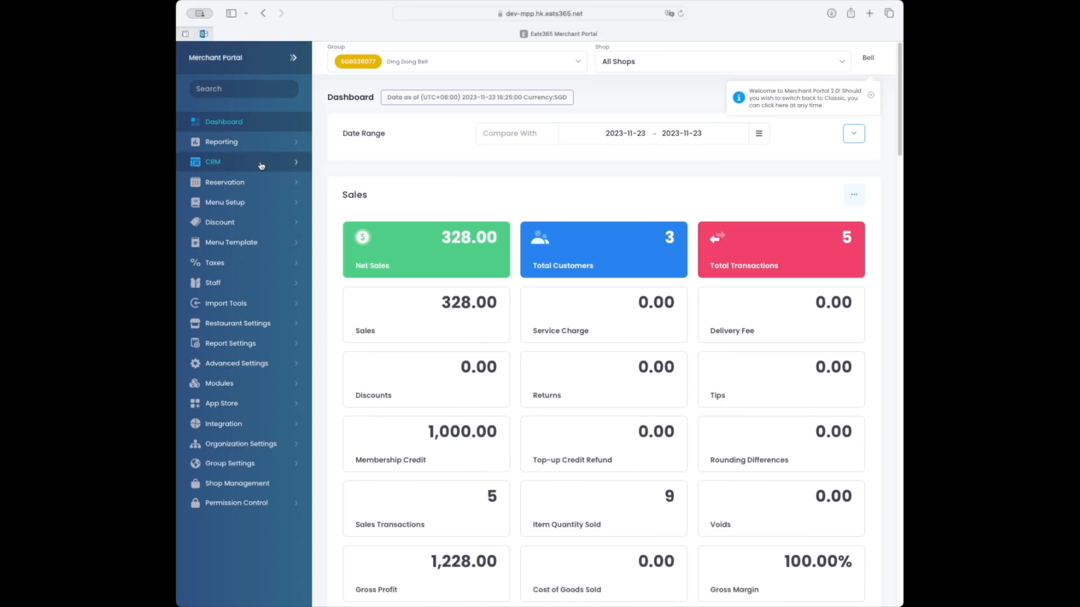
pyautogui.click(262, 241)
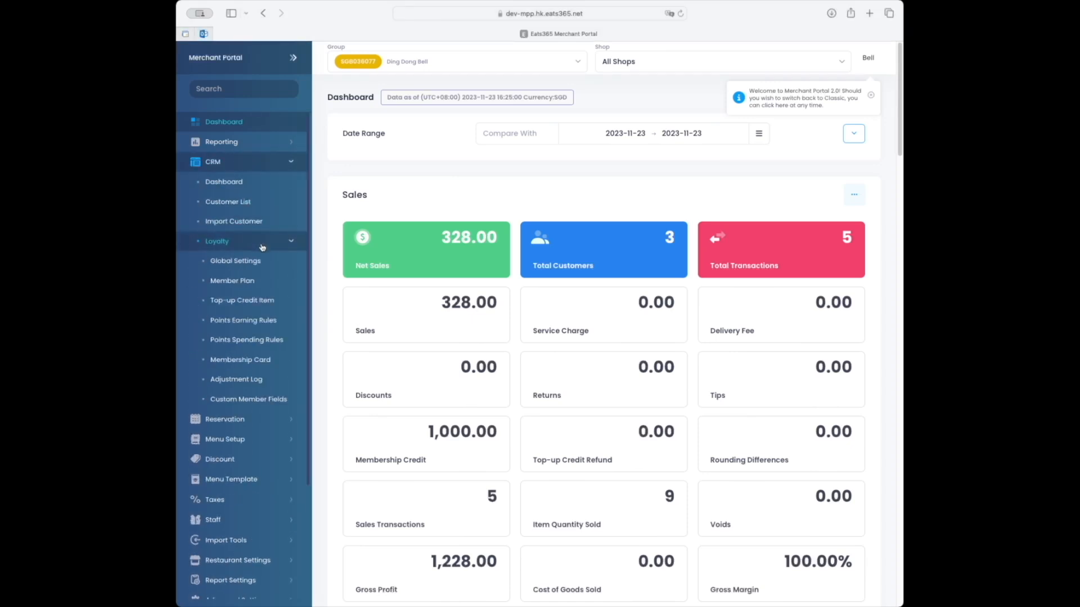
pyautogui.click(270, 323)
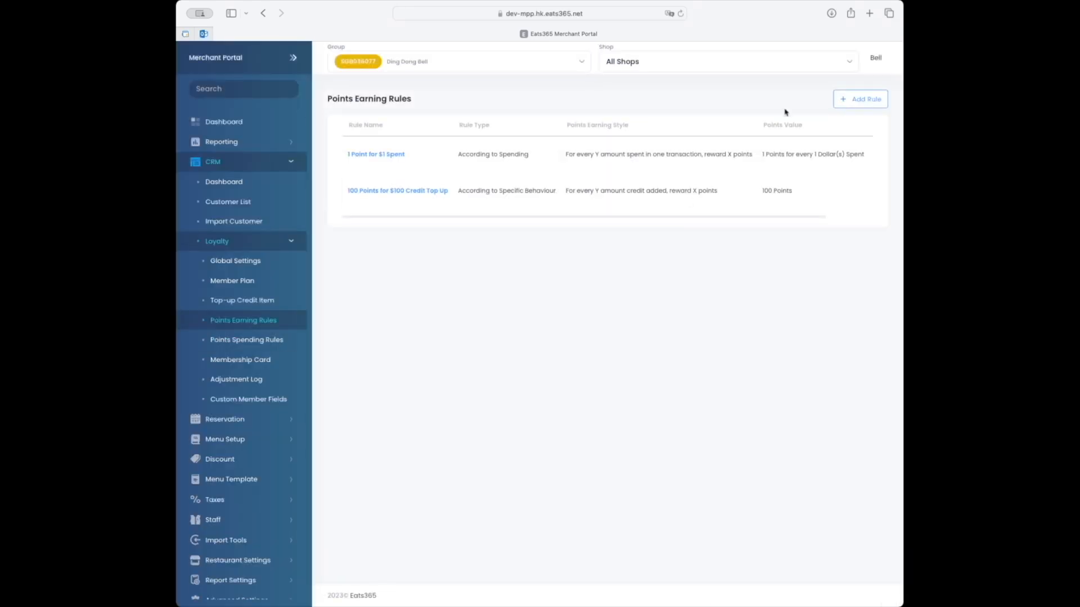
pyautogui.click(857, 105)
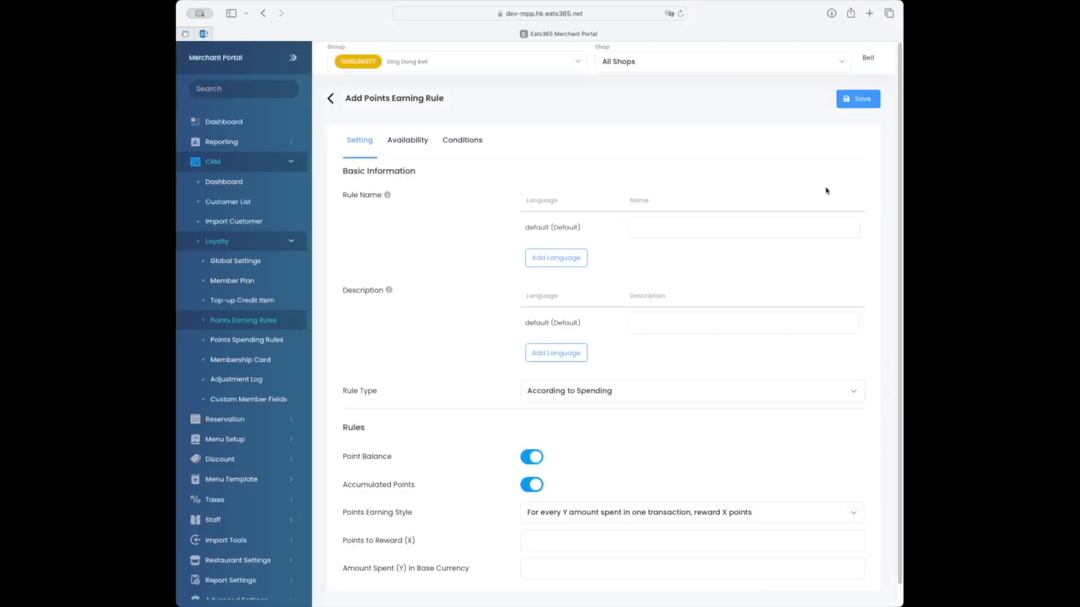
pyautogui.click(769, 227)
pyautogui.click(723, 318)
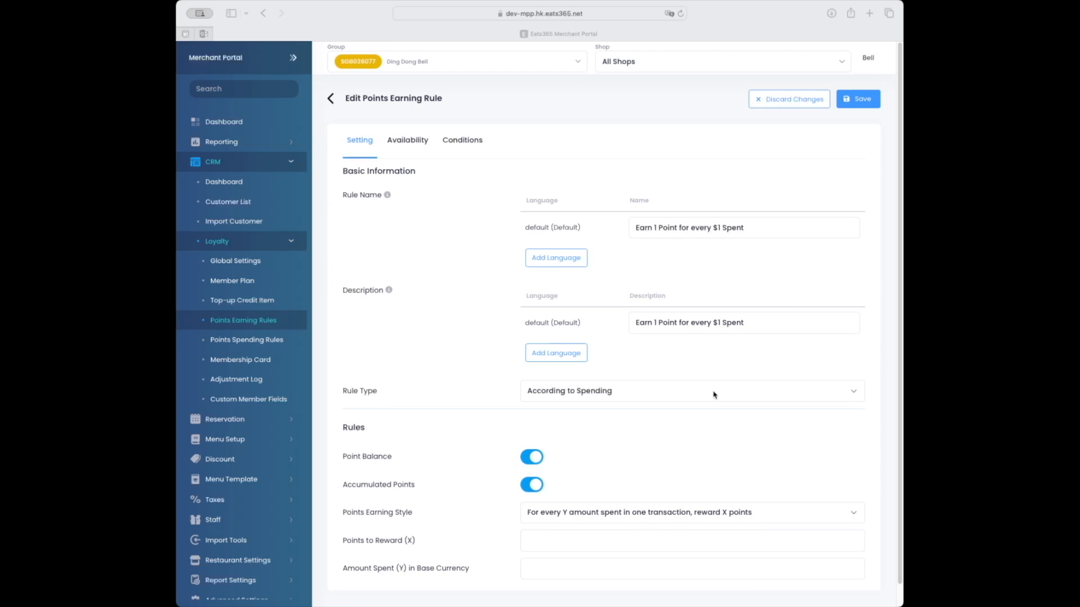
pyautogui.click(640, 392)
pyautogui.click(640, 392)
pyautogui.click(637, 404)
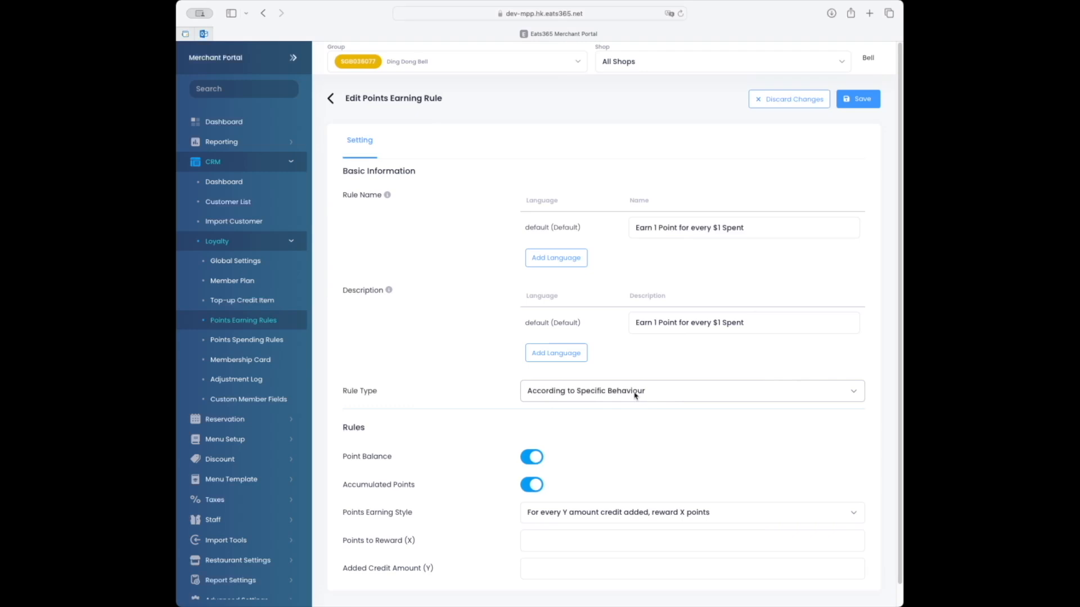
pyautogui.click(631, 381)
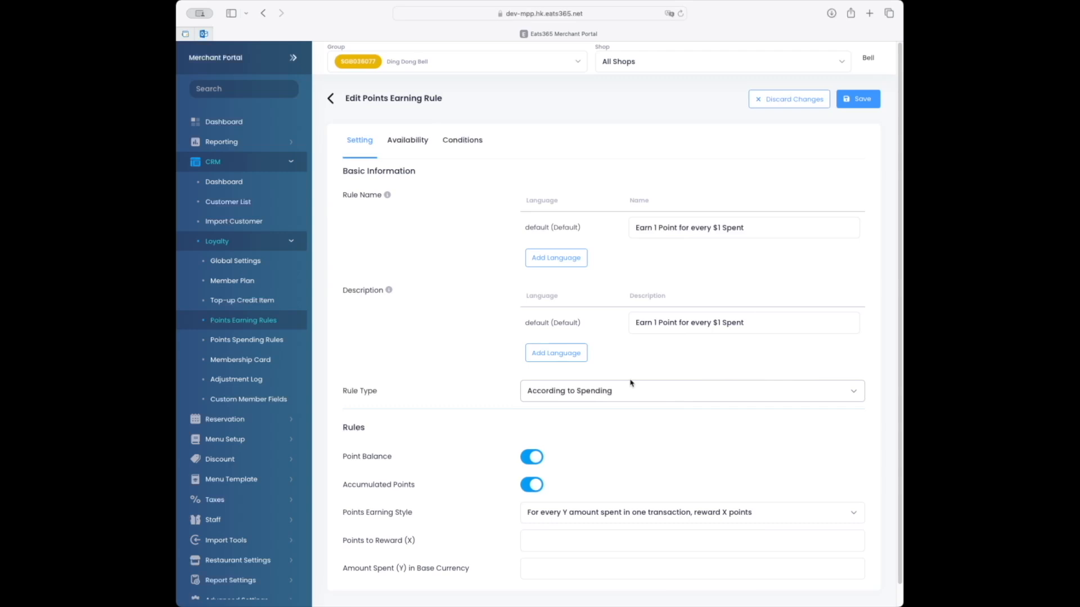
# - Set the rule's Points to Reward (X) to 1 and Amount Spent (Y) in Base Currency to 1
pyautogui.click(560, 537)
pyautogui.write('1')
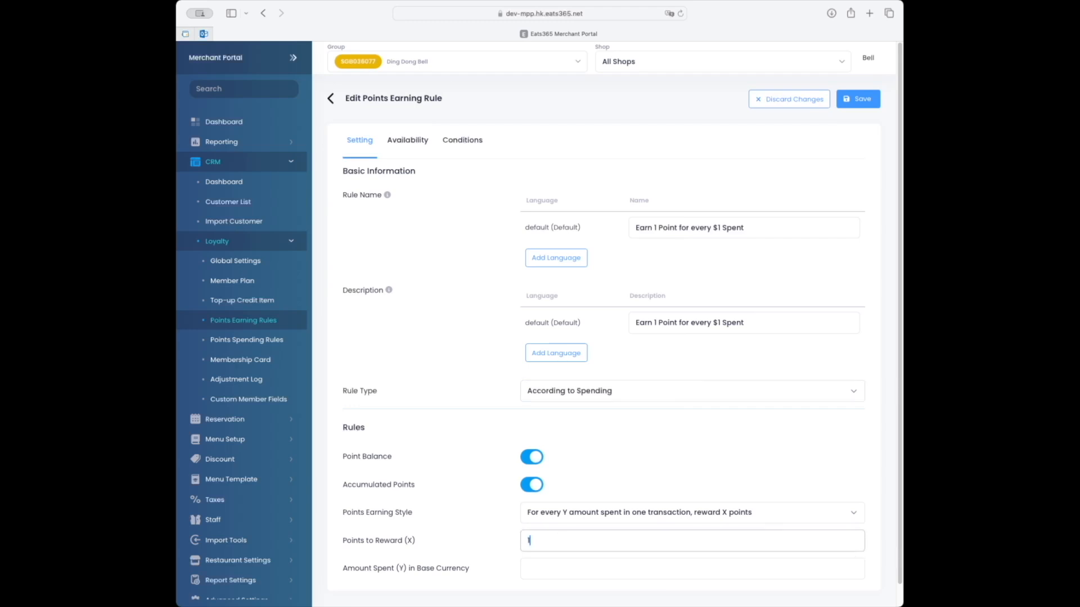
pyautogui.click(558, 563)
pyautogui.write('1')
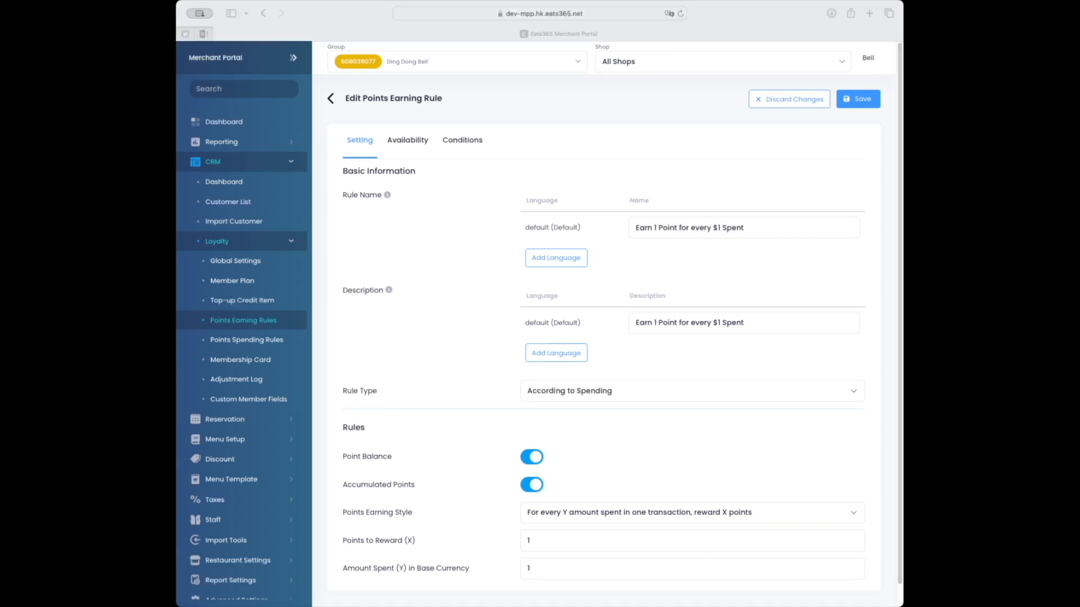
# - Set the minimum of the rule's Order Total condition to $1 and save the points earning rule
pyautogui.click(410, 145)
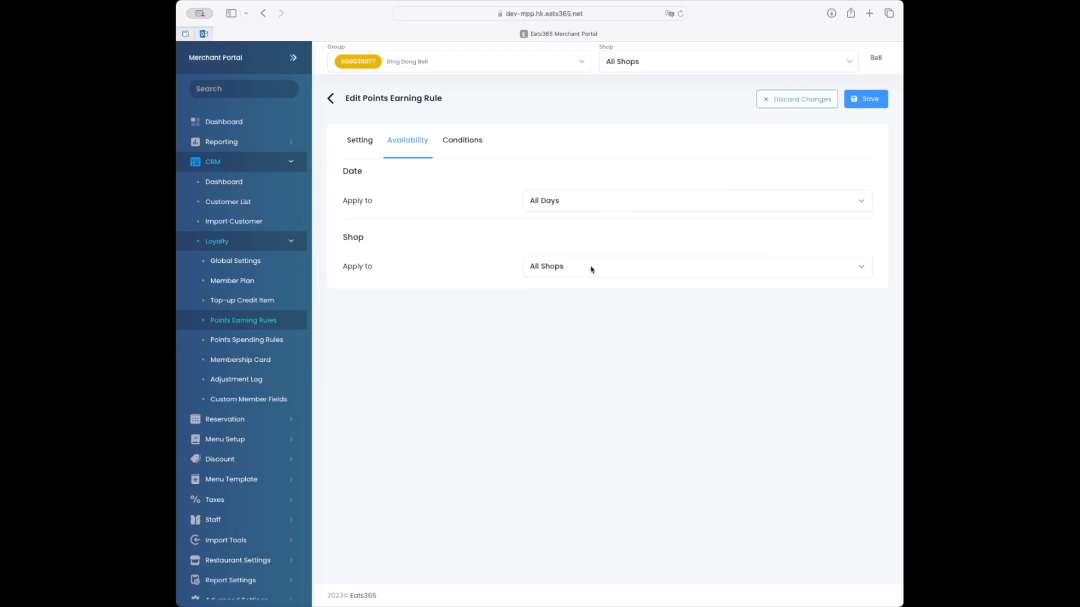
pyautogui.click(460, 148)
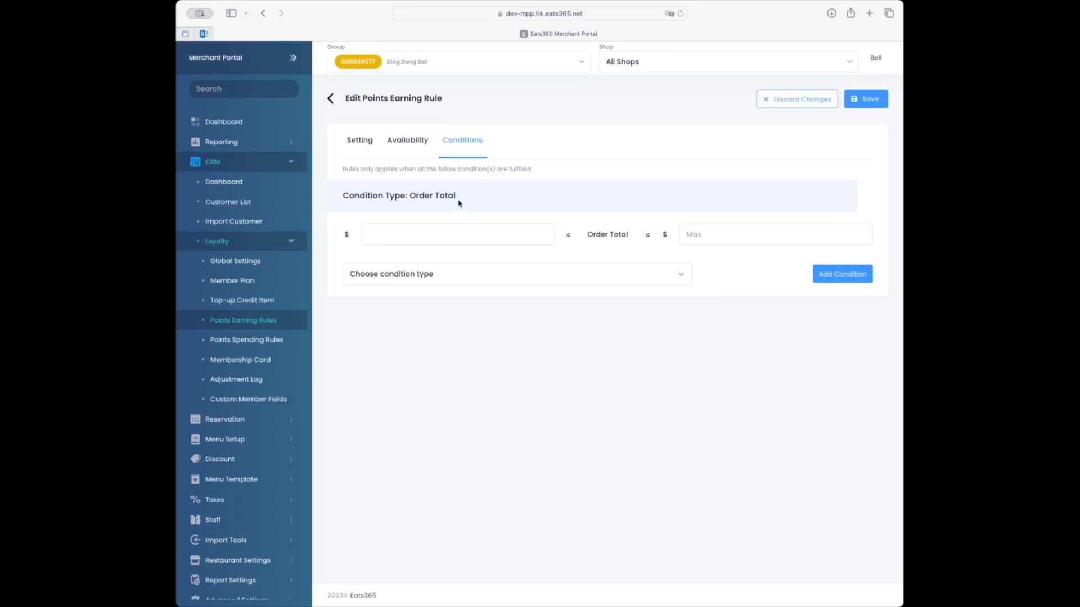
pyautogui.click(444, 284)
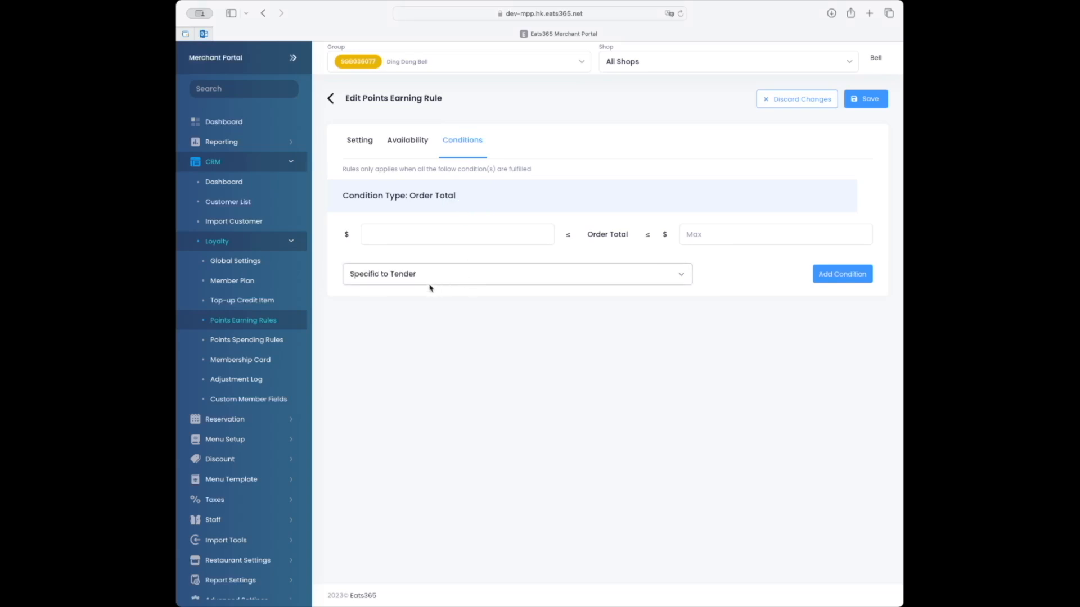
pyautogui.click(430, 285)
pyautogui.click(428, 287)
pyautogui.click(424, 287)
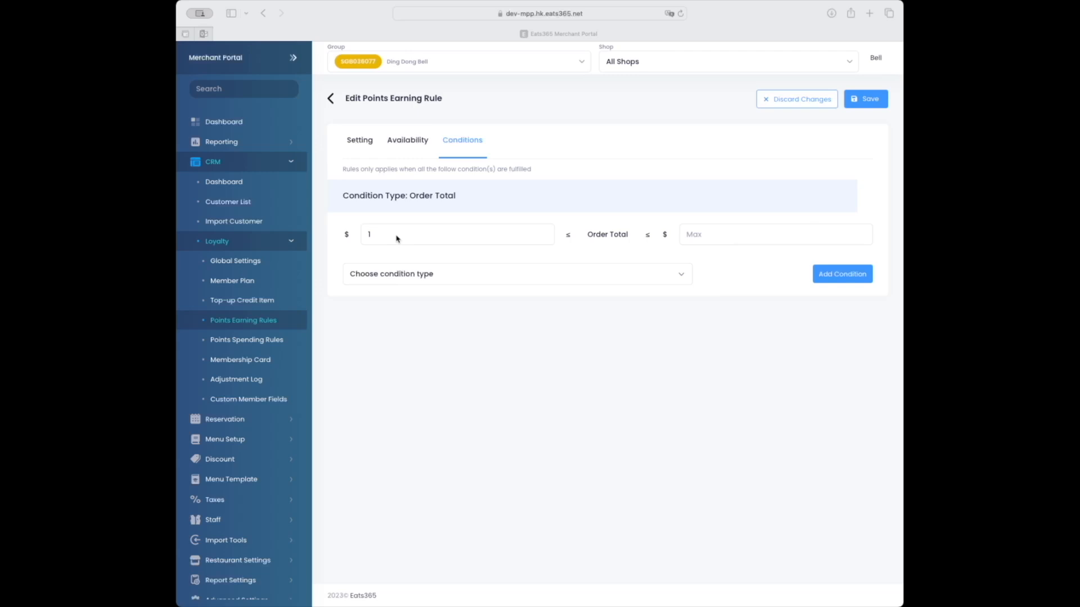
pyautogui.click(874, 104)
pyautogui.click(871, 105)
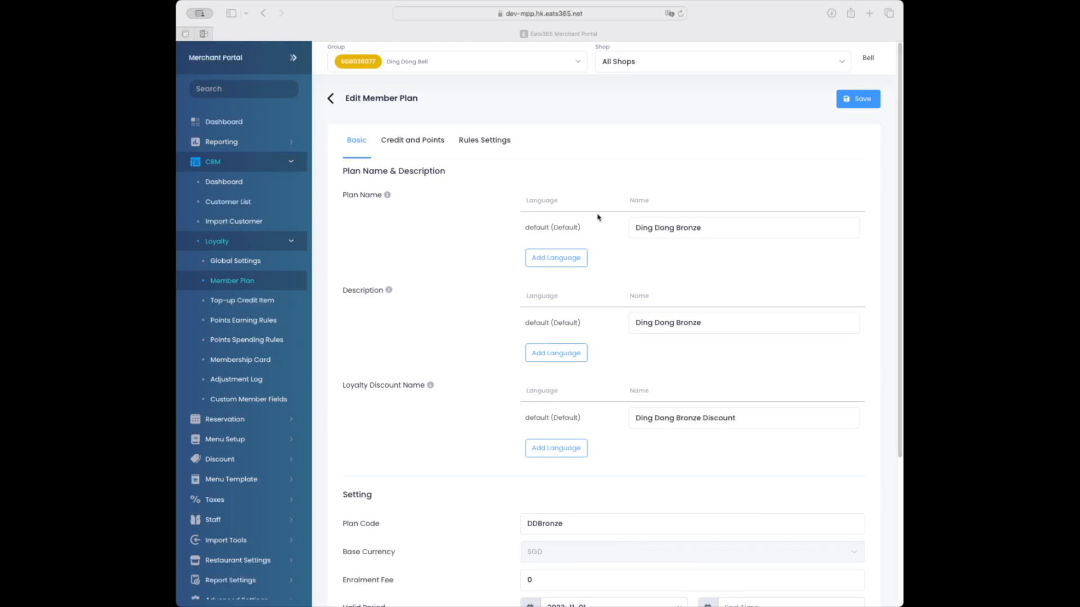
# - Add the "Earn 1 Point for every $1 Spent" earning rule to the Ding Dong Bronze member plan's rules settings
pyautogui.click(486, 147)
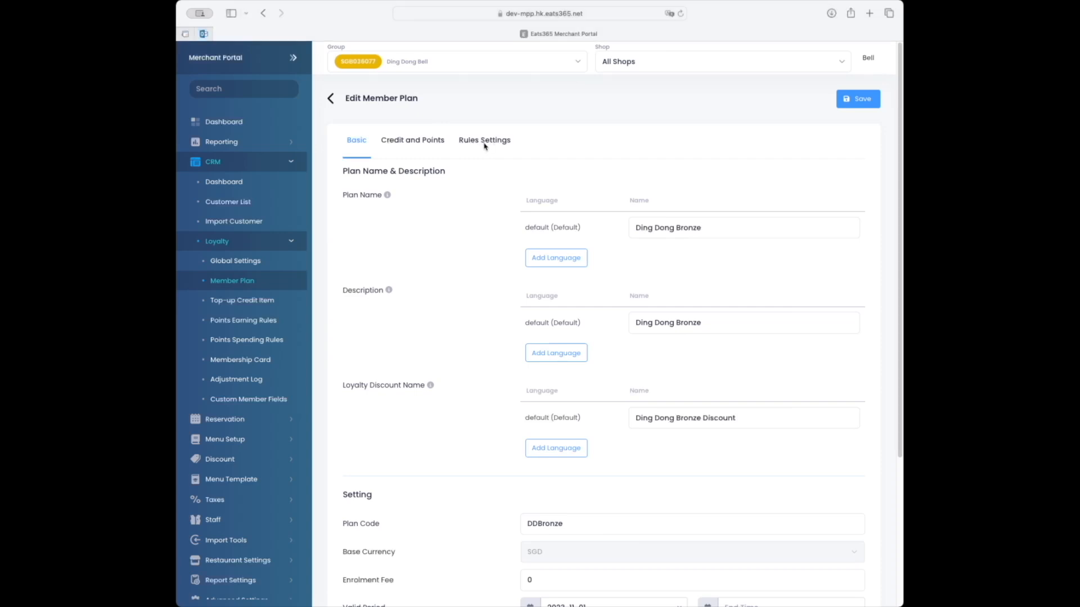
pyautogui.click(486, 146)
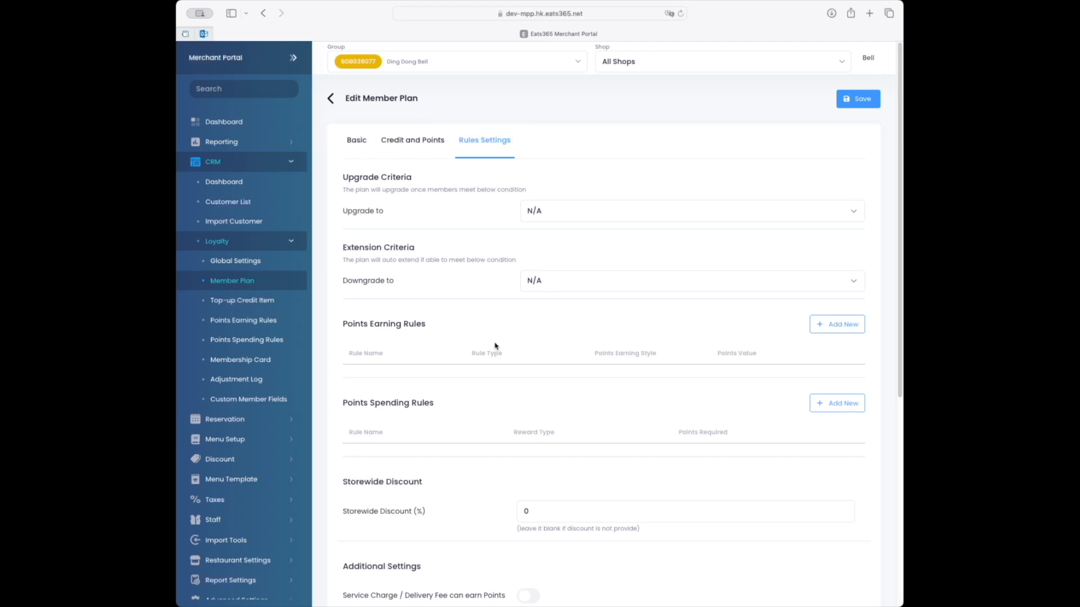
pyautogui.click(830, 329)
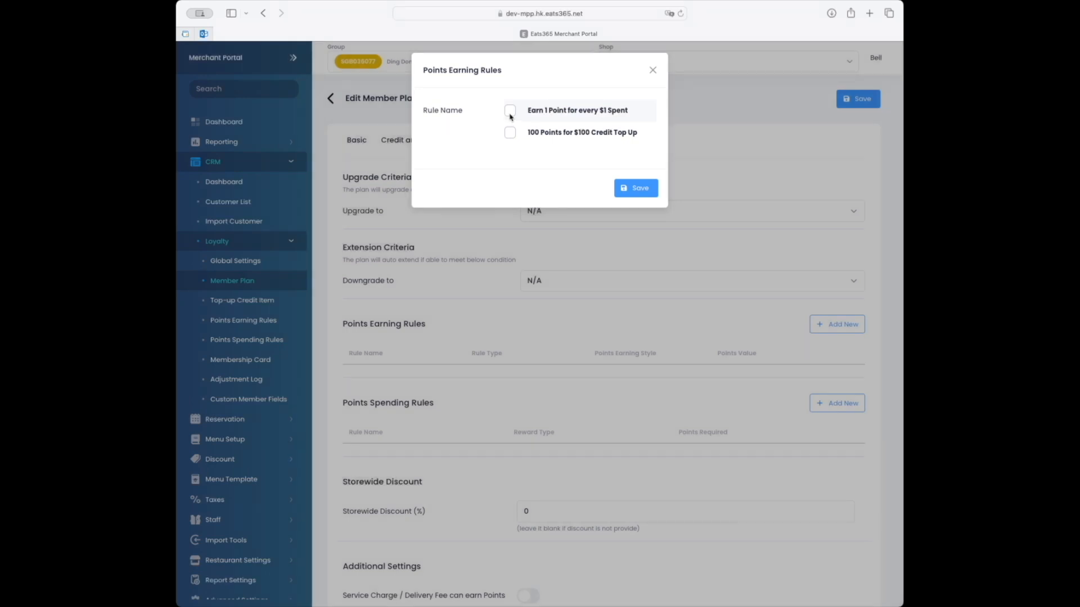
pyautogui.click(510, 115)
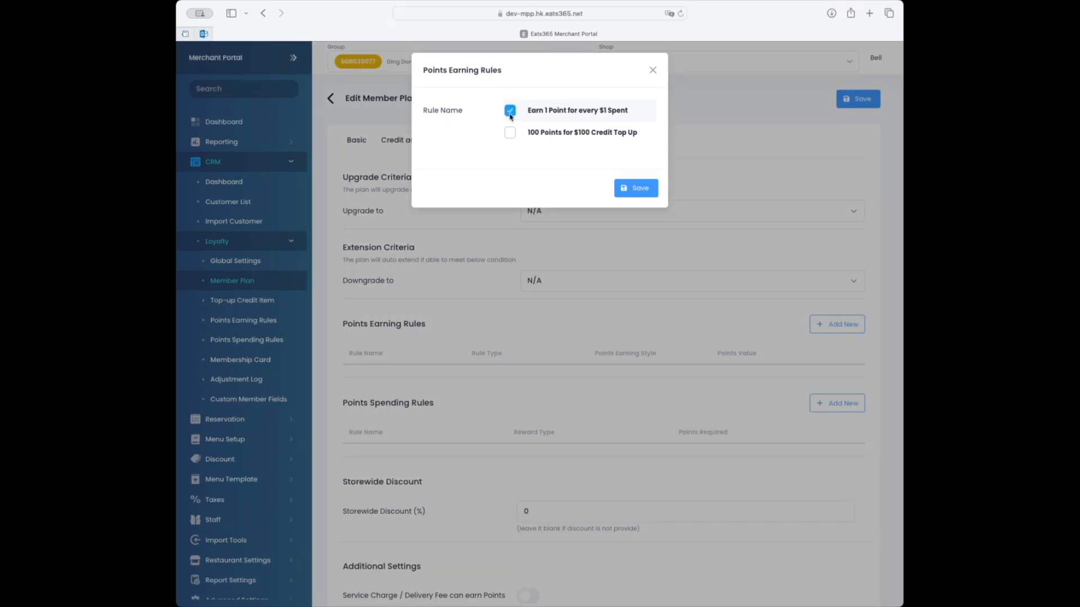
pyautogui.click(635, 189)
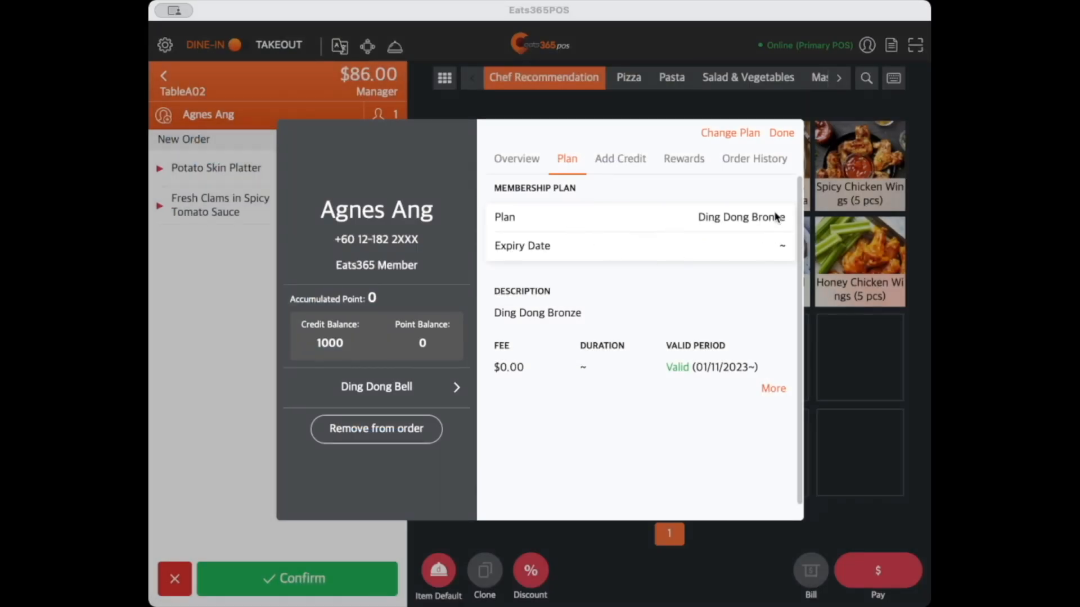
# - In the POS, close the member's profile and settle the TableA02 order by VISA
pyautogui.click(781, 133)
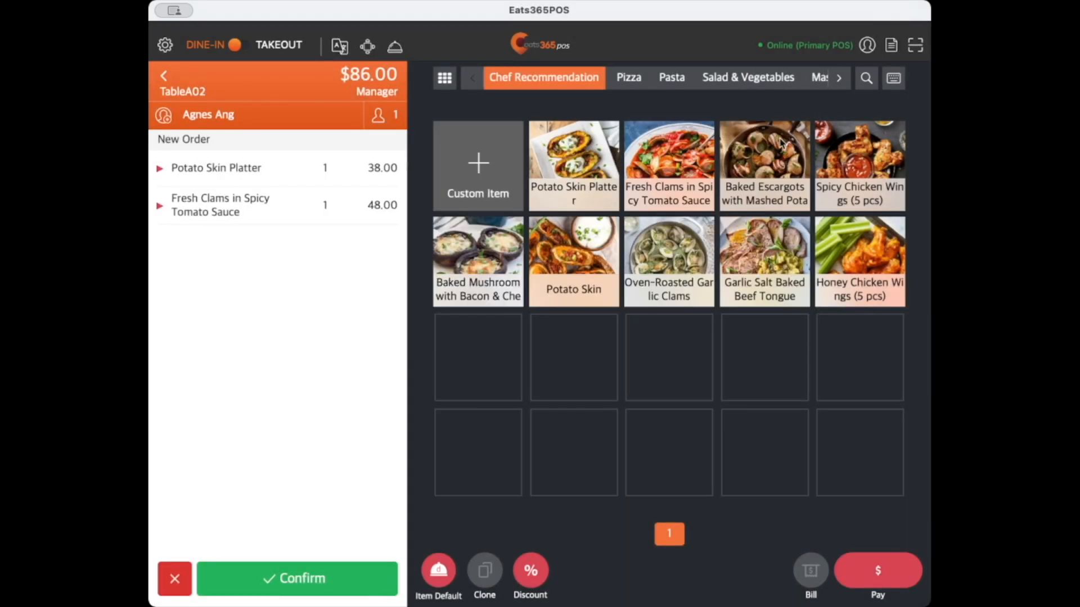
pyautogui.click(894, 575)
pyautogui.click(565, 499)
pyautogui.click(861, 572)
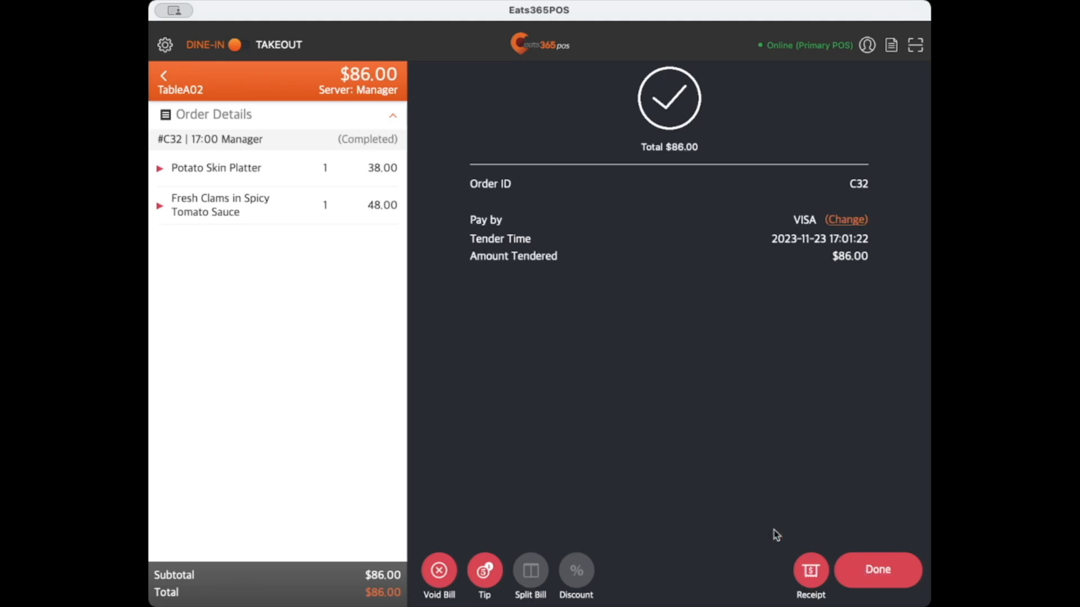
pyautogui.click(901, 573)
# - Look up the member by first name and open their profile to check the point balance
pyautogui.click(867, 45)
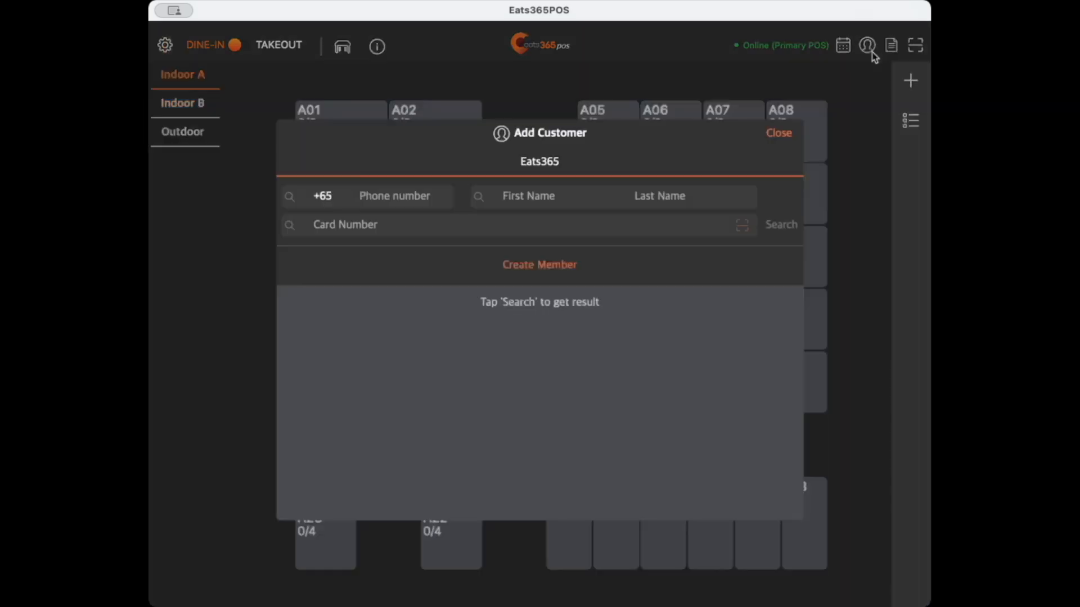
pyautogui.write('Agnes')
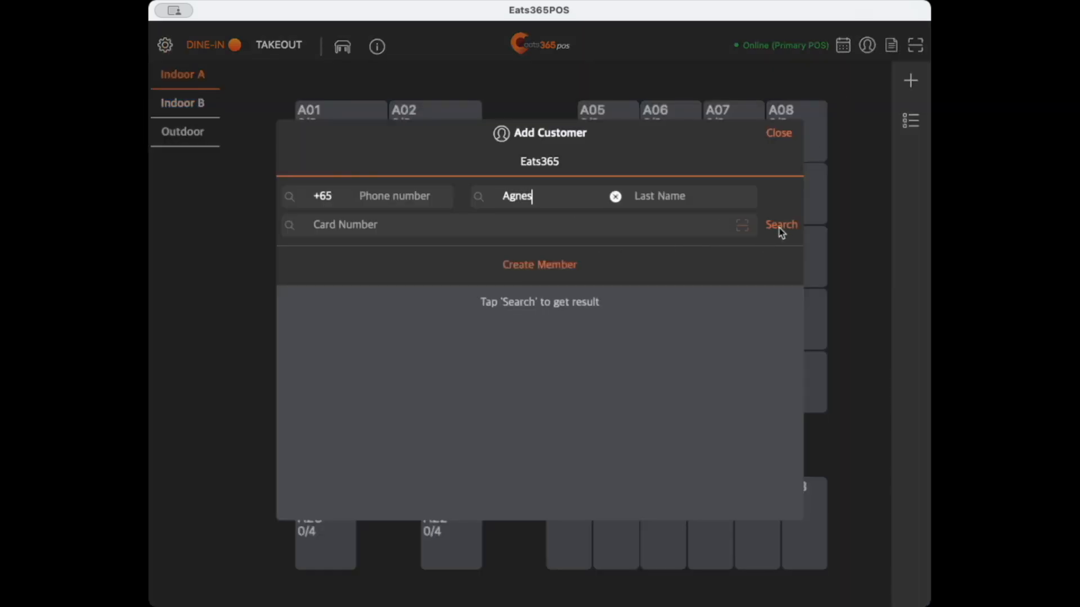
pyautogui.click(780, 228)
pyautogui.click(780, 299)
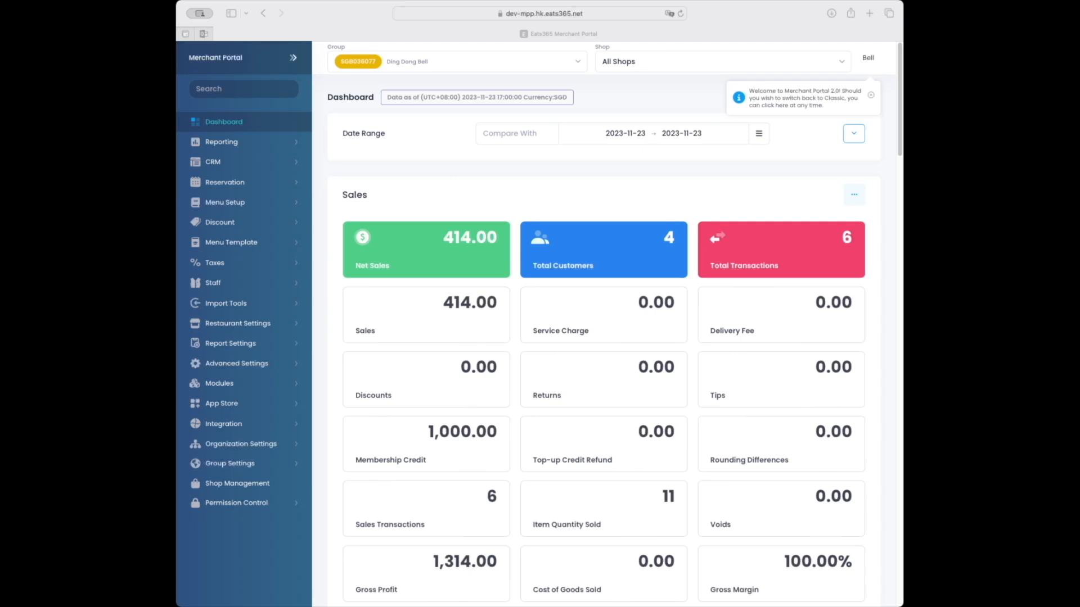
# - Add a tender type in the organization's tender settings with name and description Cash and code T002
pyautogui.click(252, 449)
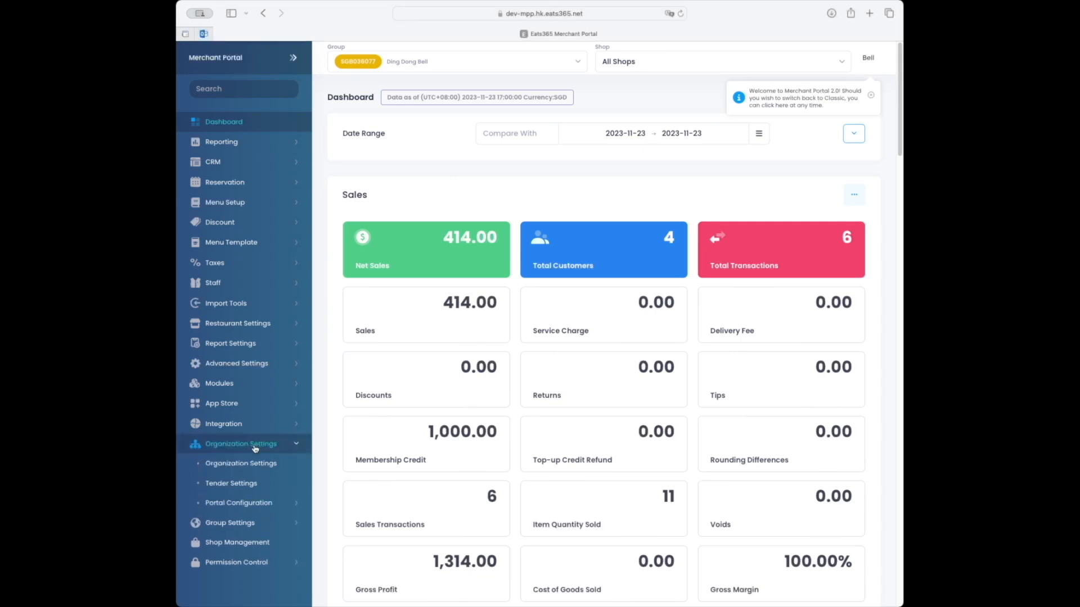
pyautogui.click(236, 484)
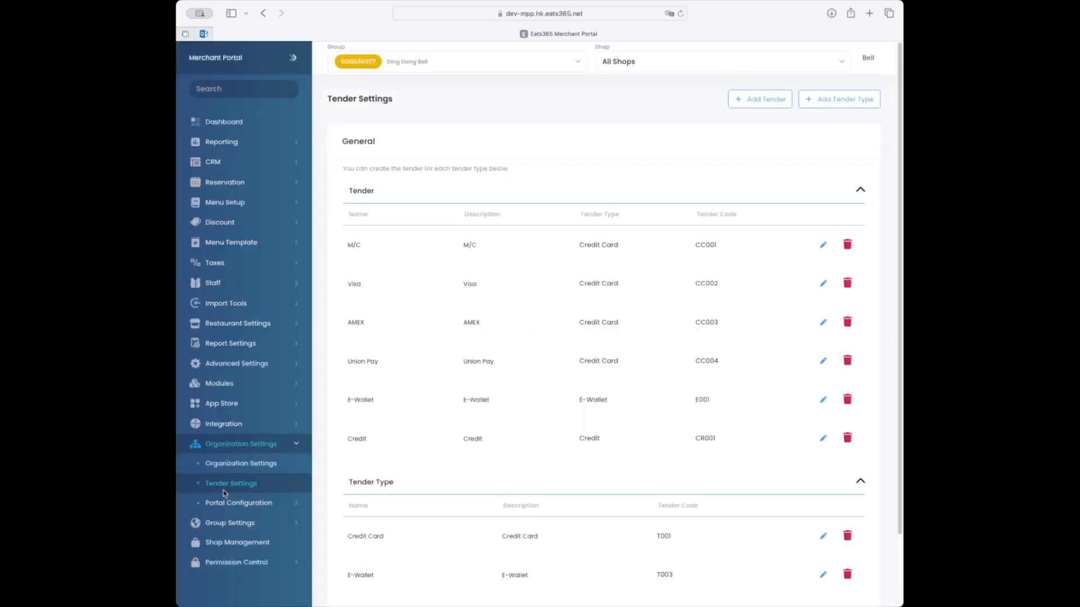
pyautogui.click(846, 100)
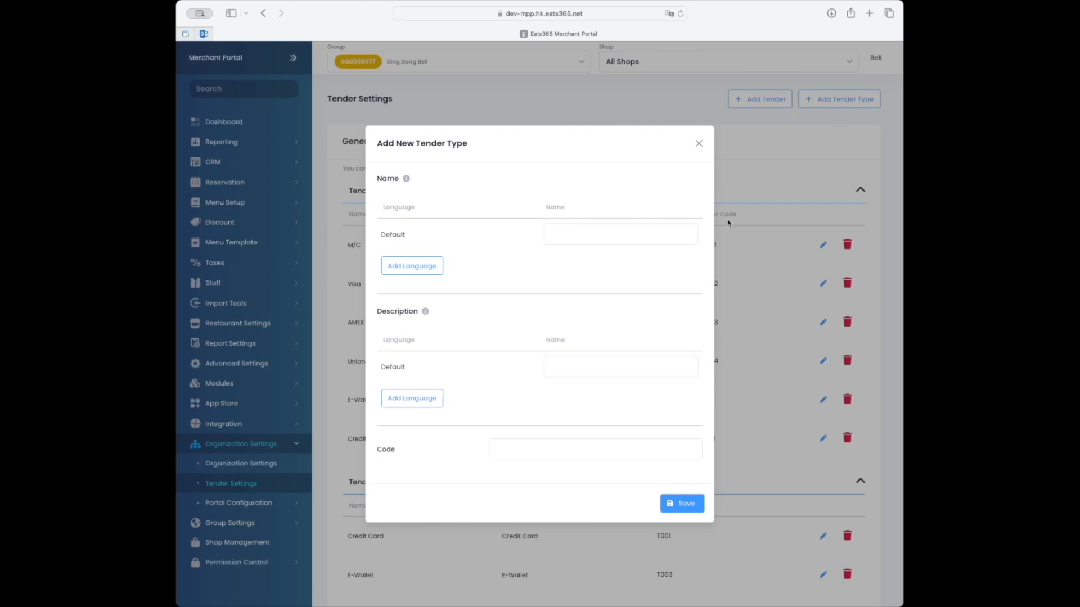
pyautogui.click(647, 236)
pyautogui.click(615, 369)
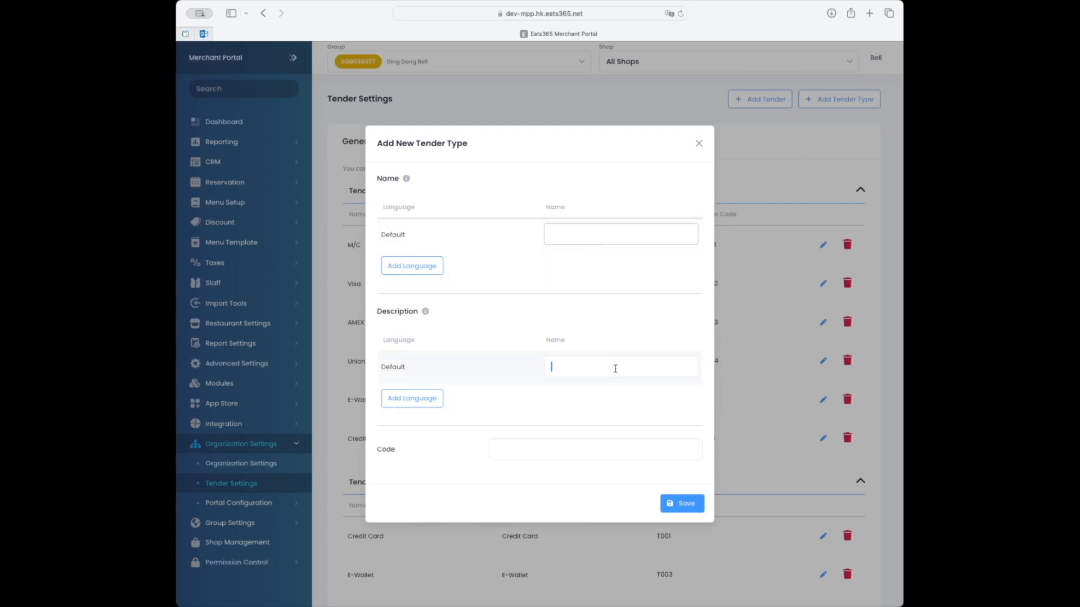
pyautogui.click(599, 448)
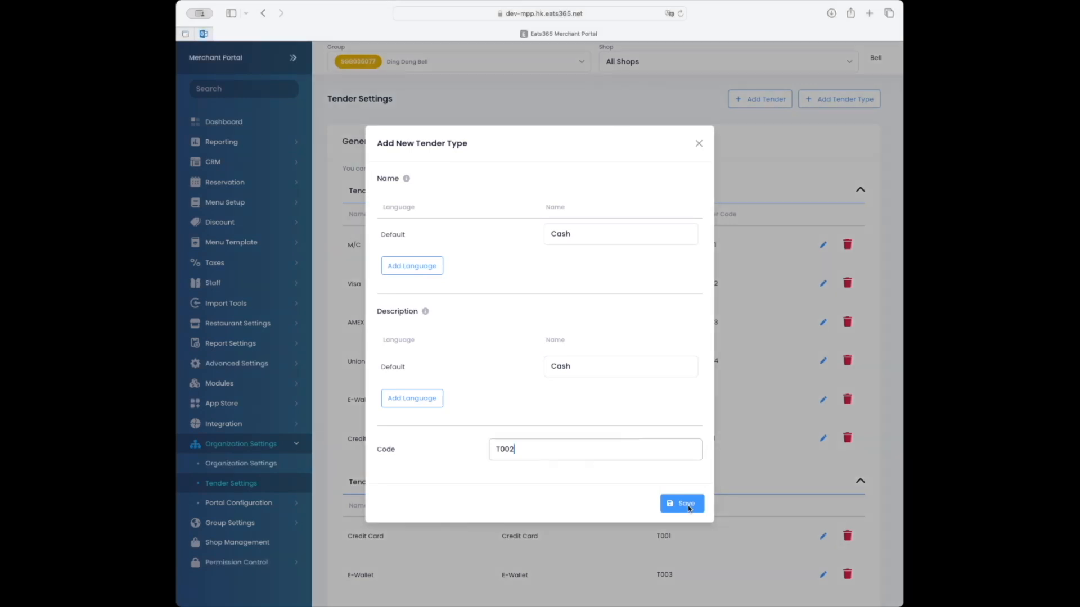
pyautogui.click(688, 505)
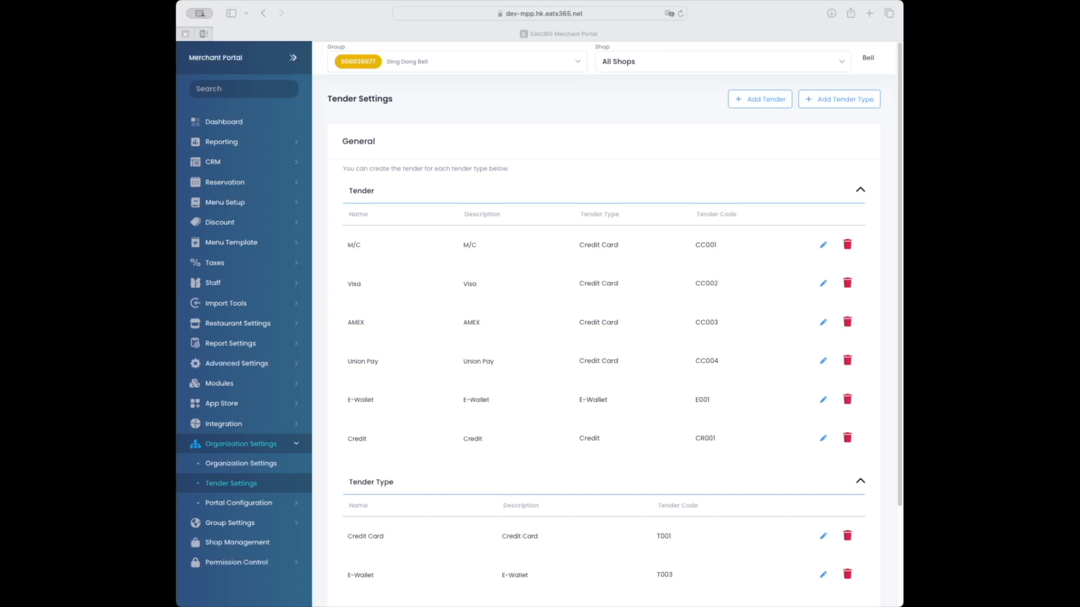
# - Add an organization tender with name and description Cash, tender type Cash and tender code C001
pyautogui.click(765, 102)
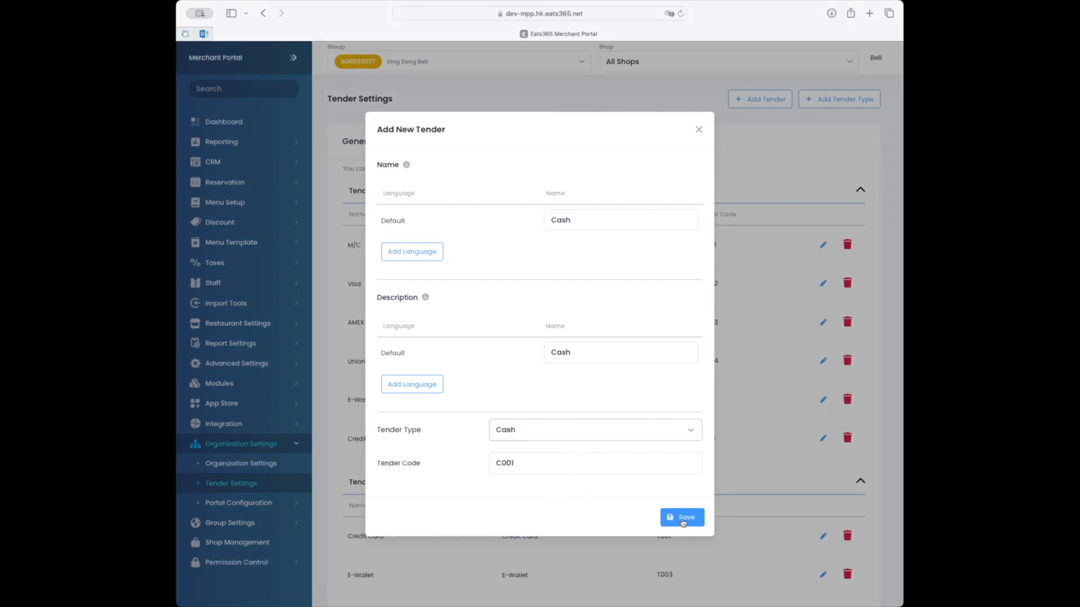
pyautogui.click(683, 519)
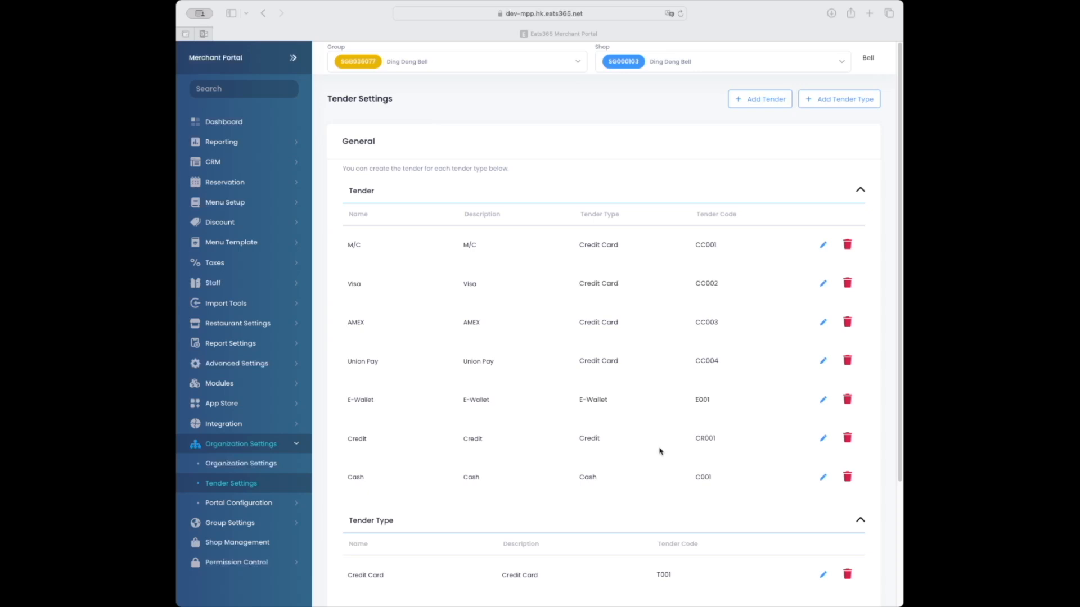
# - In the restaurant's tender settings, assign C001 - Cash to the activated Cash payment and save
pyautogui.click(272, 327)
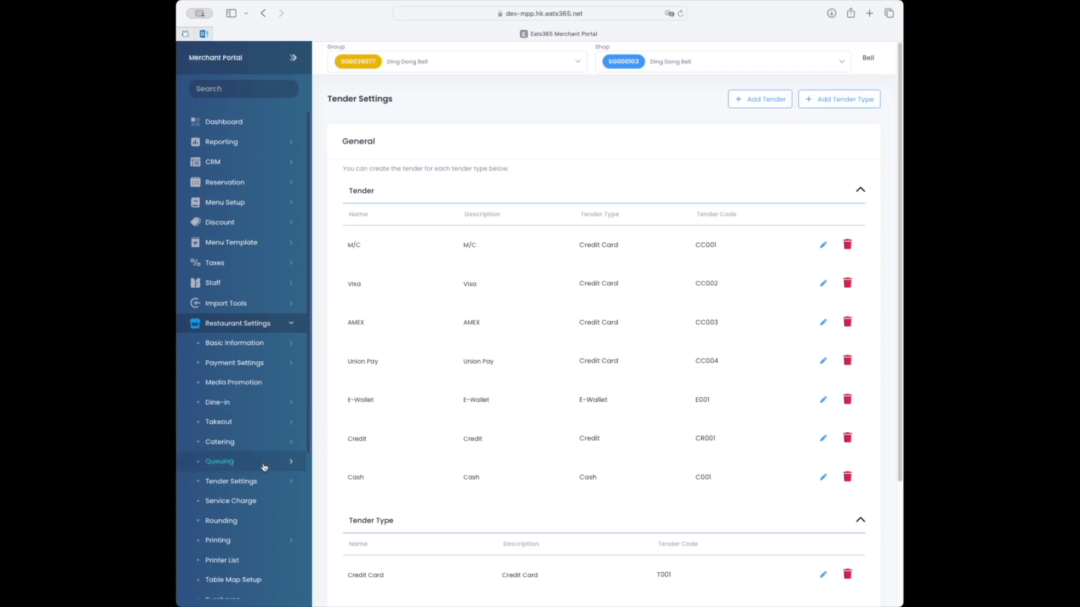
pyautogui.click(263, 485)
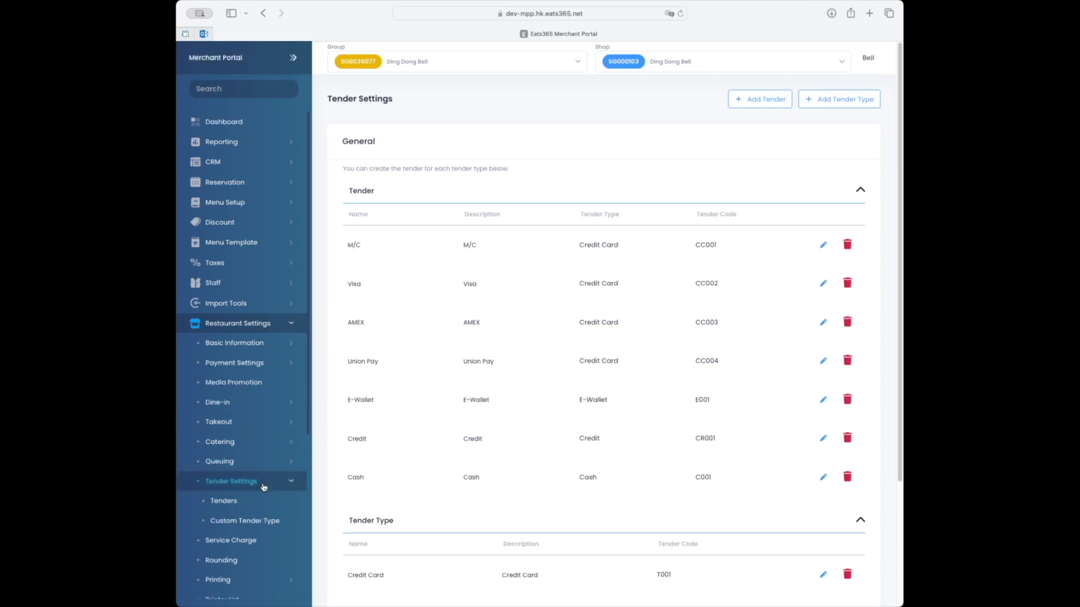
pyautogui.click(257, 502)
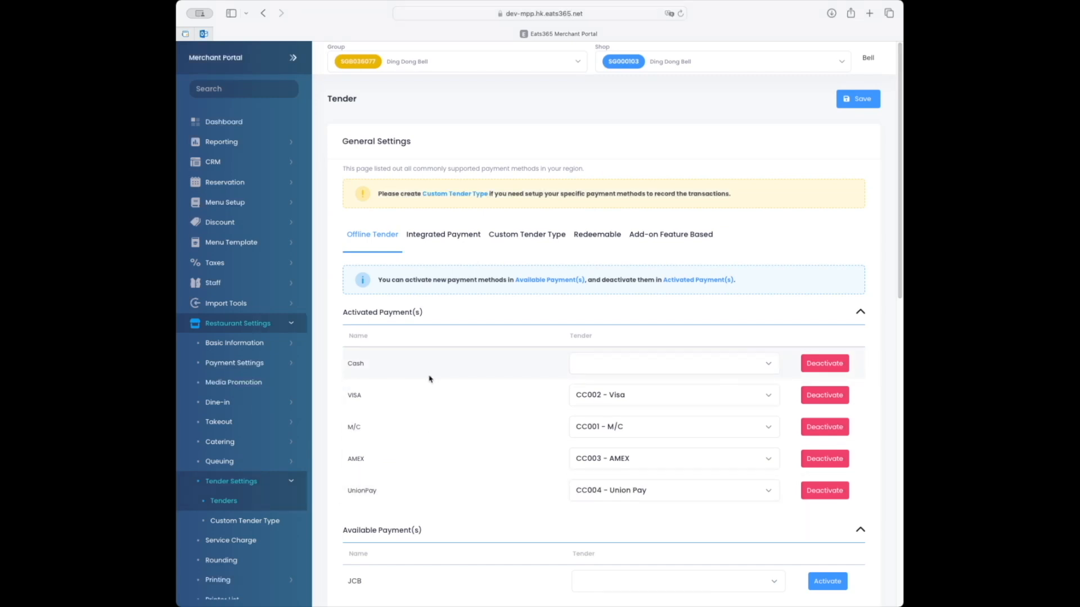
pyautogui.click(623, 373)
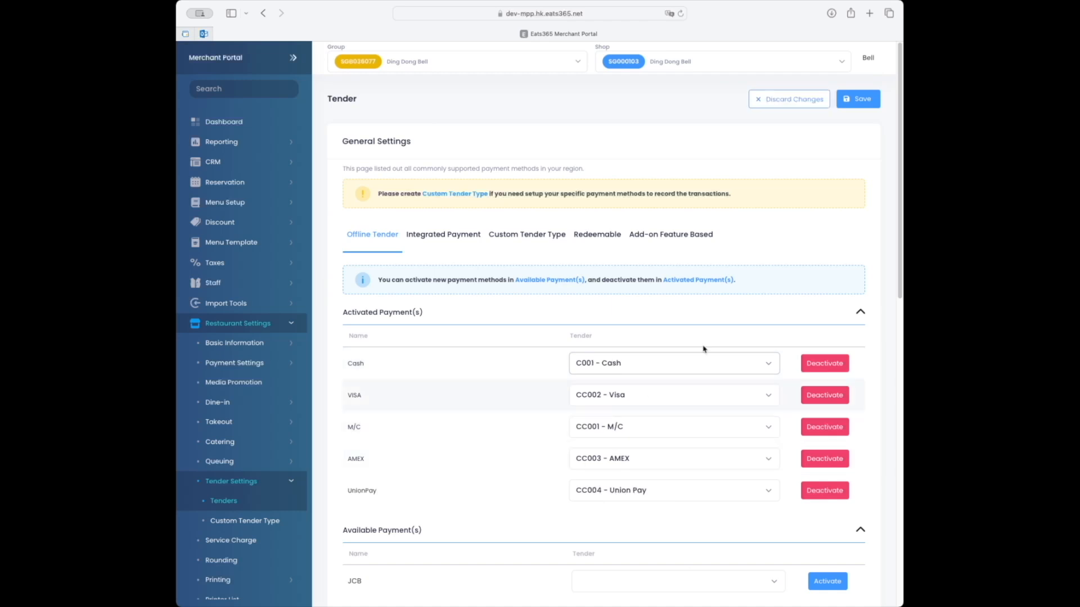
pyautogui.click(863, 100)
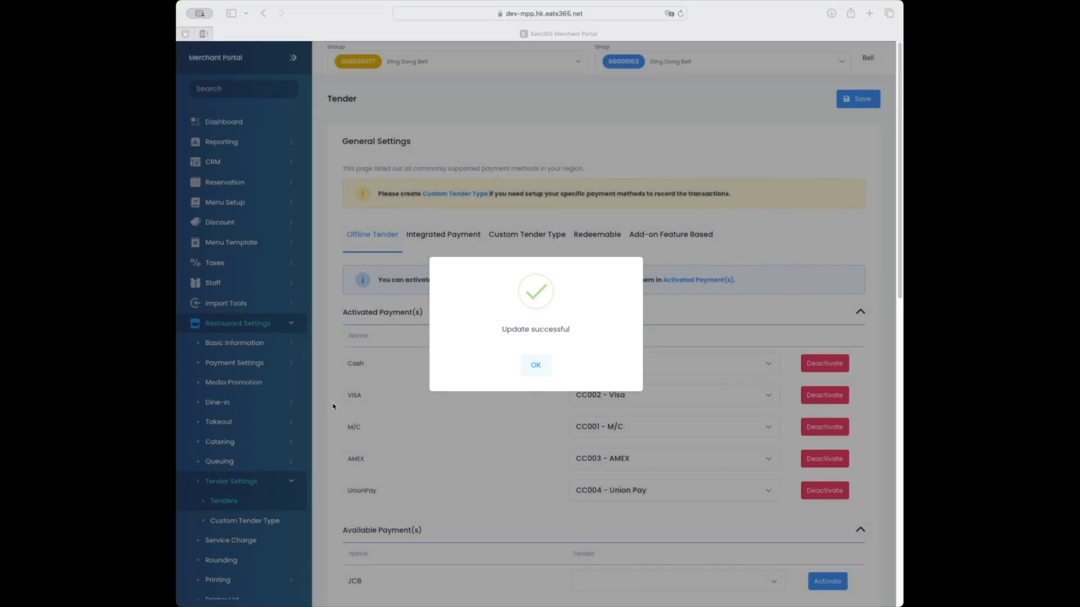
pyautogui.click(537, 368)
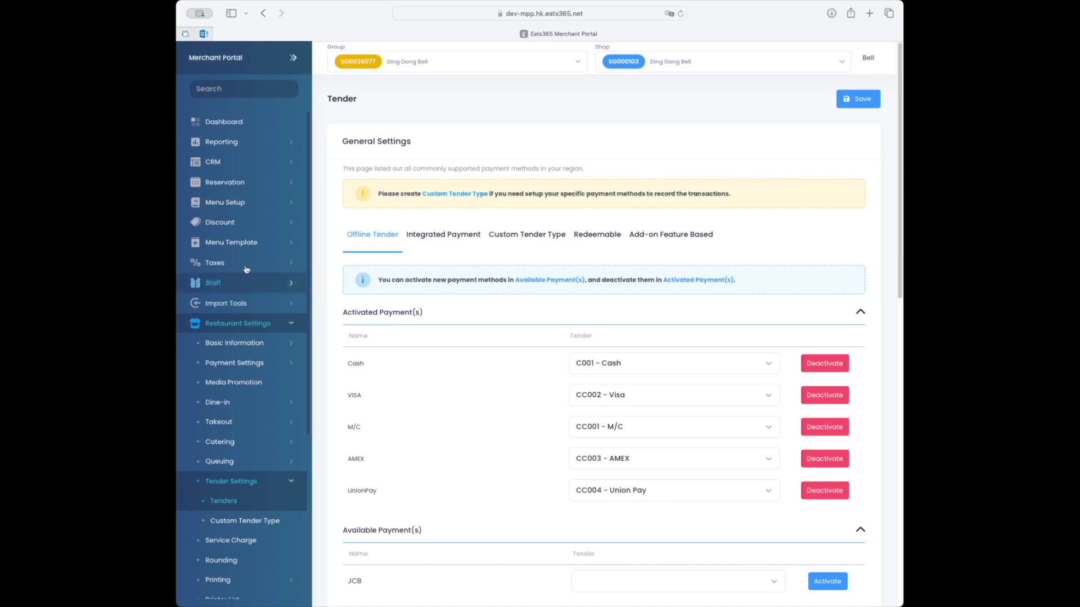
# - Edit the Ding Dong Bronze member plan's rules settings to support Cash as a tender for points earning and save the plan
pyautogui.click(270, 162)
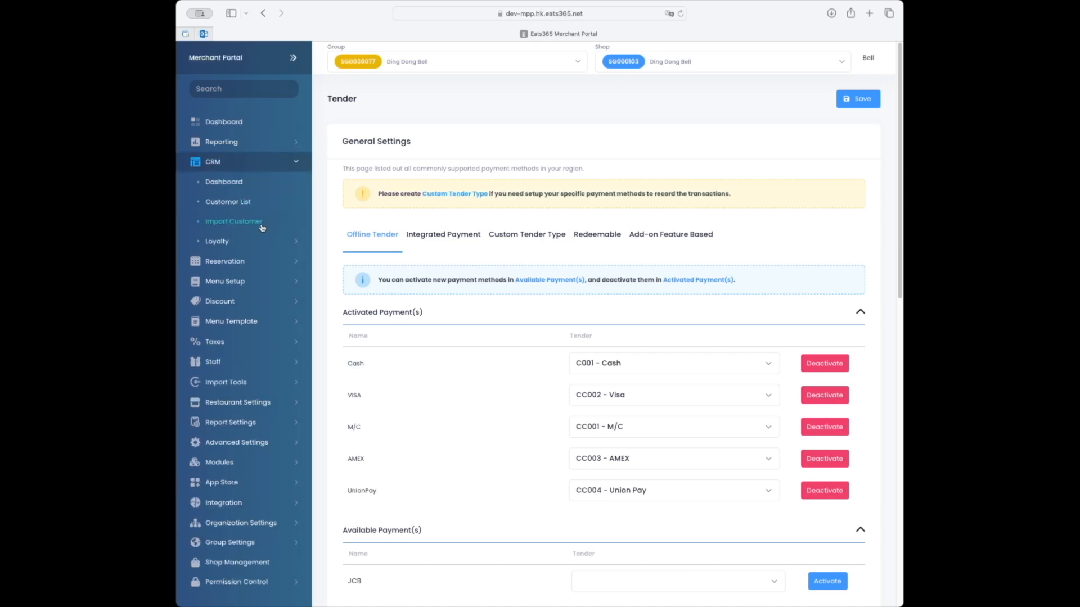
pyautogui.click(254, 245)
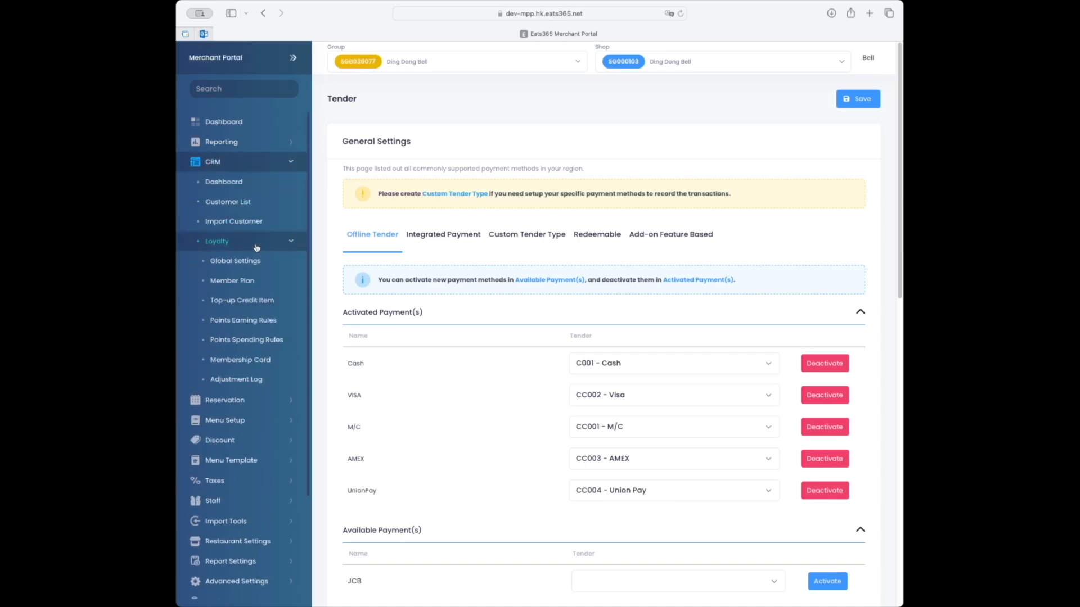
pyautogui.click(257, 281)
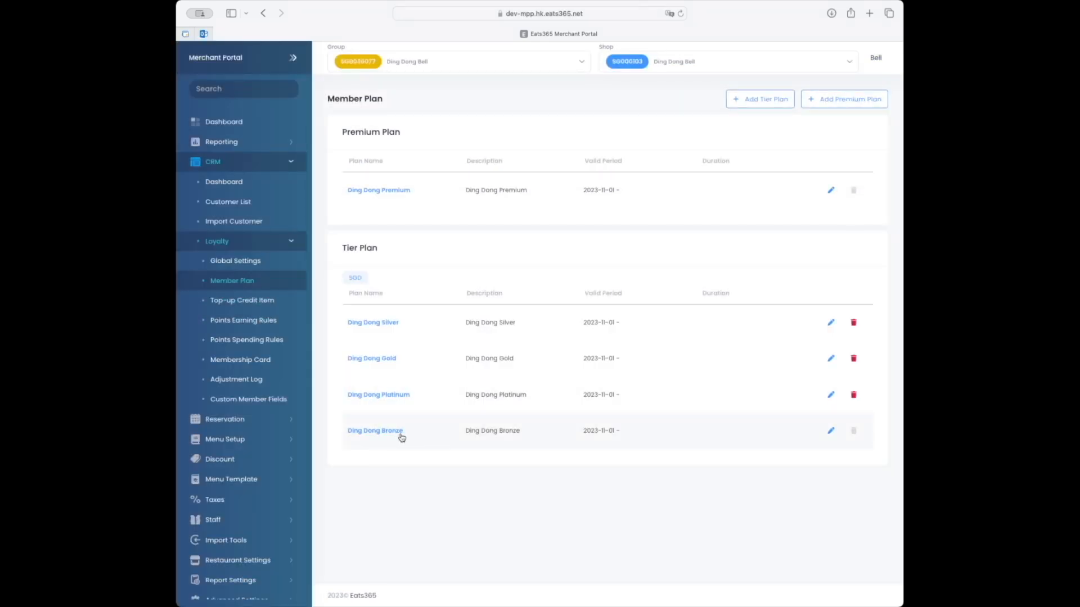
pyautogui.click(830, 431)
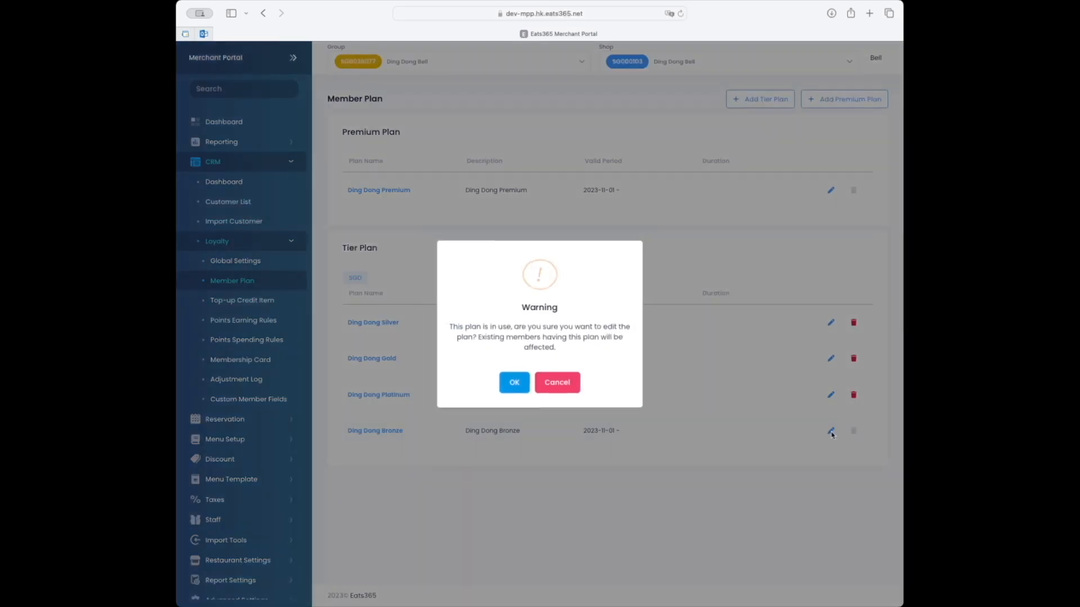
pyautogui.click(512, 390)
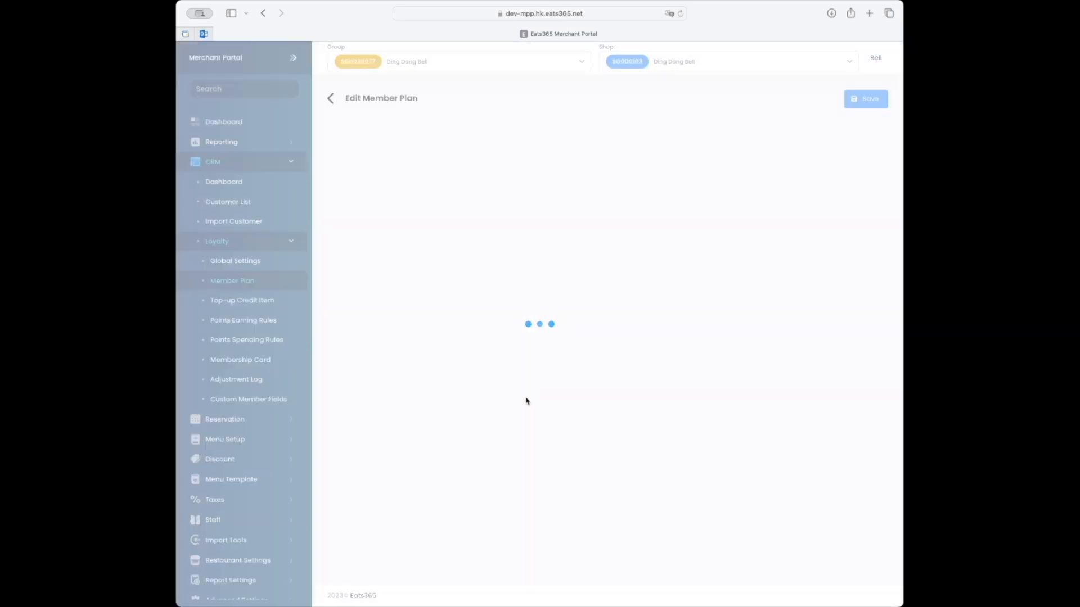
pyautogui.click(484, 143)
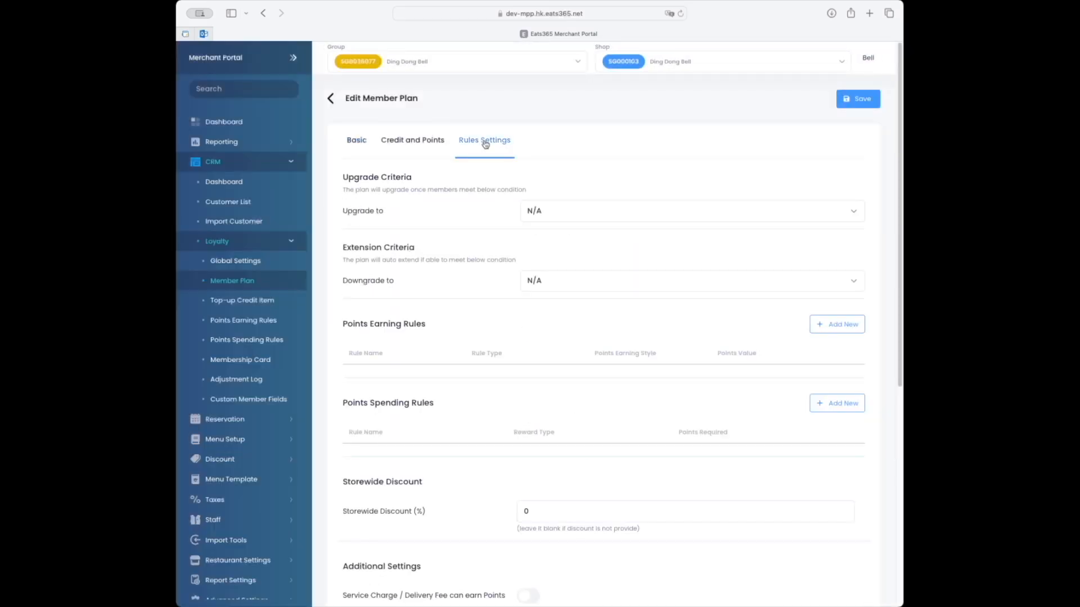
pyautogui.scroll(-6, 668, 403)
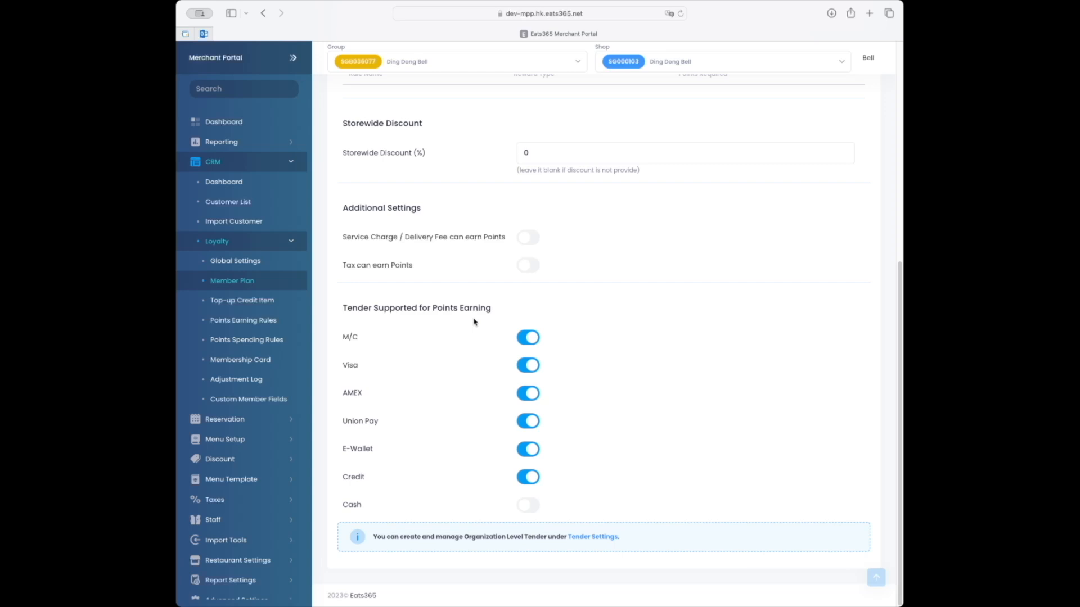
pyautogui.press('super+Tab')
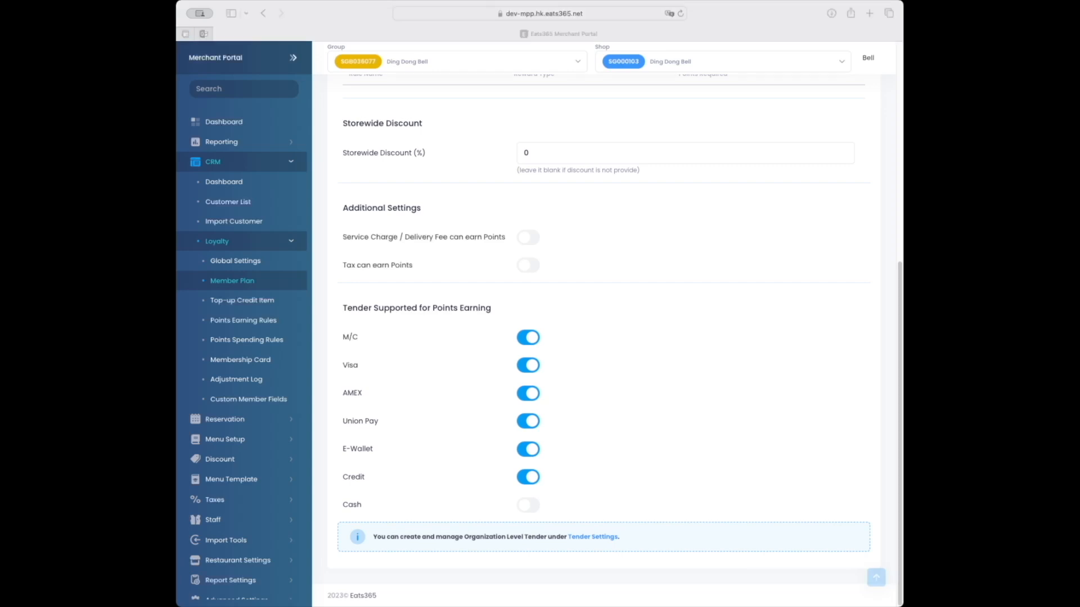
pyautogui.click(526, 506)
pyautogui.click(527, 507)
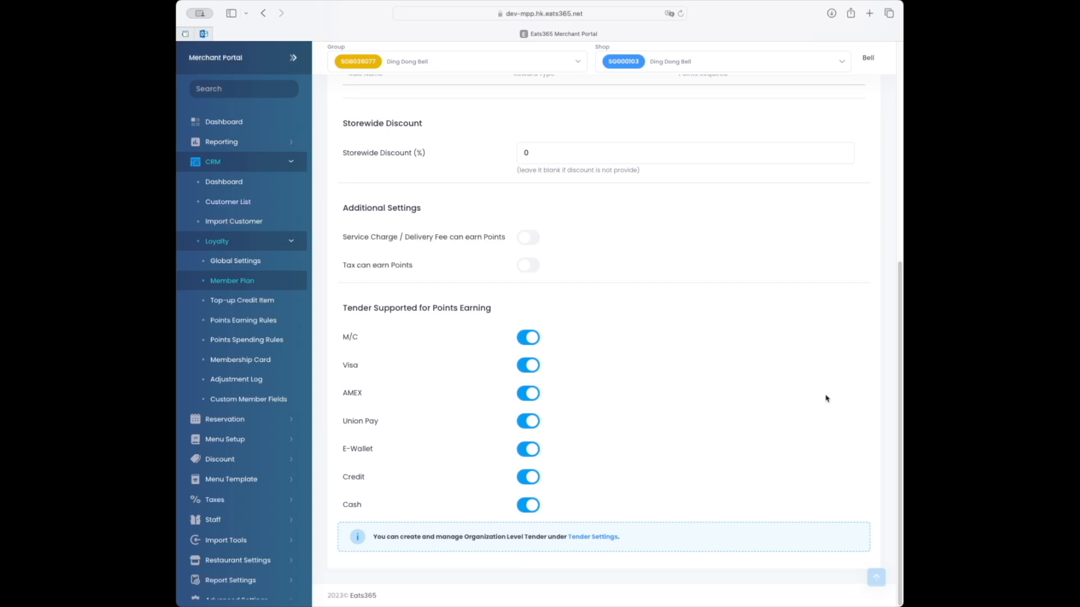
pyautogui.scroll(10, 821, 400)
pyautogui.click(856, 102)
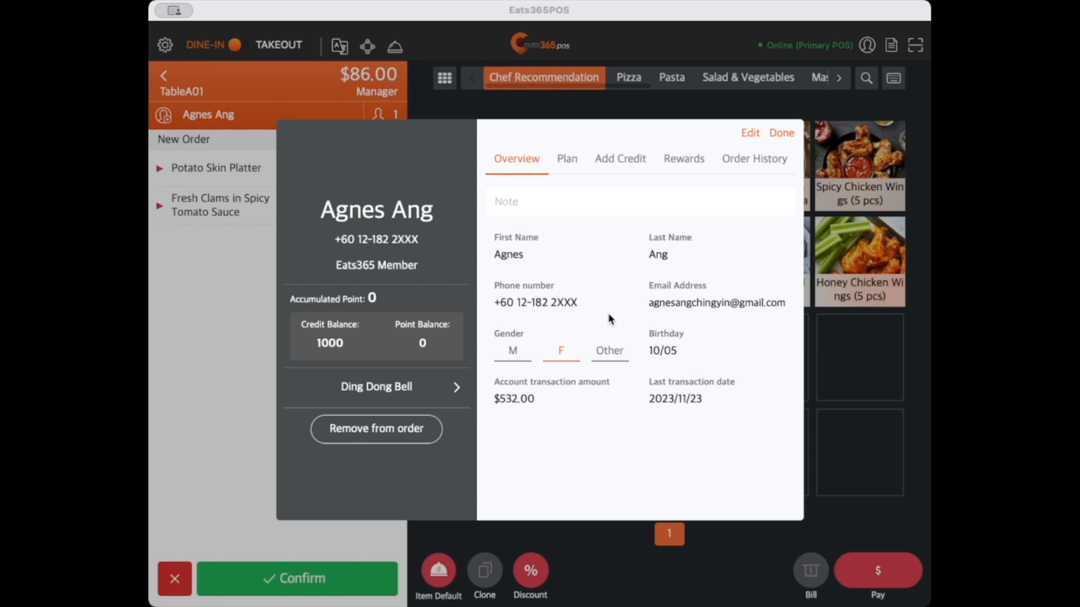
# - In the POS, close the member's profile and settle the TableA01 order by Cash
pyautogui.click(780, 134)
pyautogui.click(862, 573)
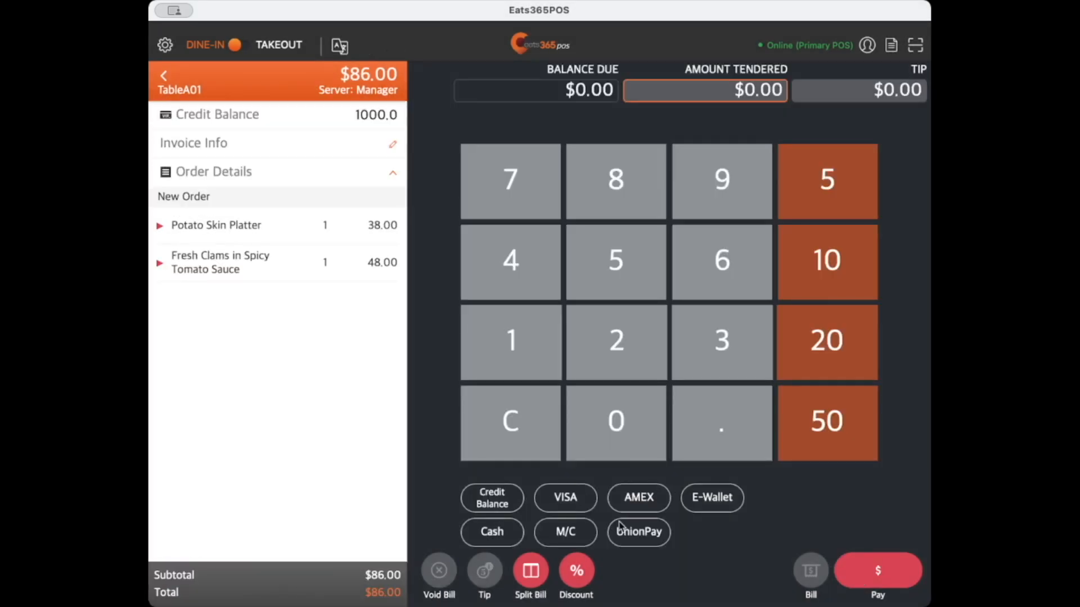
pyautogui.click(501, 540)
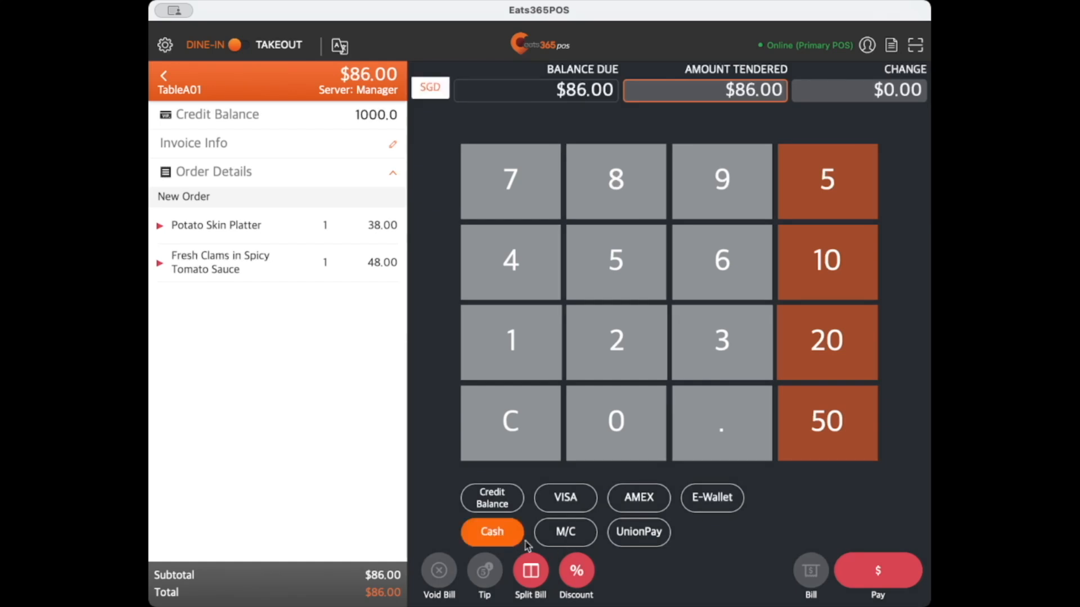
pyautogui.click(864, 578)
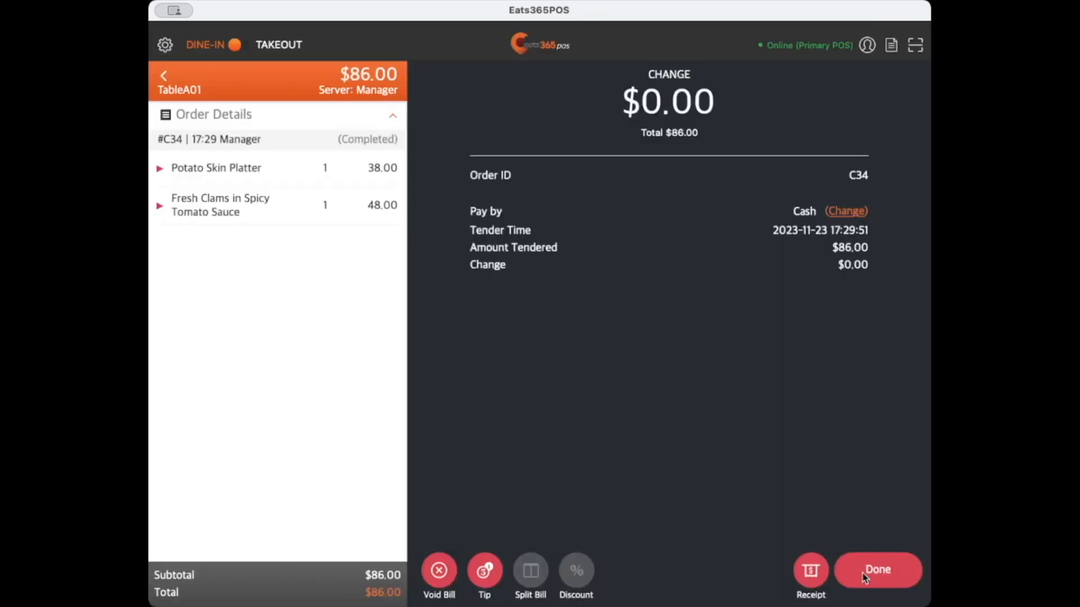
pyautogui.click(864, 578)
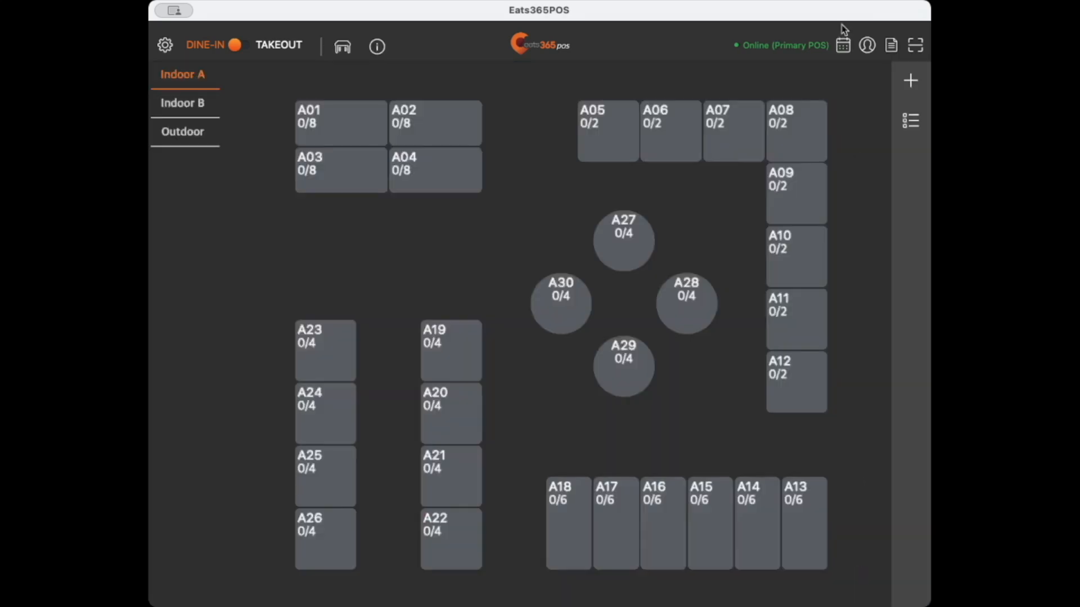
# - Search for the member by first name and view their profile to check the points after the Cash payment
pyautogui.click(867, 45)
pyautogui.click(584, 198)
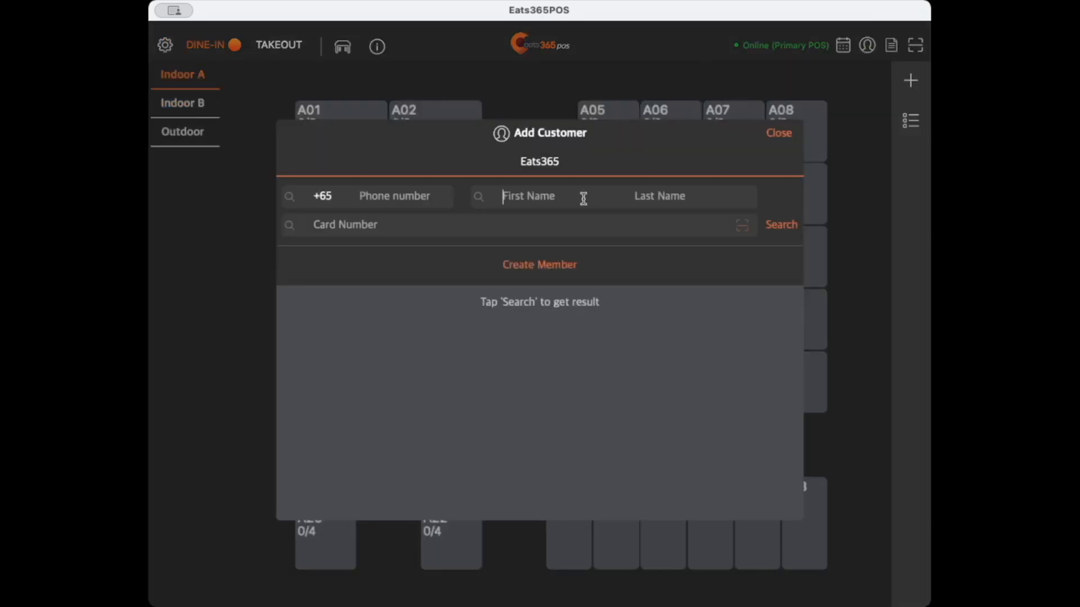
pyautogui.write('Agnes')
pyautogui.press('Return')
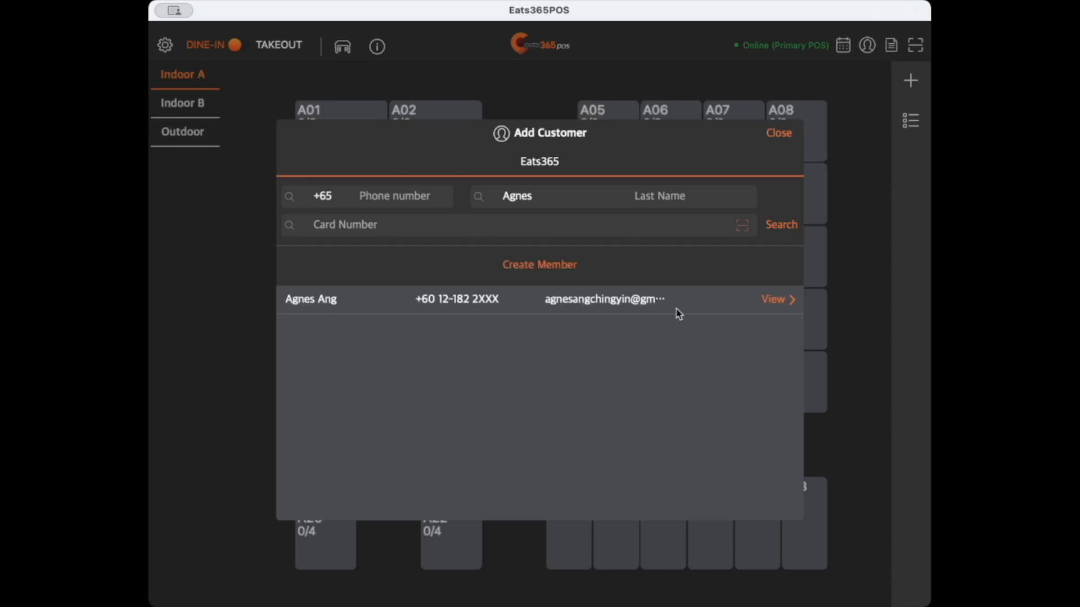
pyautogui.click(784, 302)
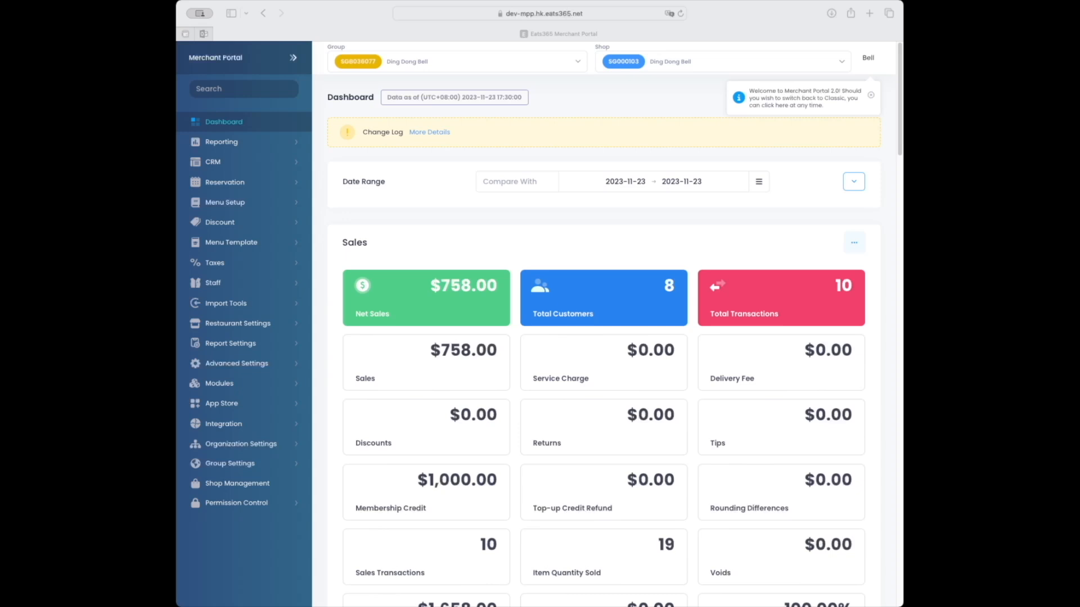
# - Add a points spending rule in the CRM loyalty settings, named and described as "$10 Discount for Every 100 Points Spent"
pyautogui.click(232, 162)
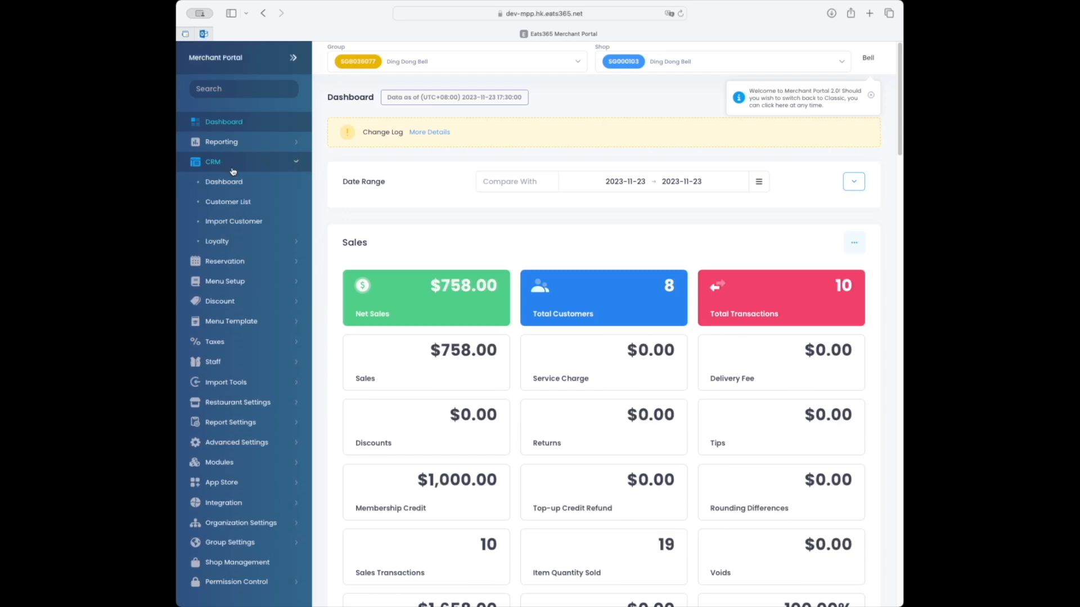
pyautogui.click(242, 251)
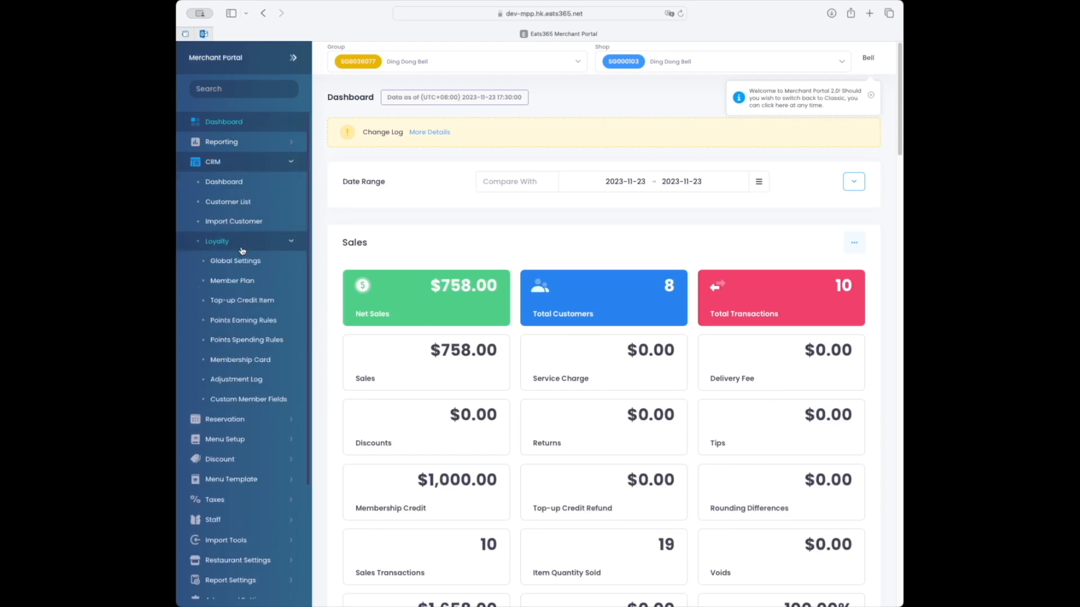
pyautogui.click(247, 342)
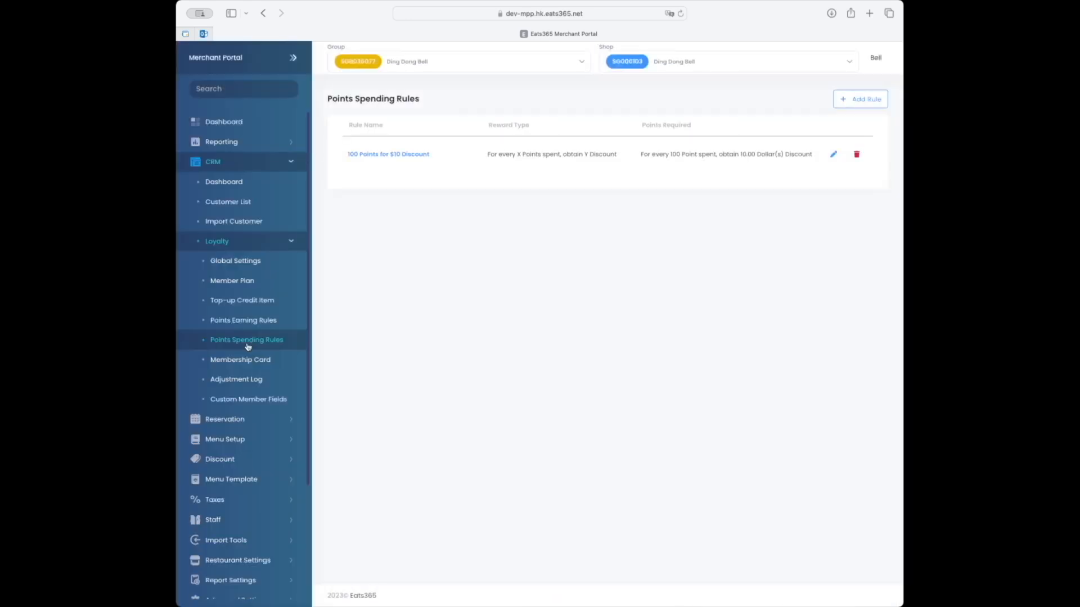
pyautogui.click(865, 104)
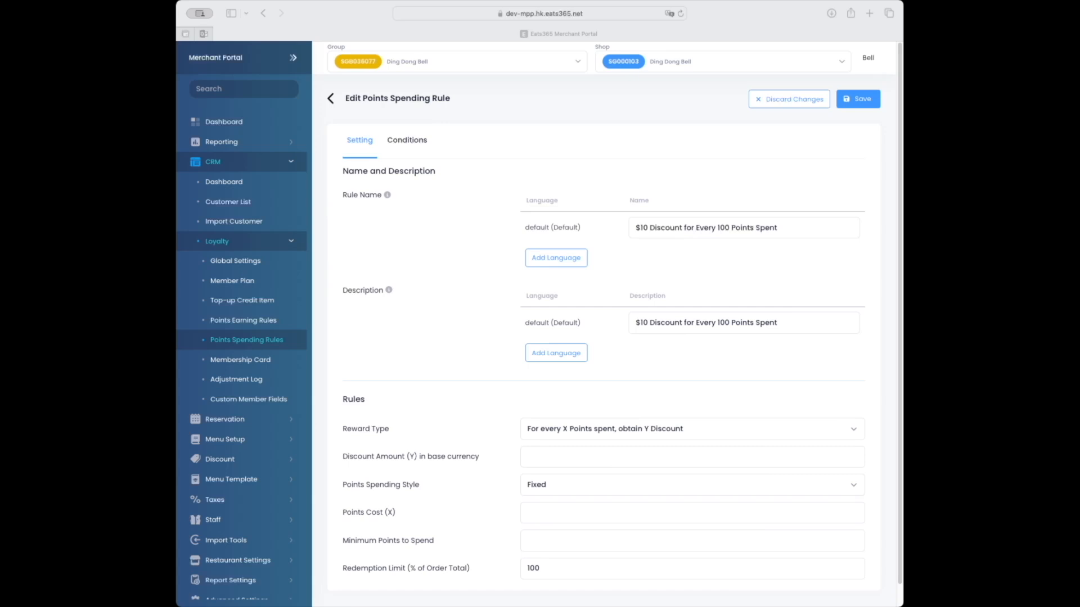
# - Set the rule's discount amount to 10, its points cost to 100 and its minimum points to spend to 100
pyautogui.click(596, 456)
pyautogui.write('10')
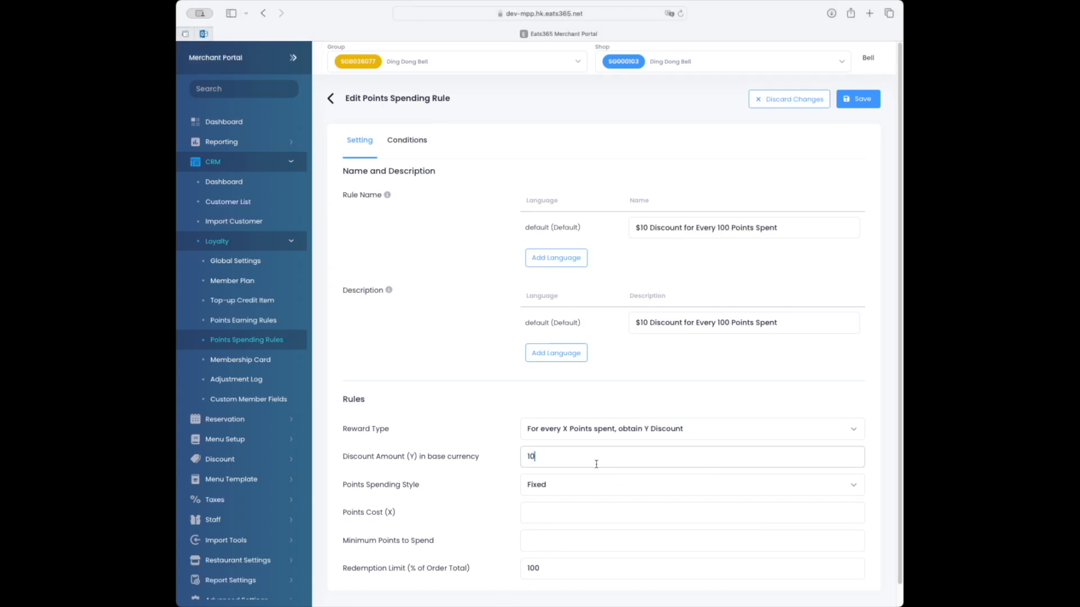
pyautogui.click(587, 513)
pyautogui.write('100')
pyautogui.click(579, 532)
pyautogui.write('100')
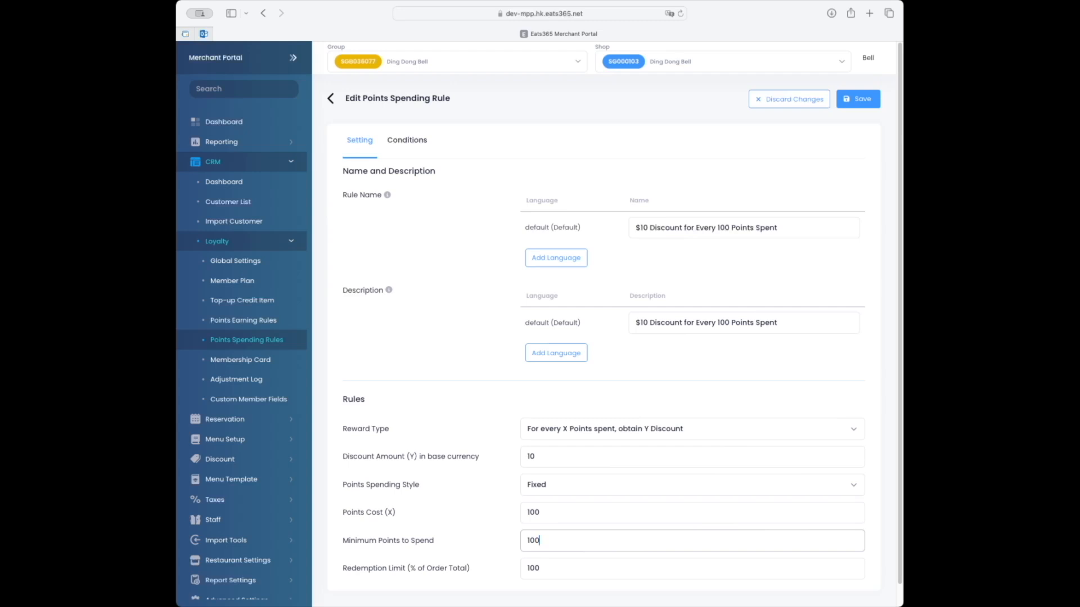
pyautogui.click(538, 585)
# - Review the conditions of the points spending rule and save the rule
pyautogui.click(425, 144)
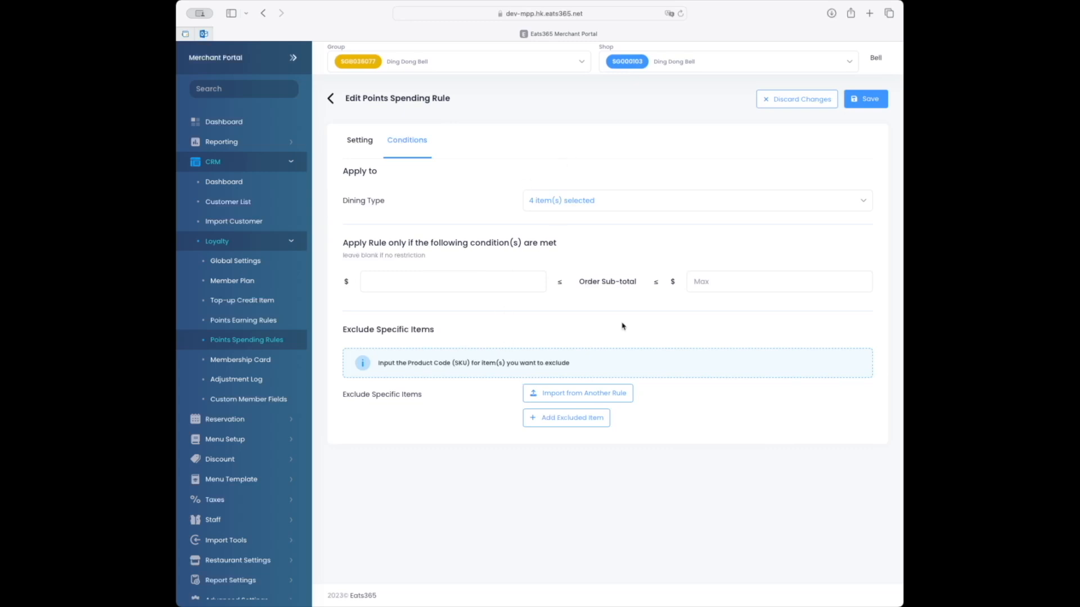
pyautogui.click(869, 102)
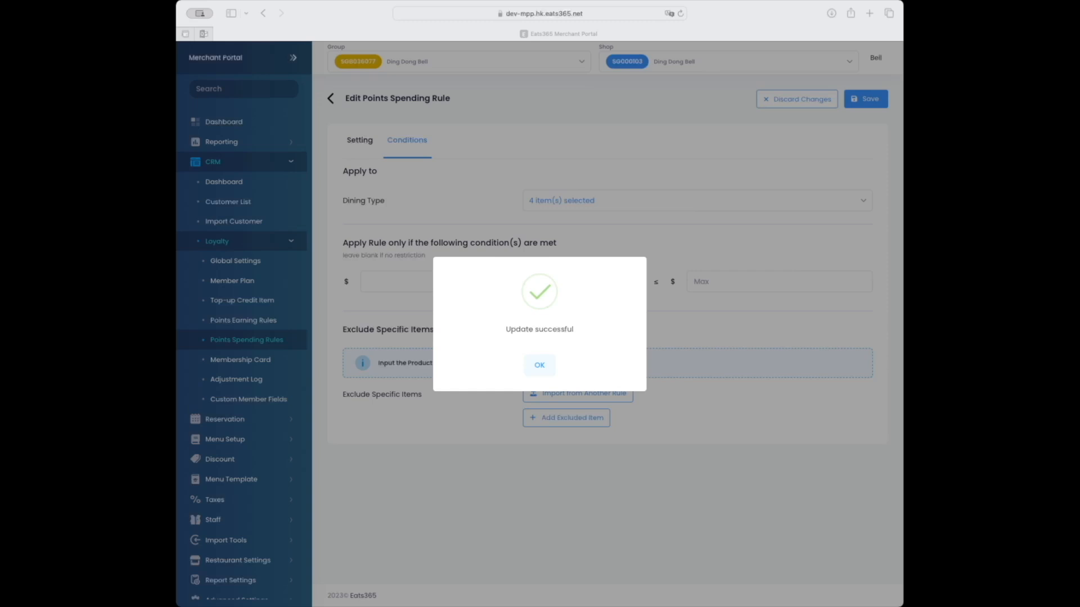
pyautogui.click(540, 367)
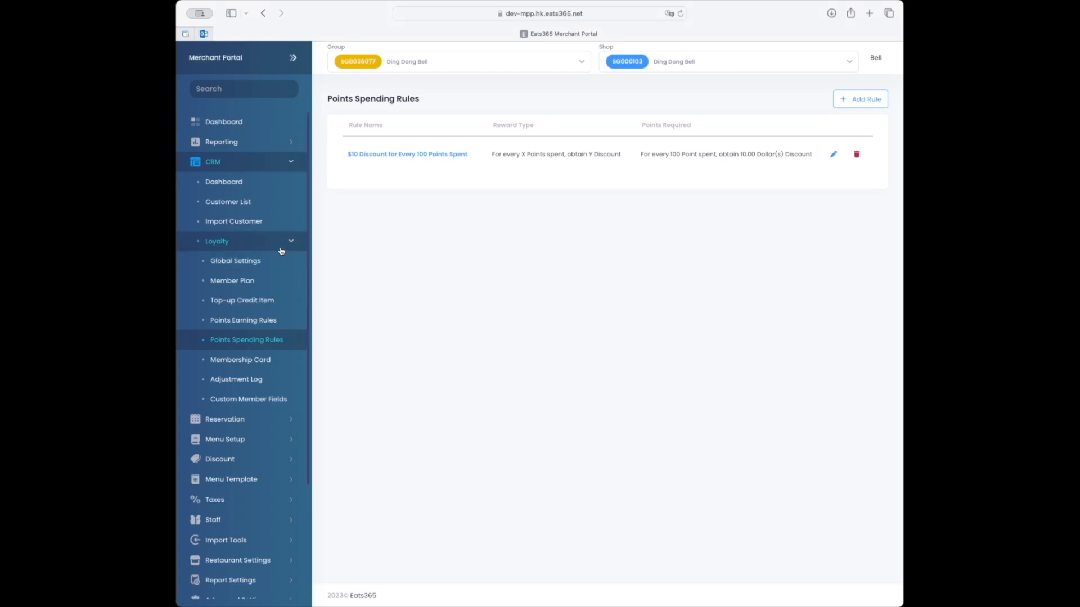
# - Add the "$10 Discount for Every 100 Points Spent" points spending rule to the Ding Dong Bronze member plan and save the plan
pyautogui.click(266, 284)
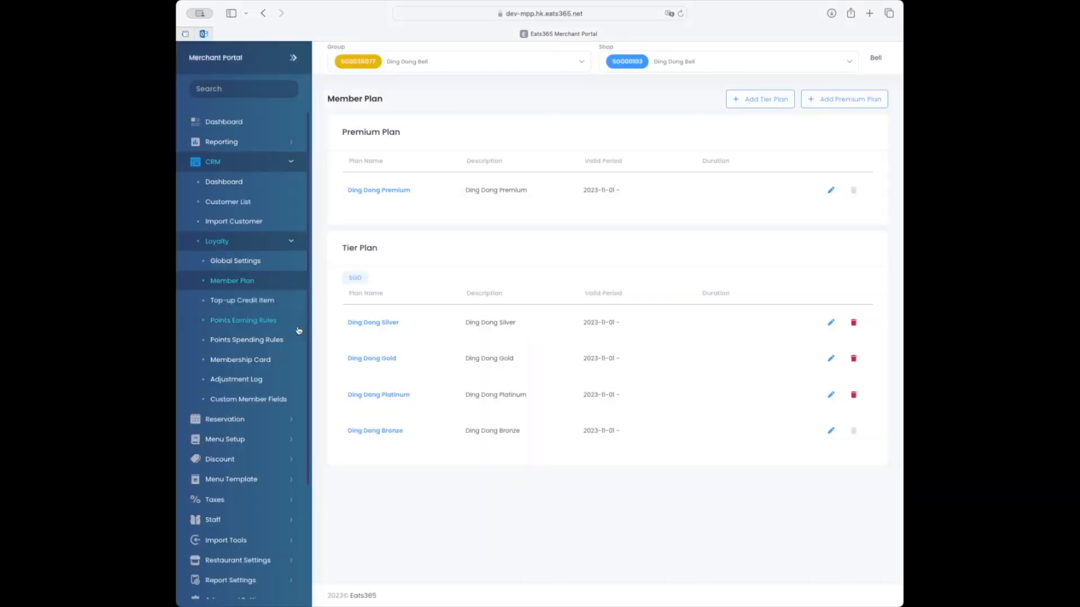
pyautogui.click(395, 432)
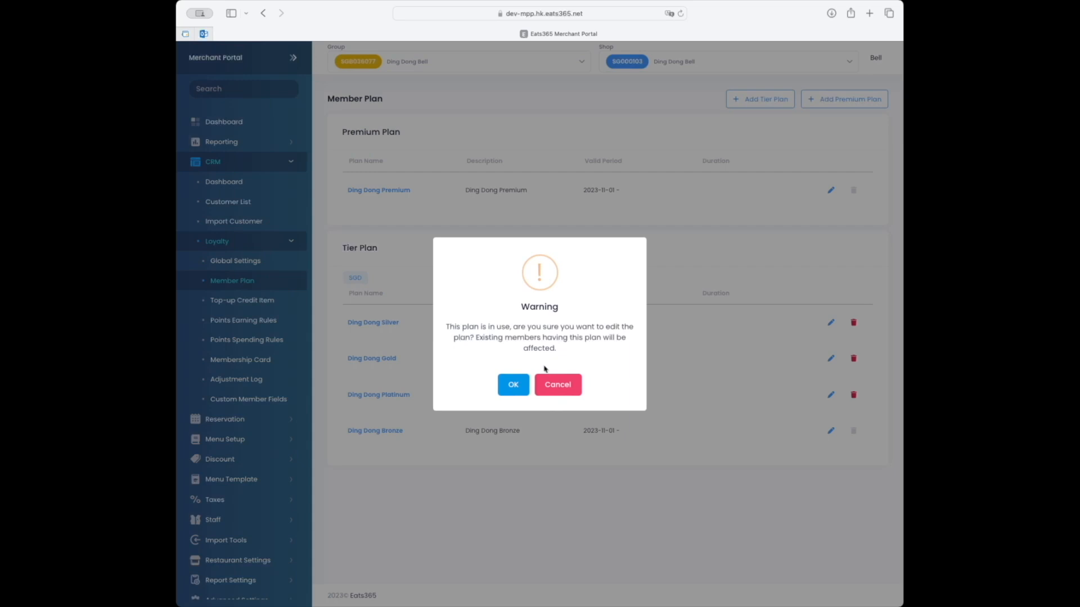
pyautogui.click(522, 388)
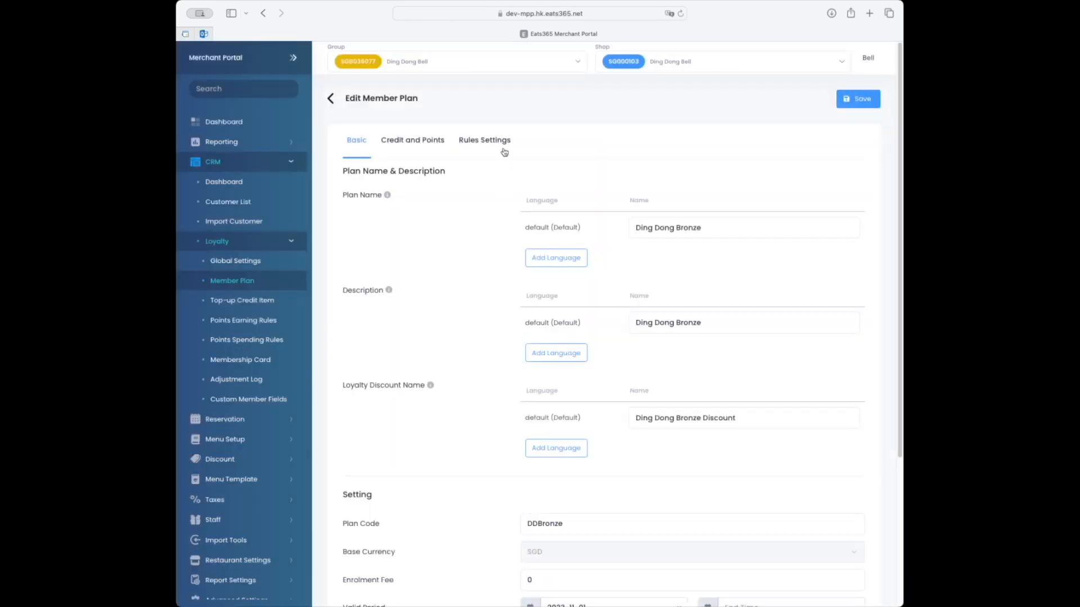
pyautogui.click(503, 145)
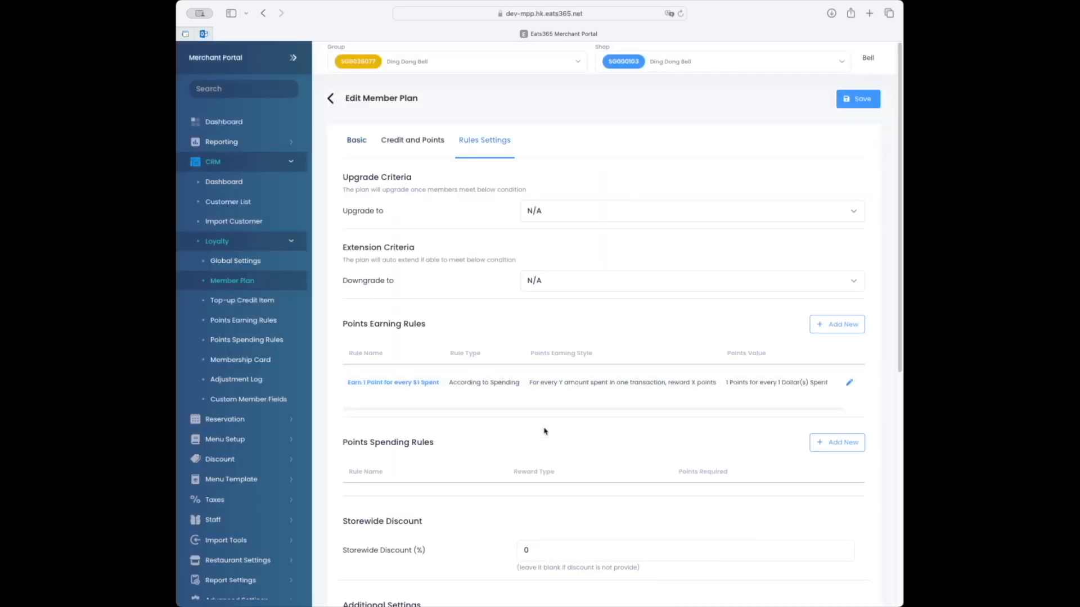
pyautogui.moveTo(347, 443); pyautogui.dragTo(438, 445)
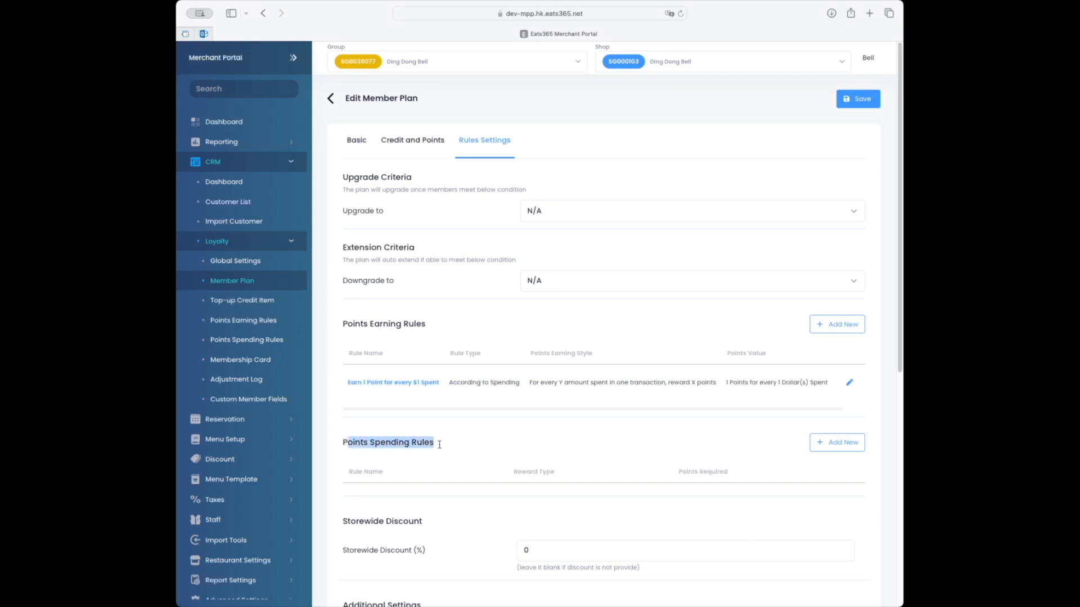
pyautogui.click(837, 448)
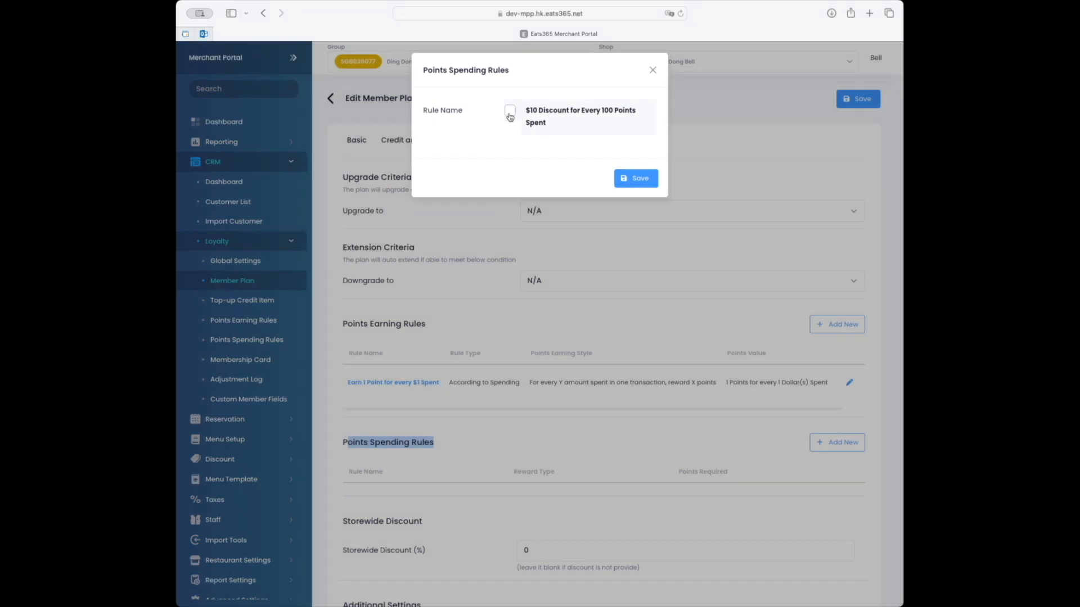
pyautogui.click(510, 111)
pyautogui.click(637, 183)
pyautogui.click(849, 105)
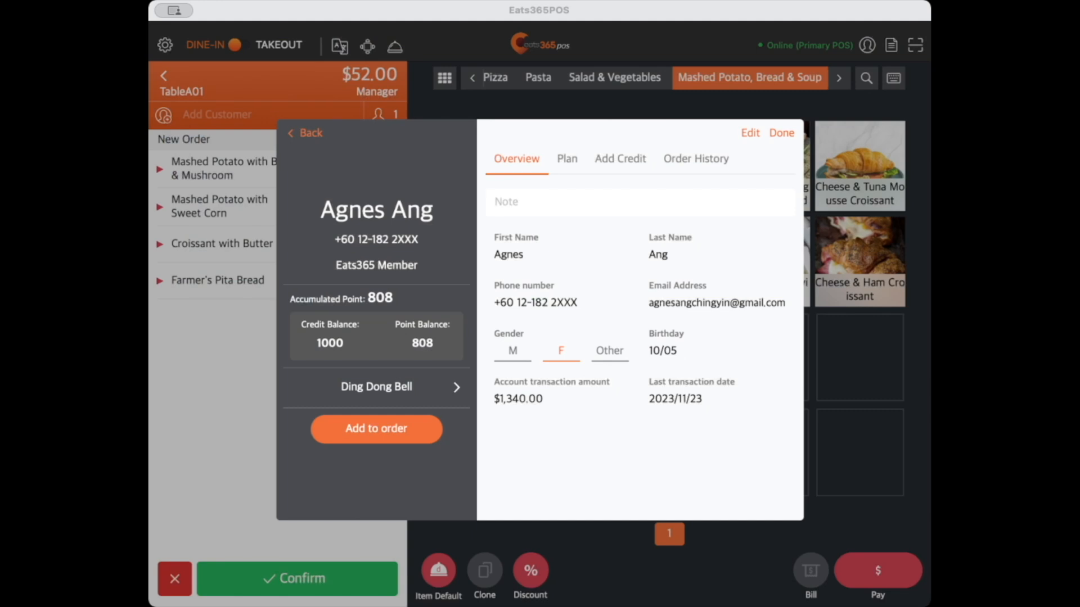
# - In the POS, add the member to the TableA01 order and open their "$10 Discount for Every 100 Points Spent" reward
pyautogui.click(403, 434)
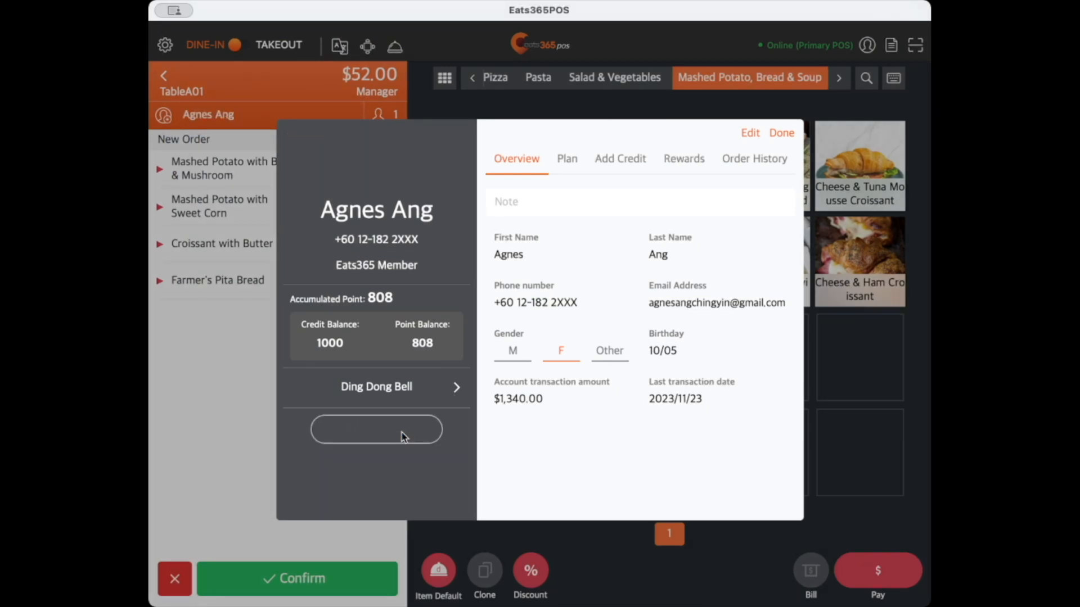
pyautogui.click(682, 159)
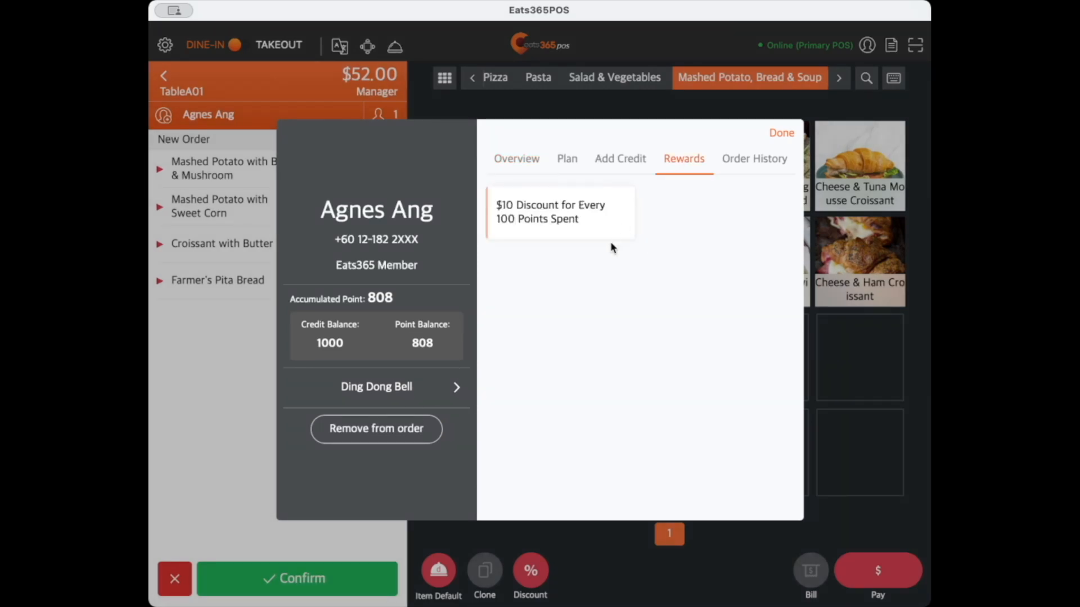
pyautogui.click(583, 229)
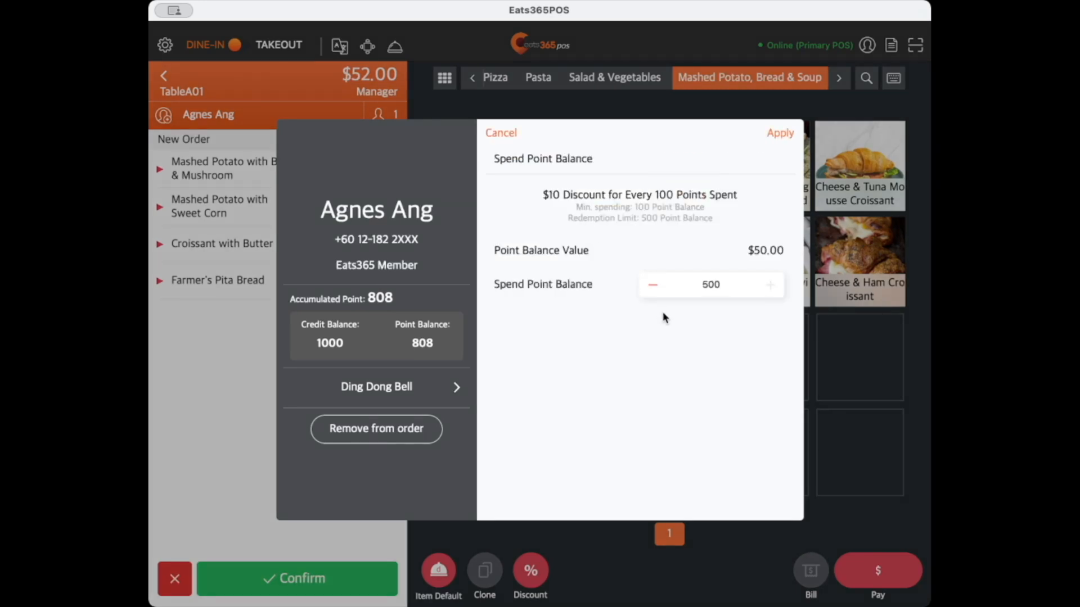
# - Set the point balance to spend to 200 and apply the reward discount to the order
pyautogui.click(653, 285)
pyautogui.click(770, 285)
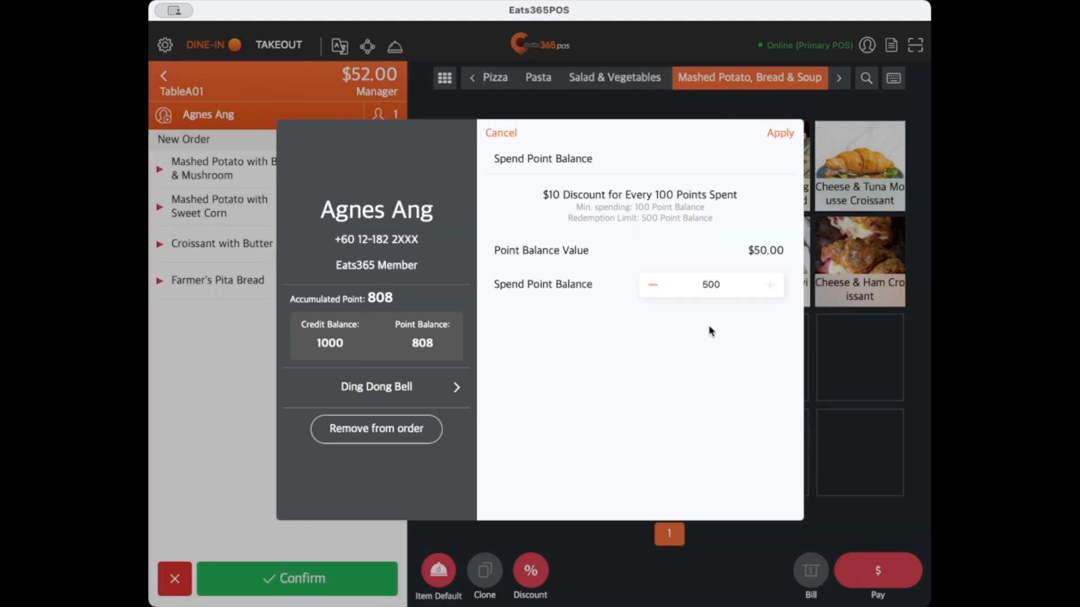
pyautogui.click(711, 287)
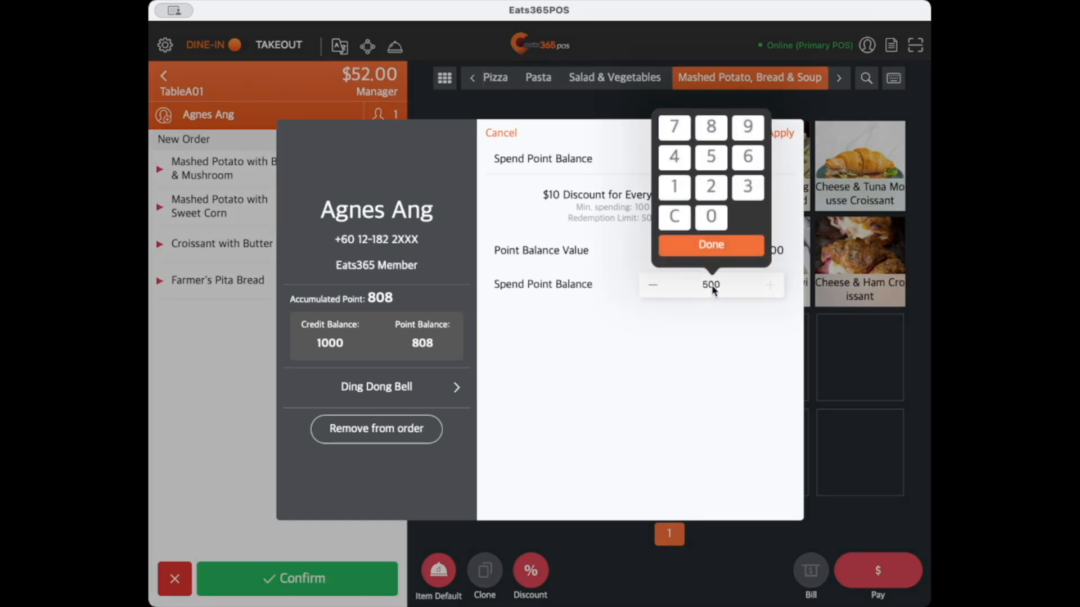
pyautogui.click(717, 191)
pyautogui.click(712, 220)
pyautogui.click(711, 219)
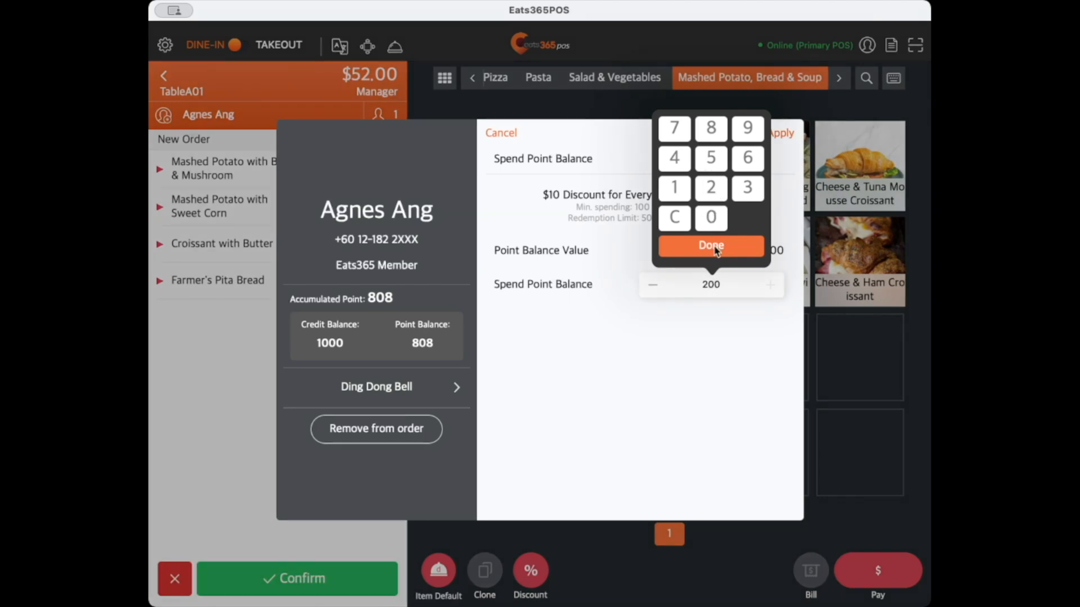
pyautogui.click(715, 245)
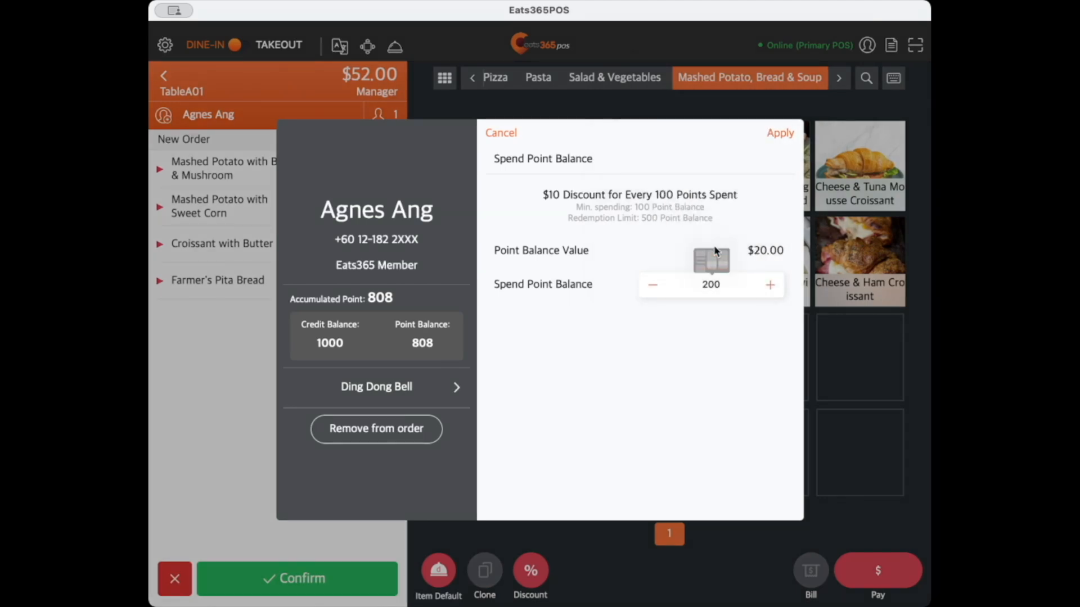
pyautogui.click(784, 133)
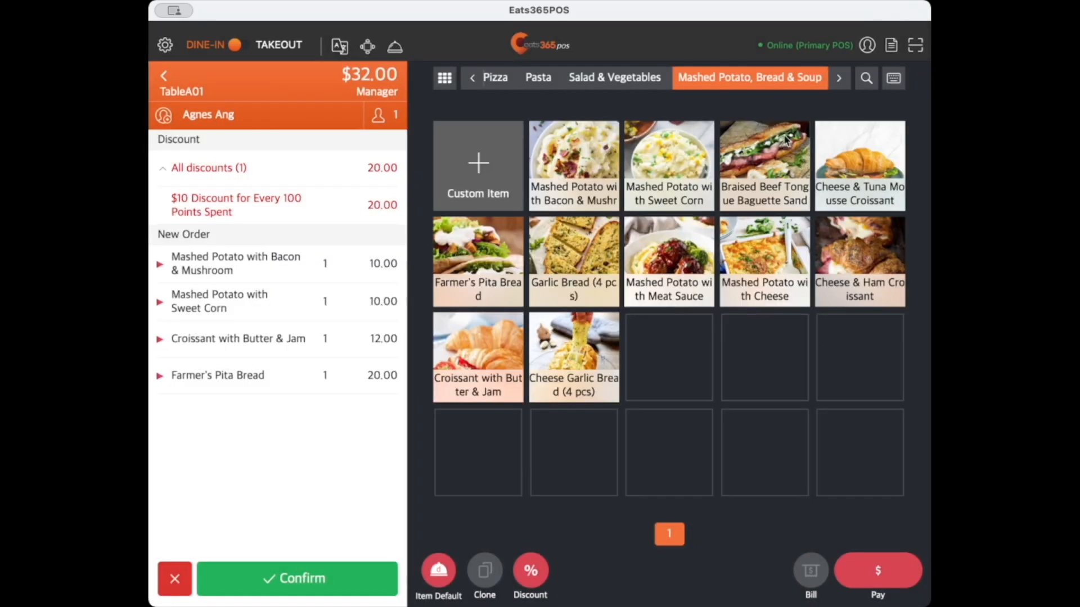